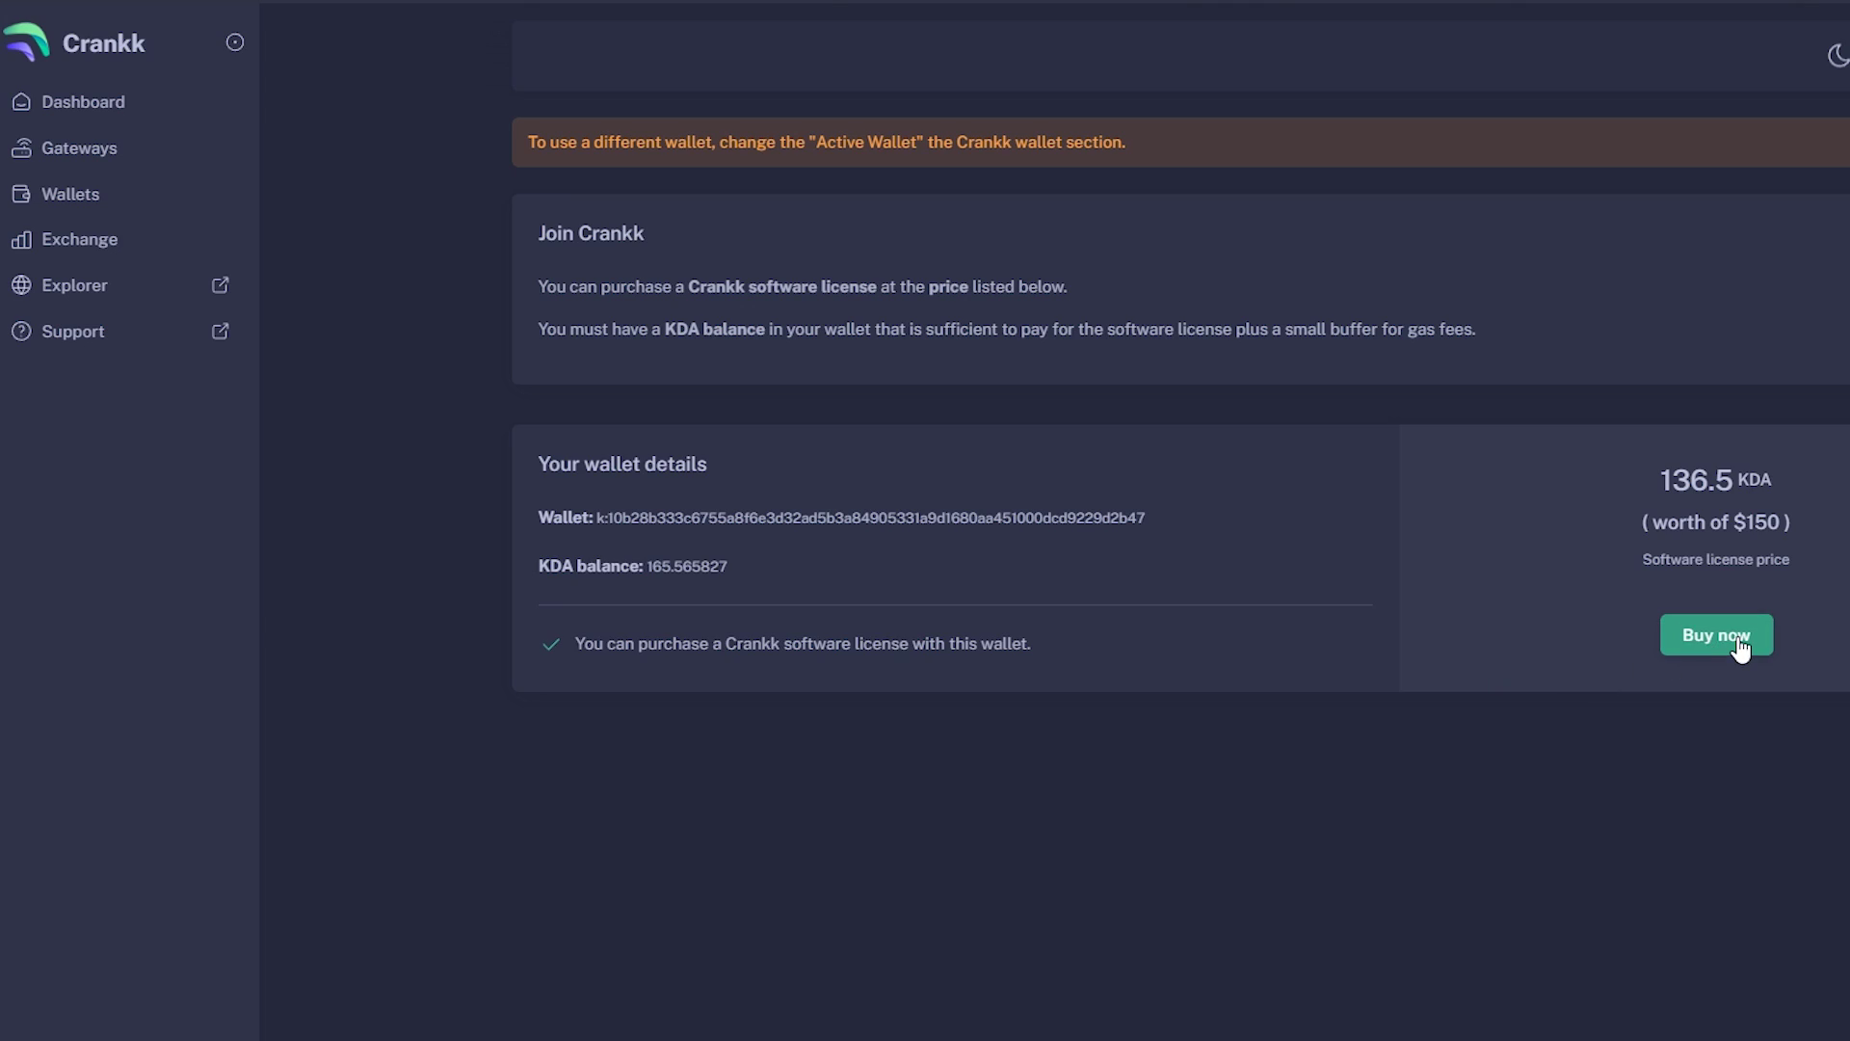
Start buying the 136.5 KDA license with the affiliate code entered and the terms accepted.
click(1729, 636)
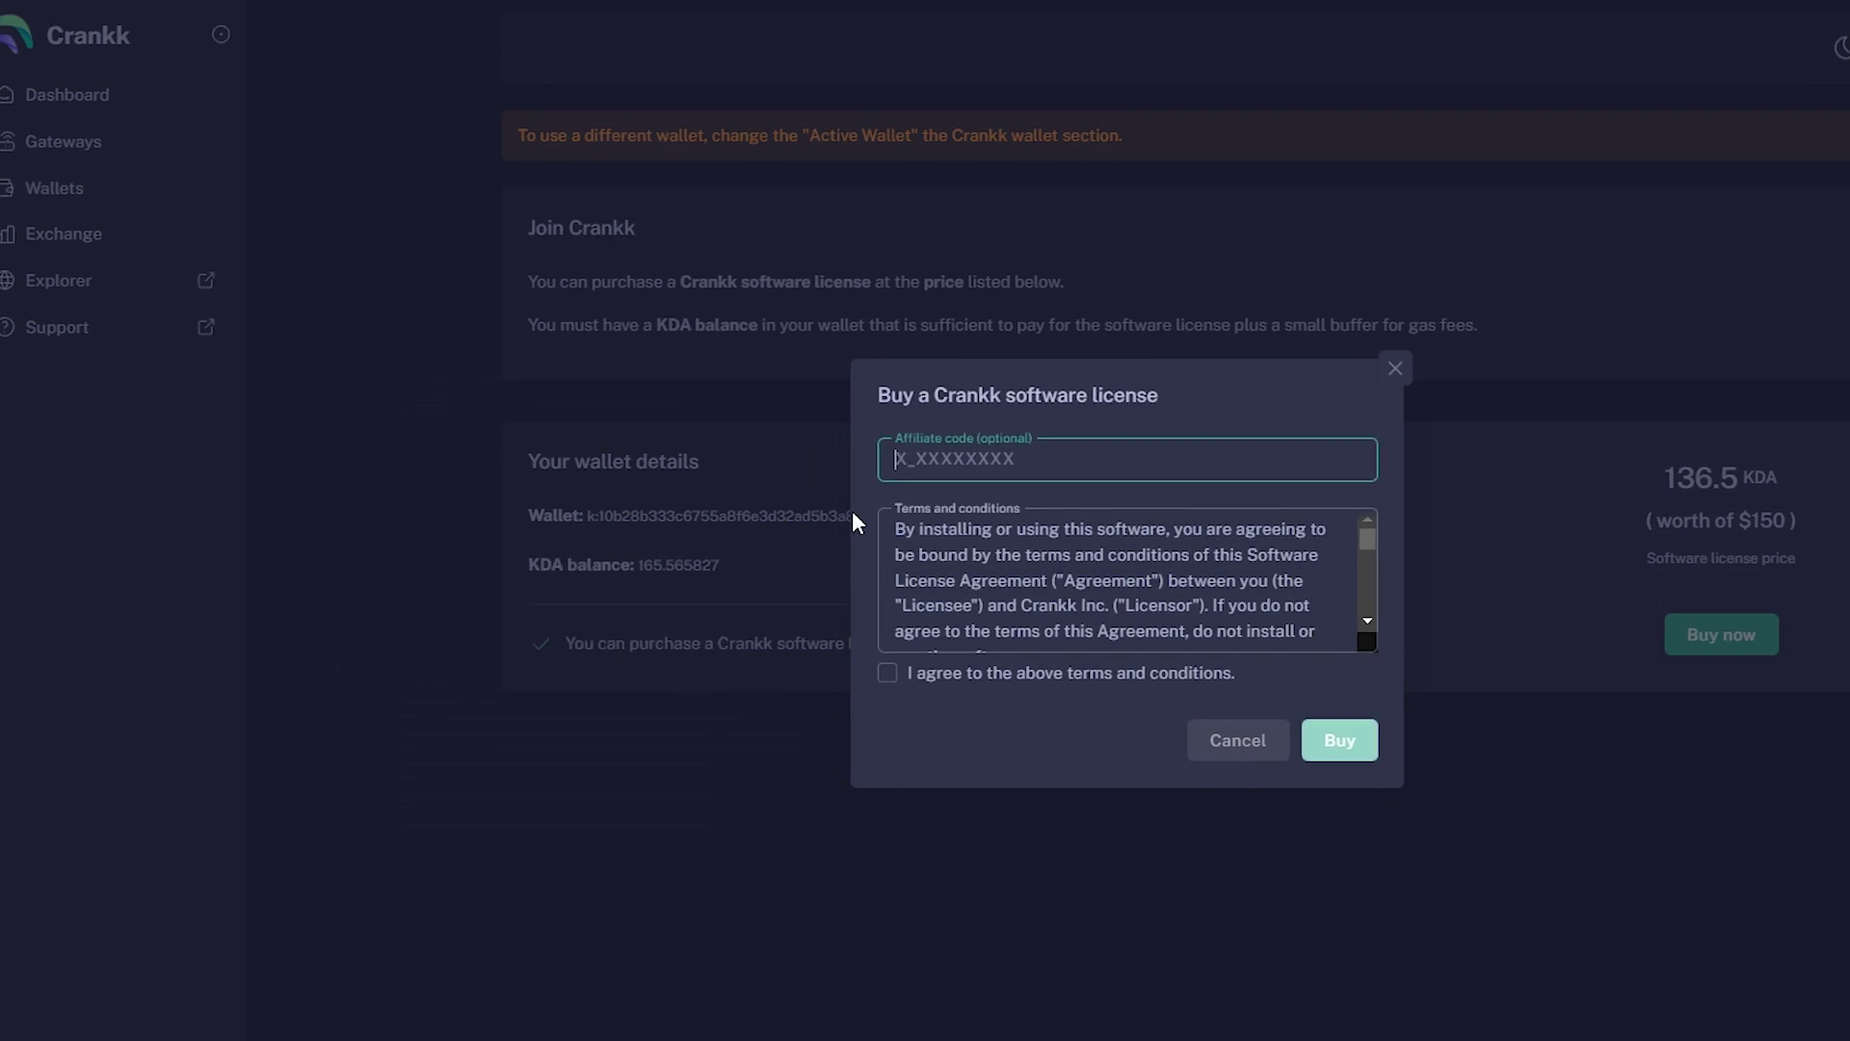
text(C_NORDIC)
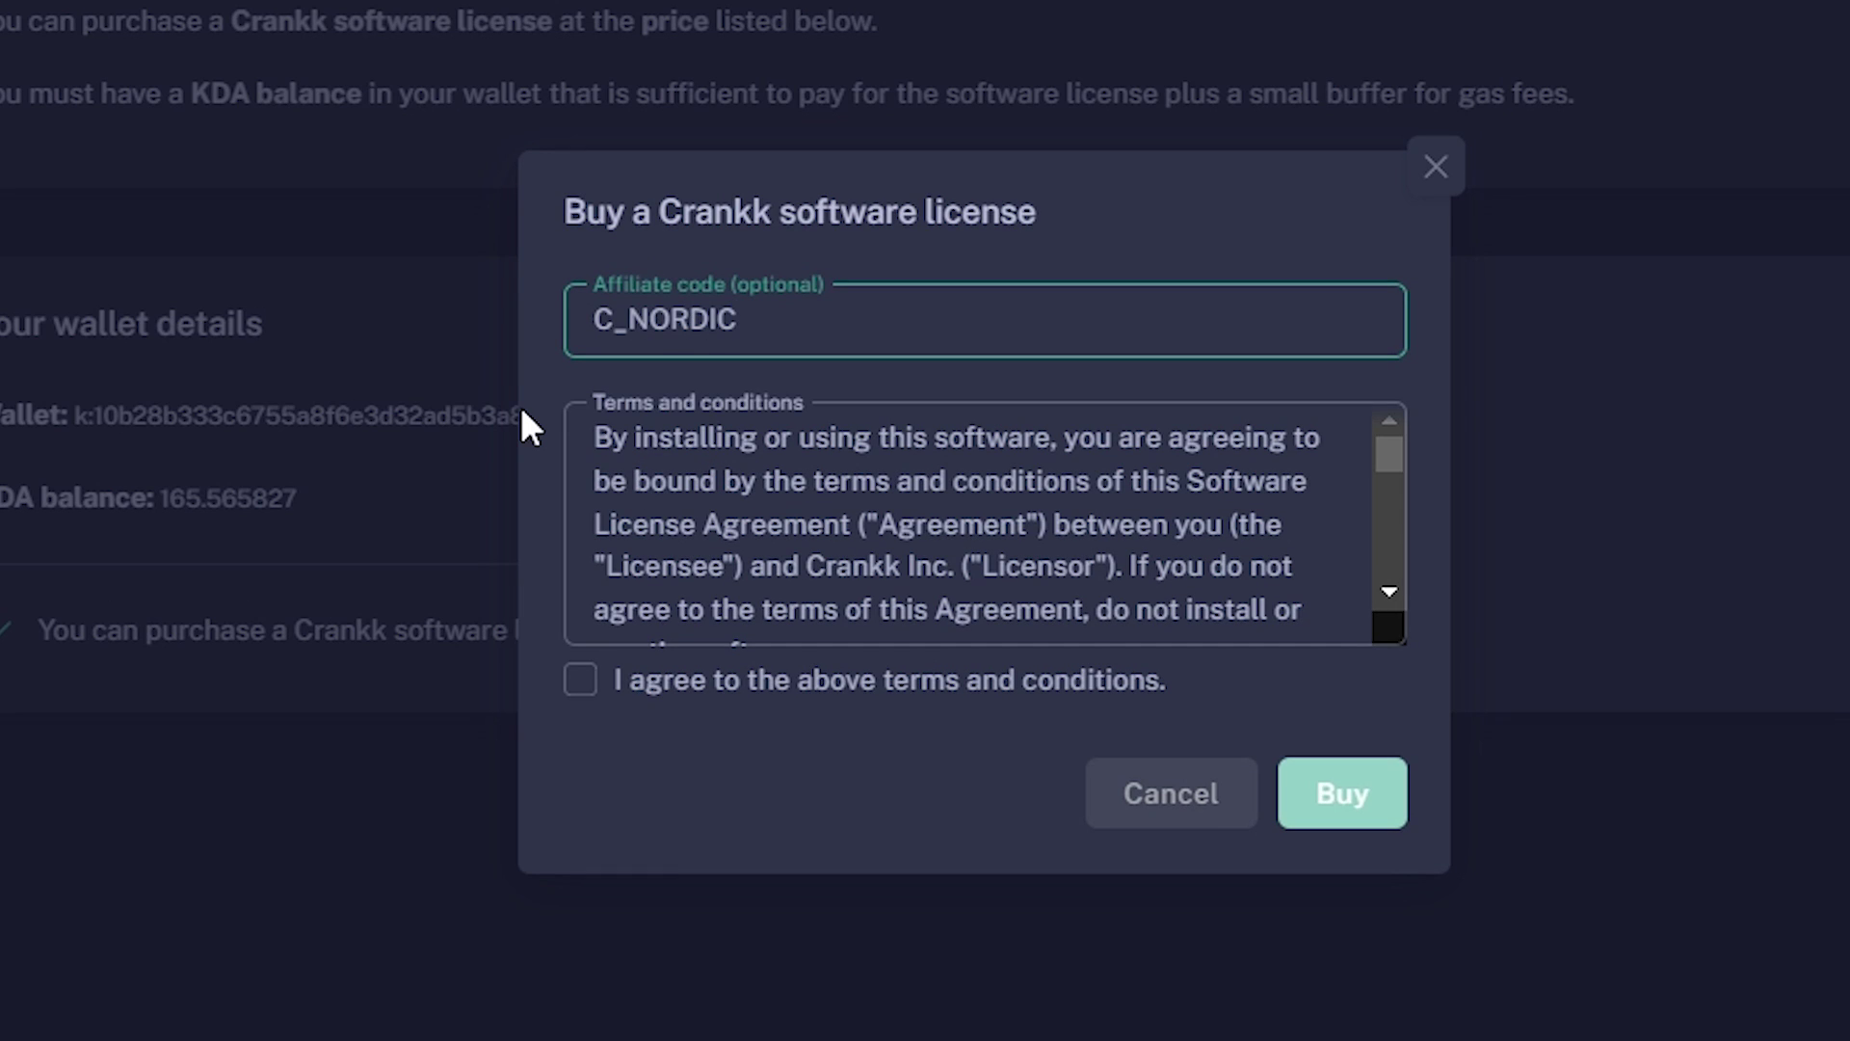
click(581, 682)
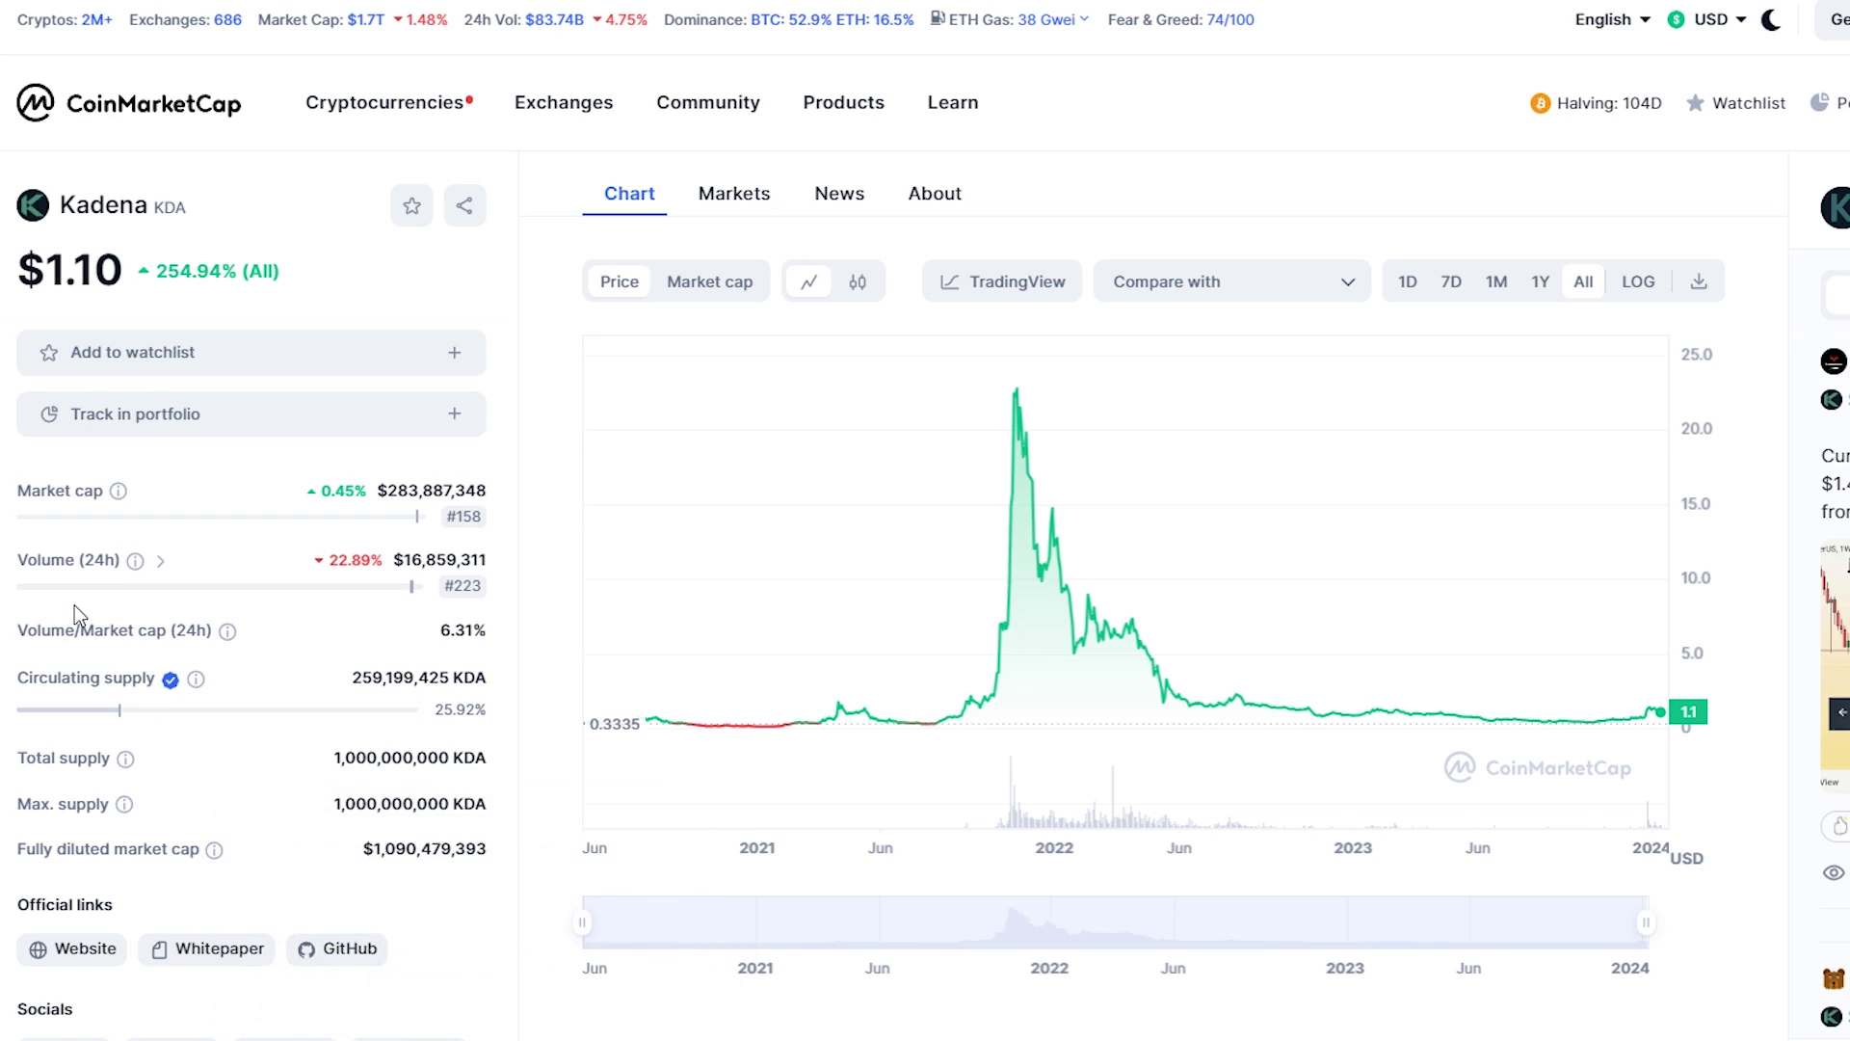
Note Kadena's $1.10 price, then bring up the CRKK-KDA pair's order book and chart.
drag(8, 277, 139, 278)
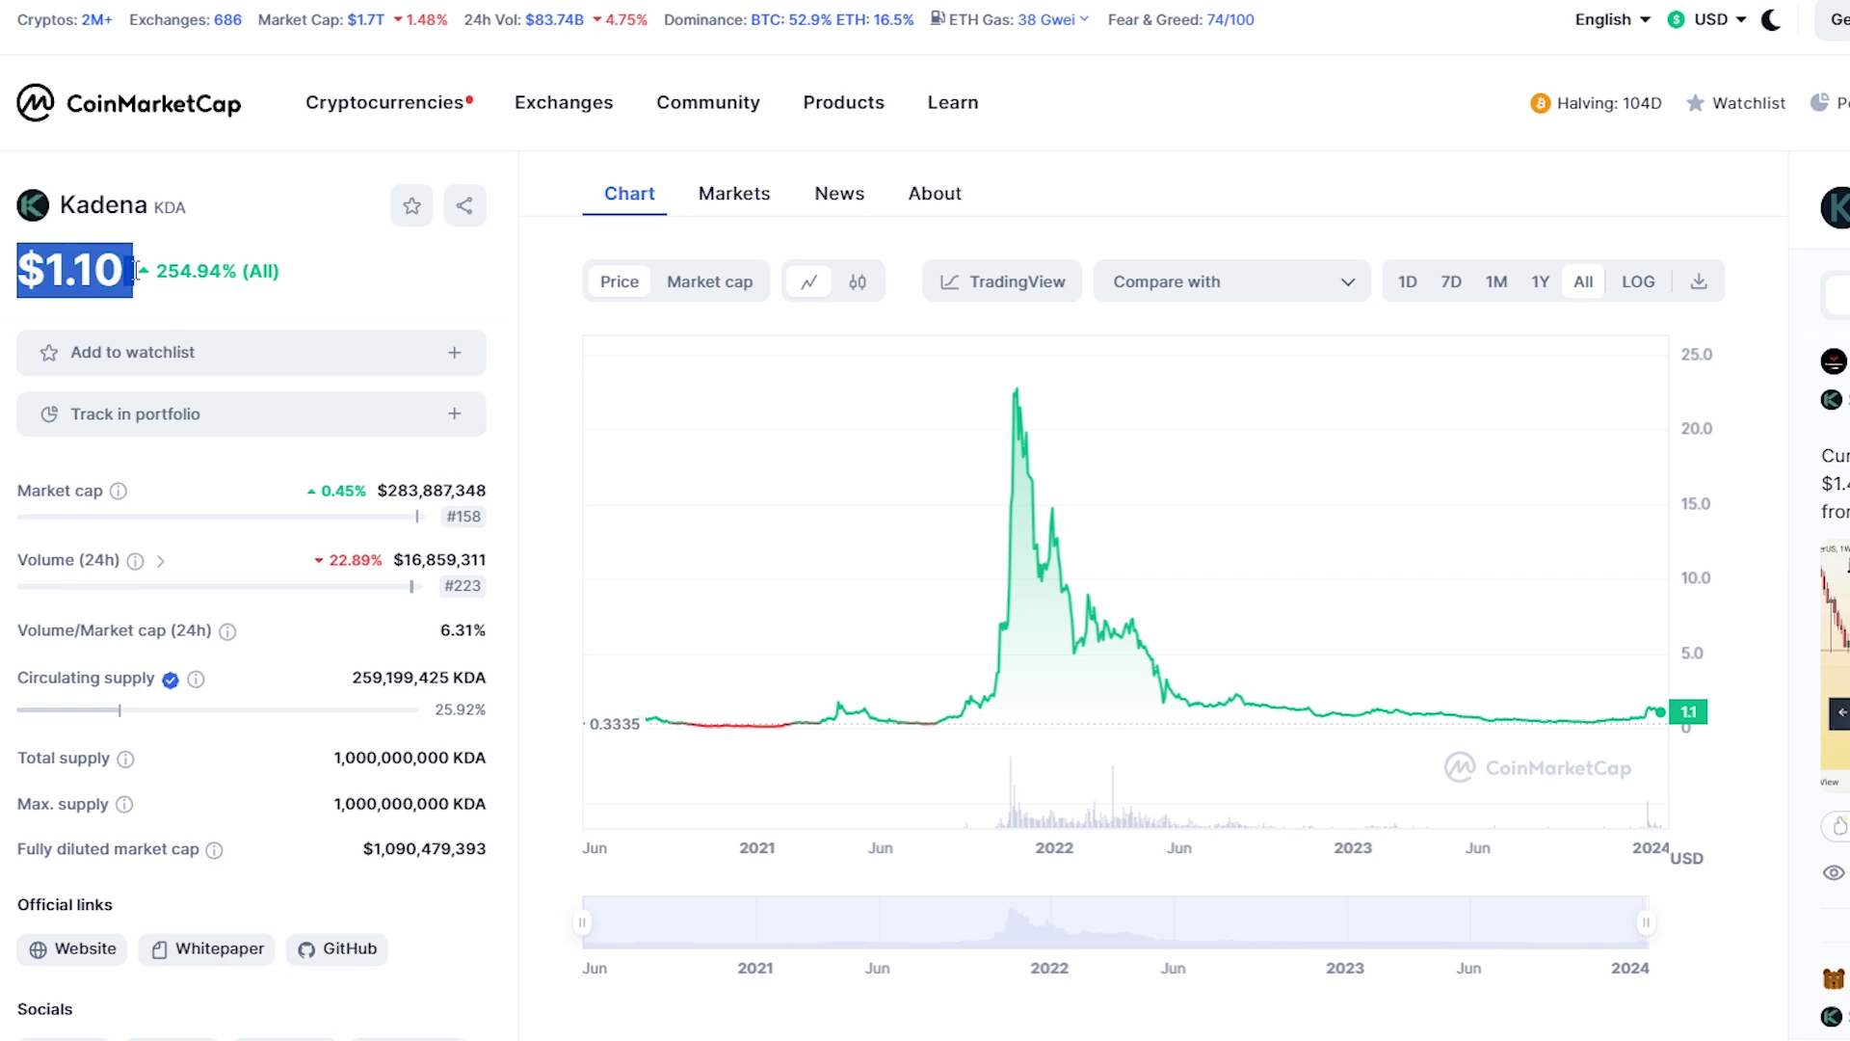
click(166, 317)
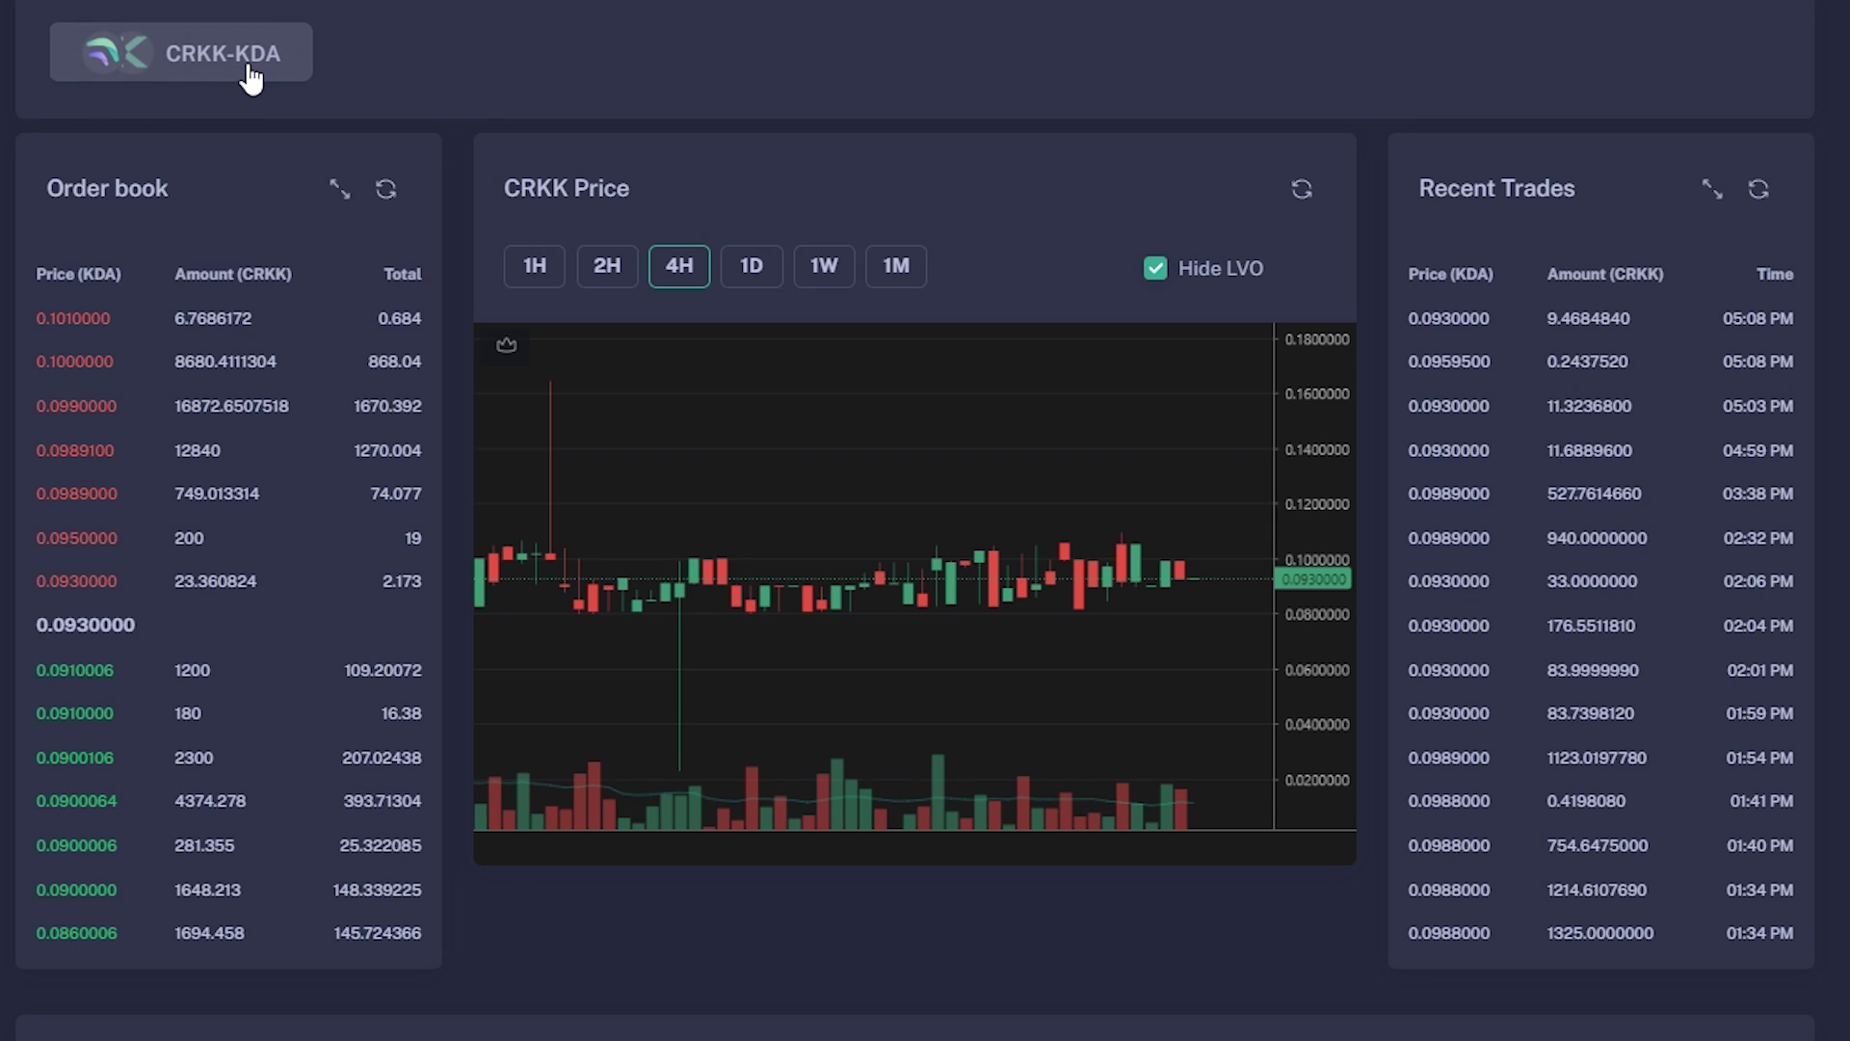
click(251, 74)
click(248, 117)
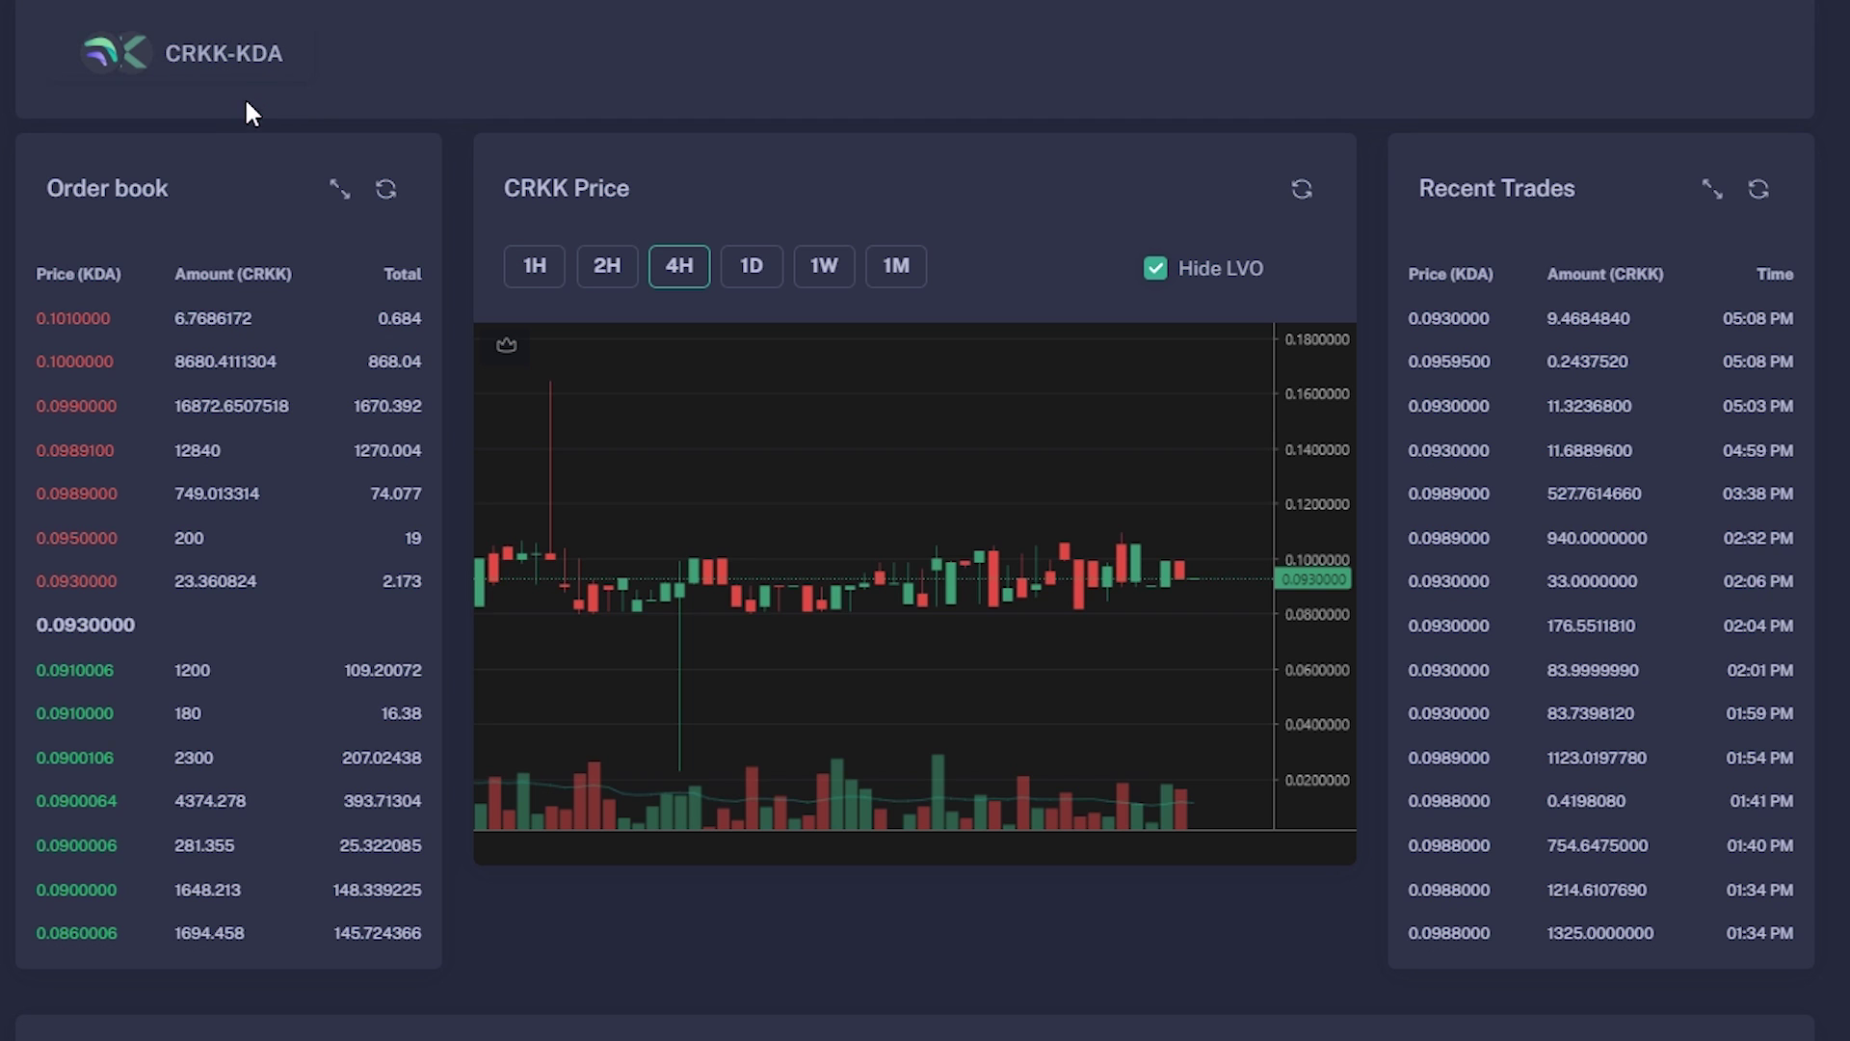
scroll(5, 385, down, 1)
scroll(4, 386, down, 8)
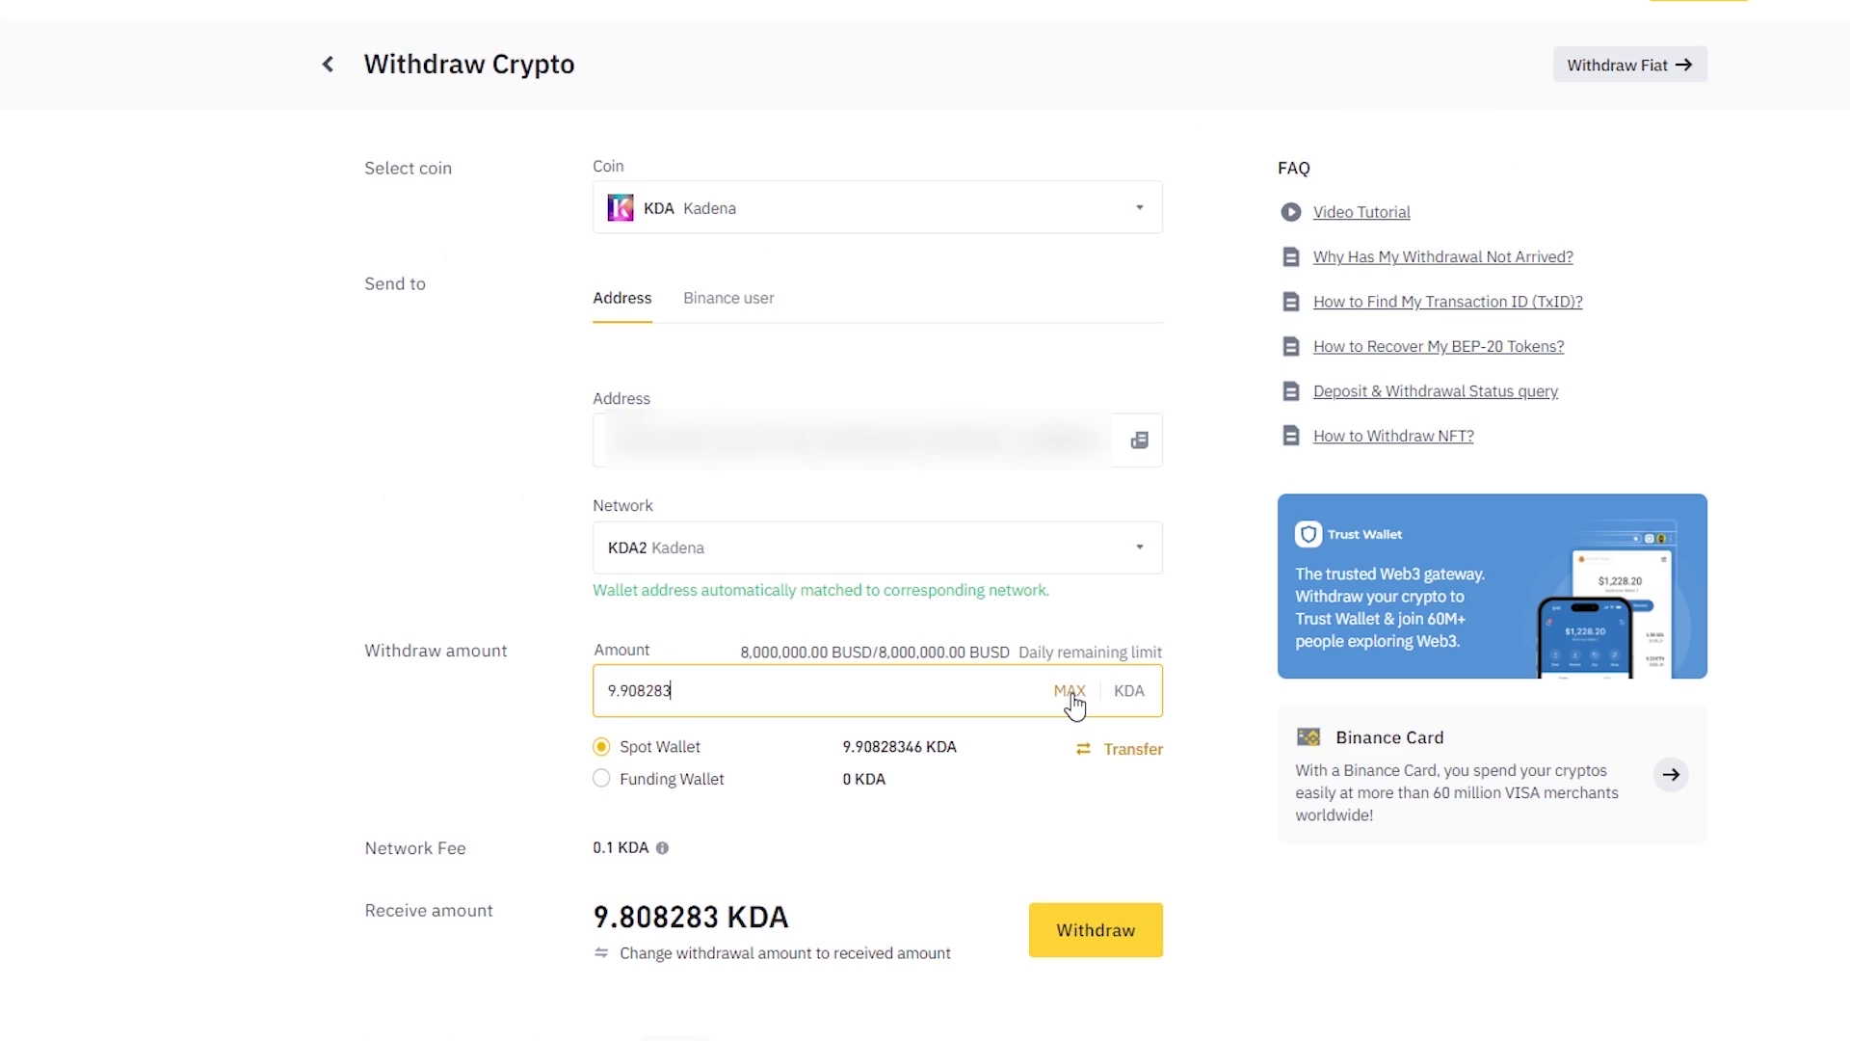
Withdraw the max 9.908283 KDA on KDA2, receiving 9.808283 KDA after the fee.
click(1097, 949)
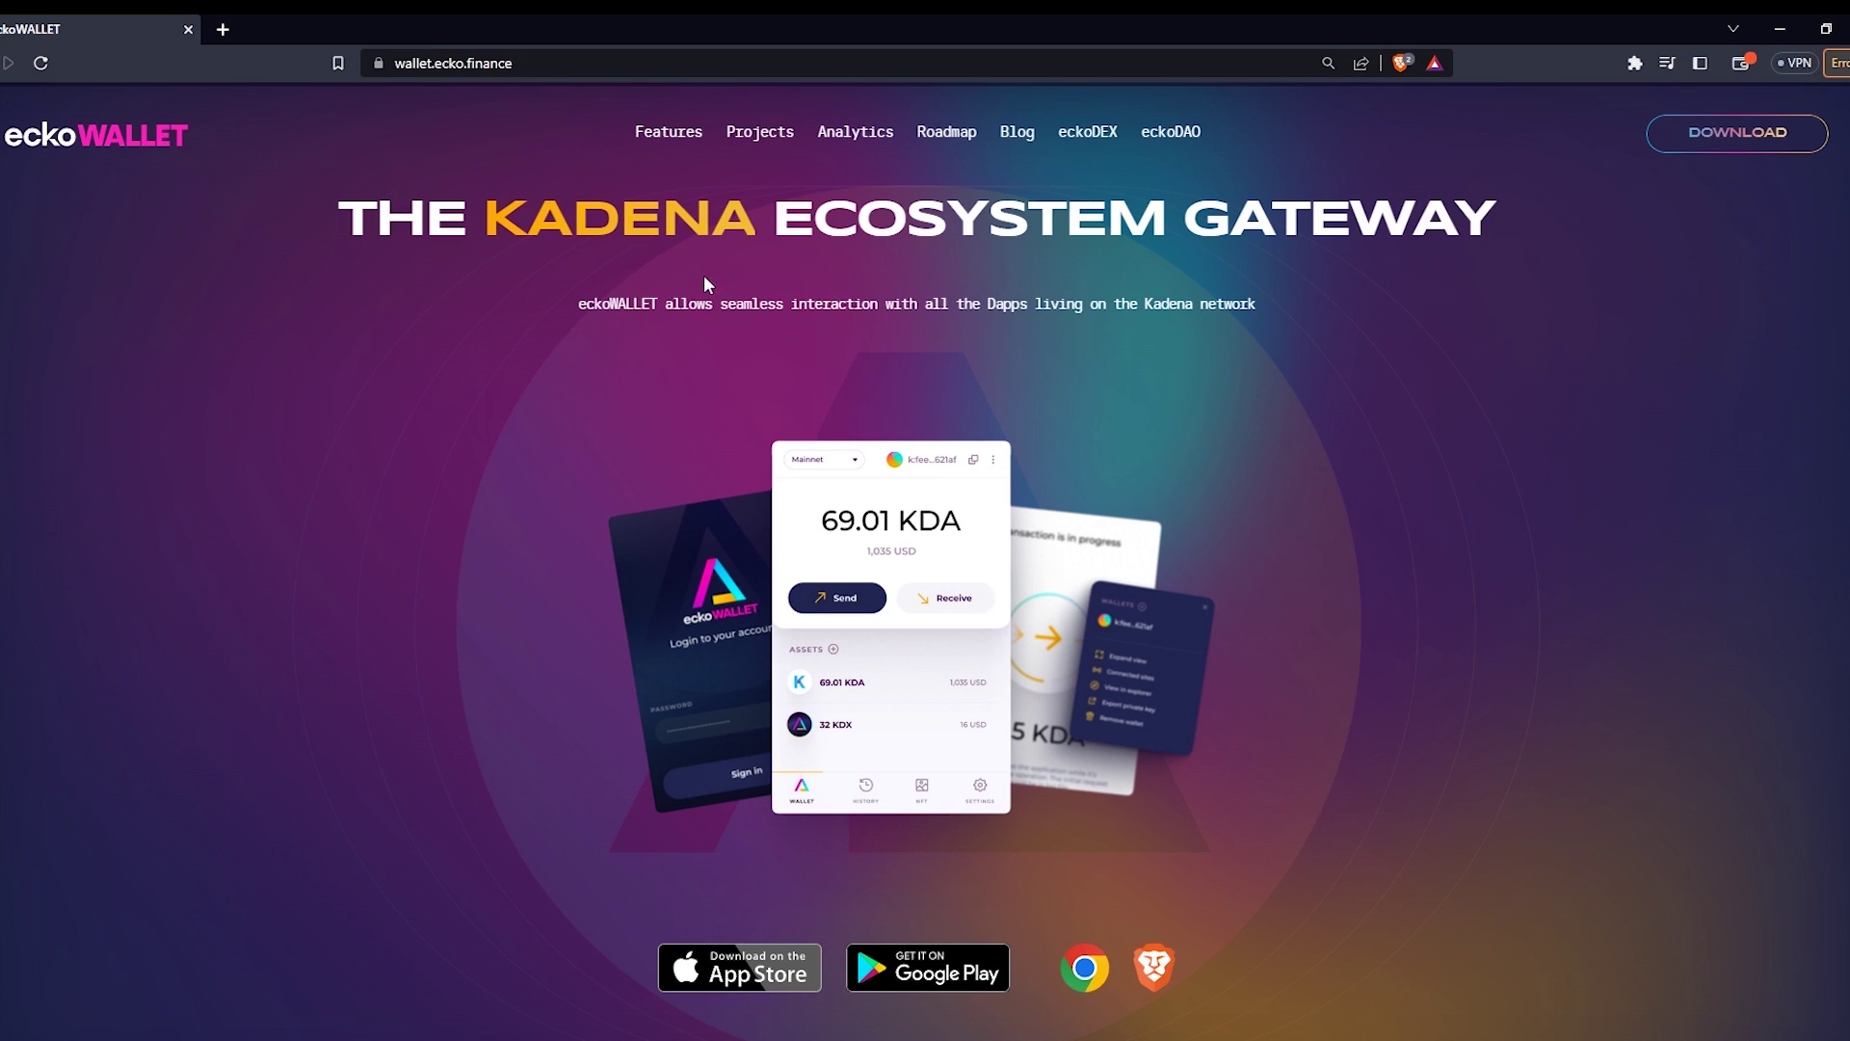
Add the eckoWALLET Brave extension from wallet.ecko.finance's downloads section.
click(554, 63)
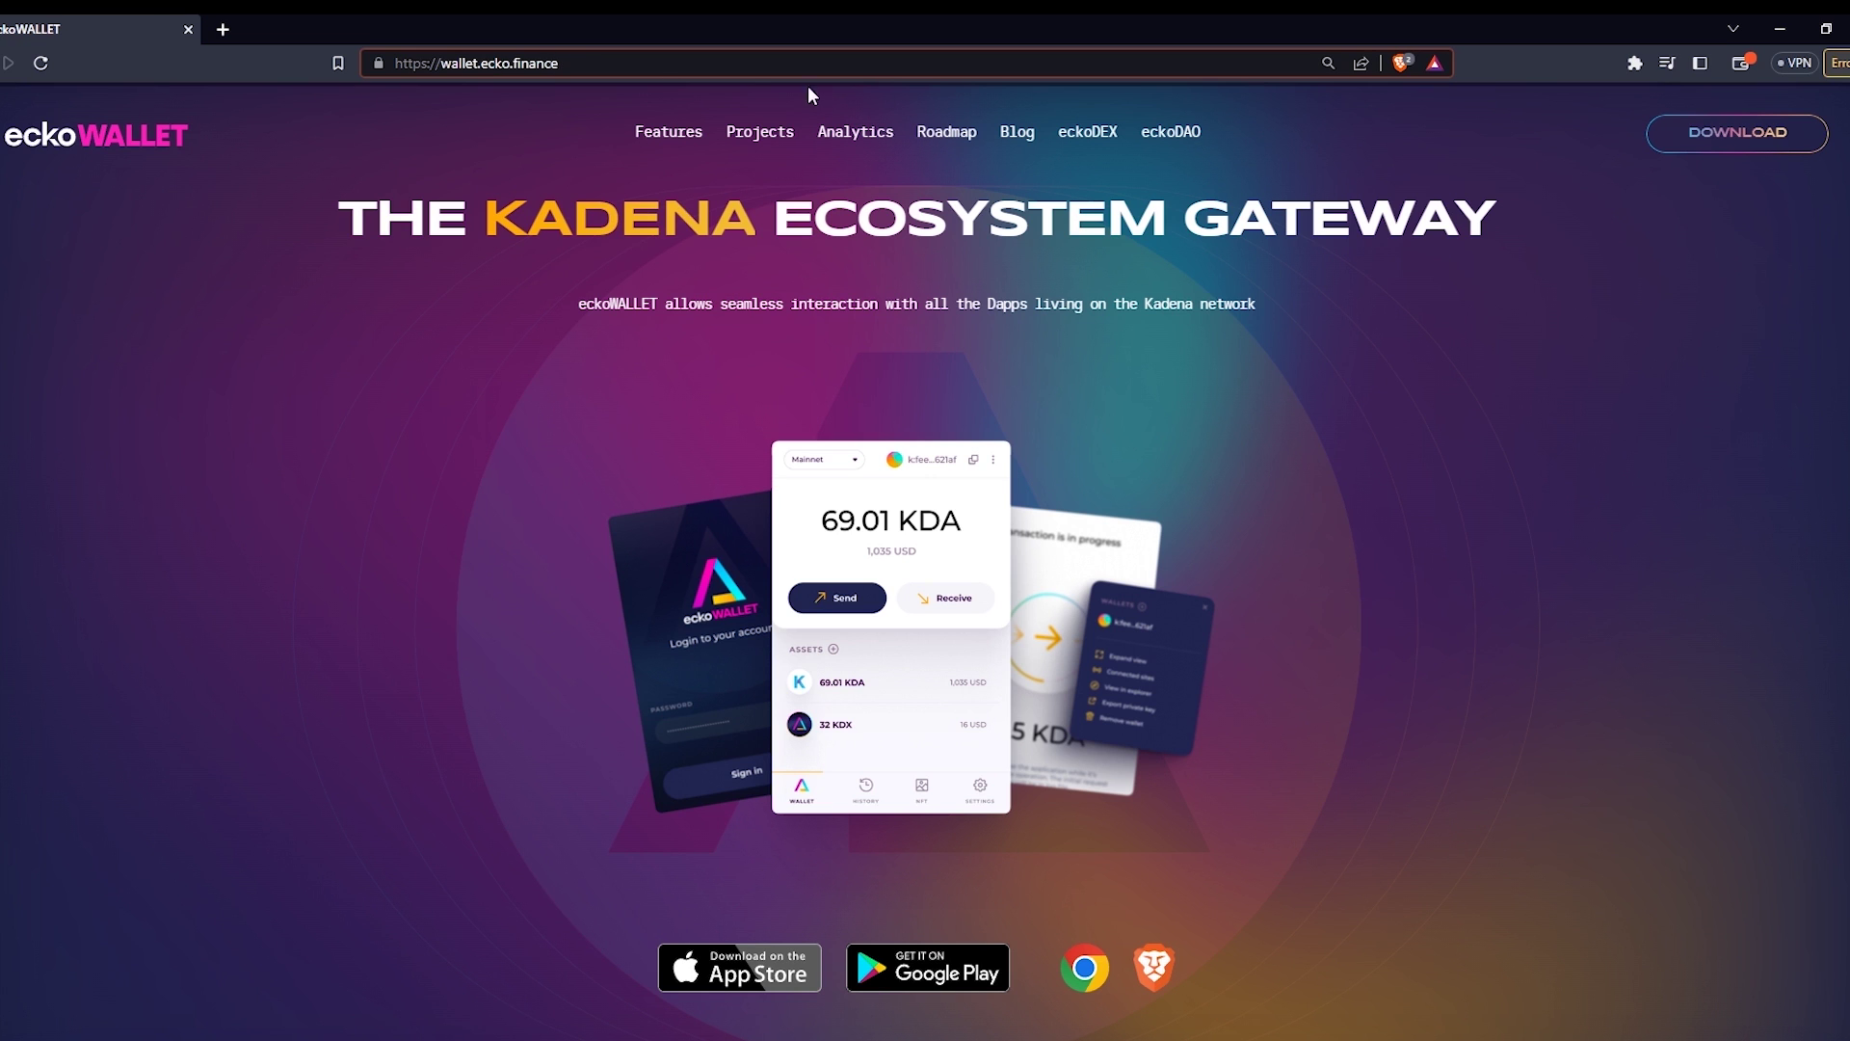
click(1665, 137)
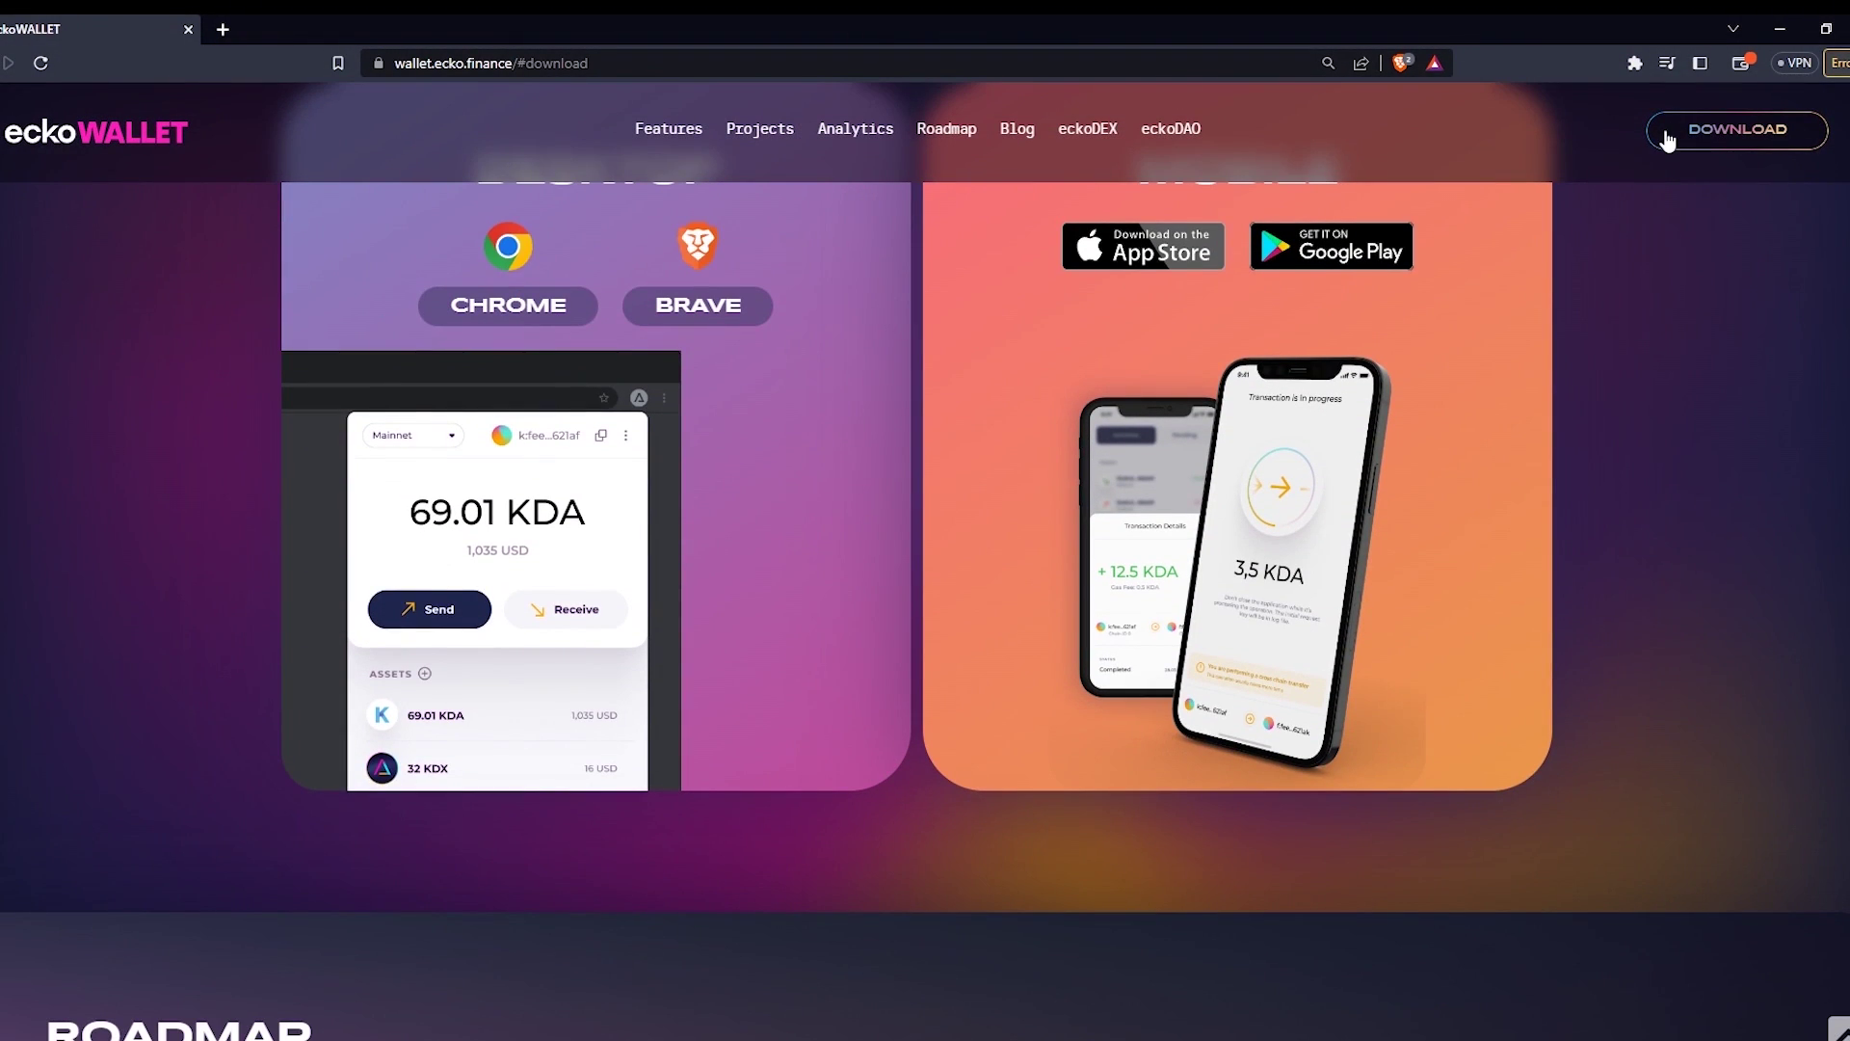
scroll(1512, 476, up, 3)
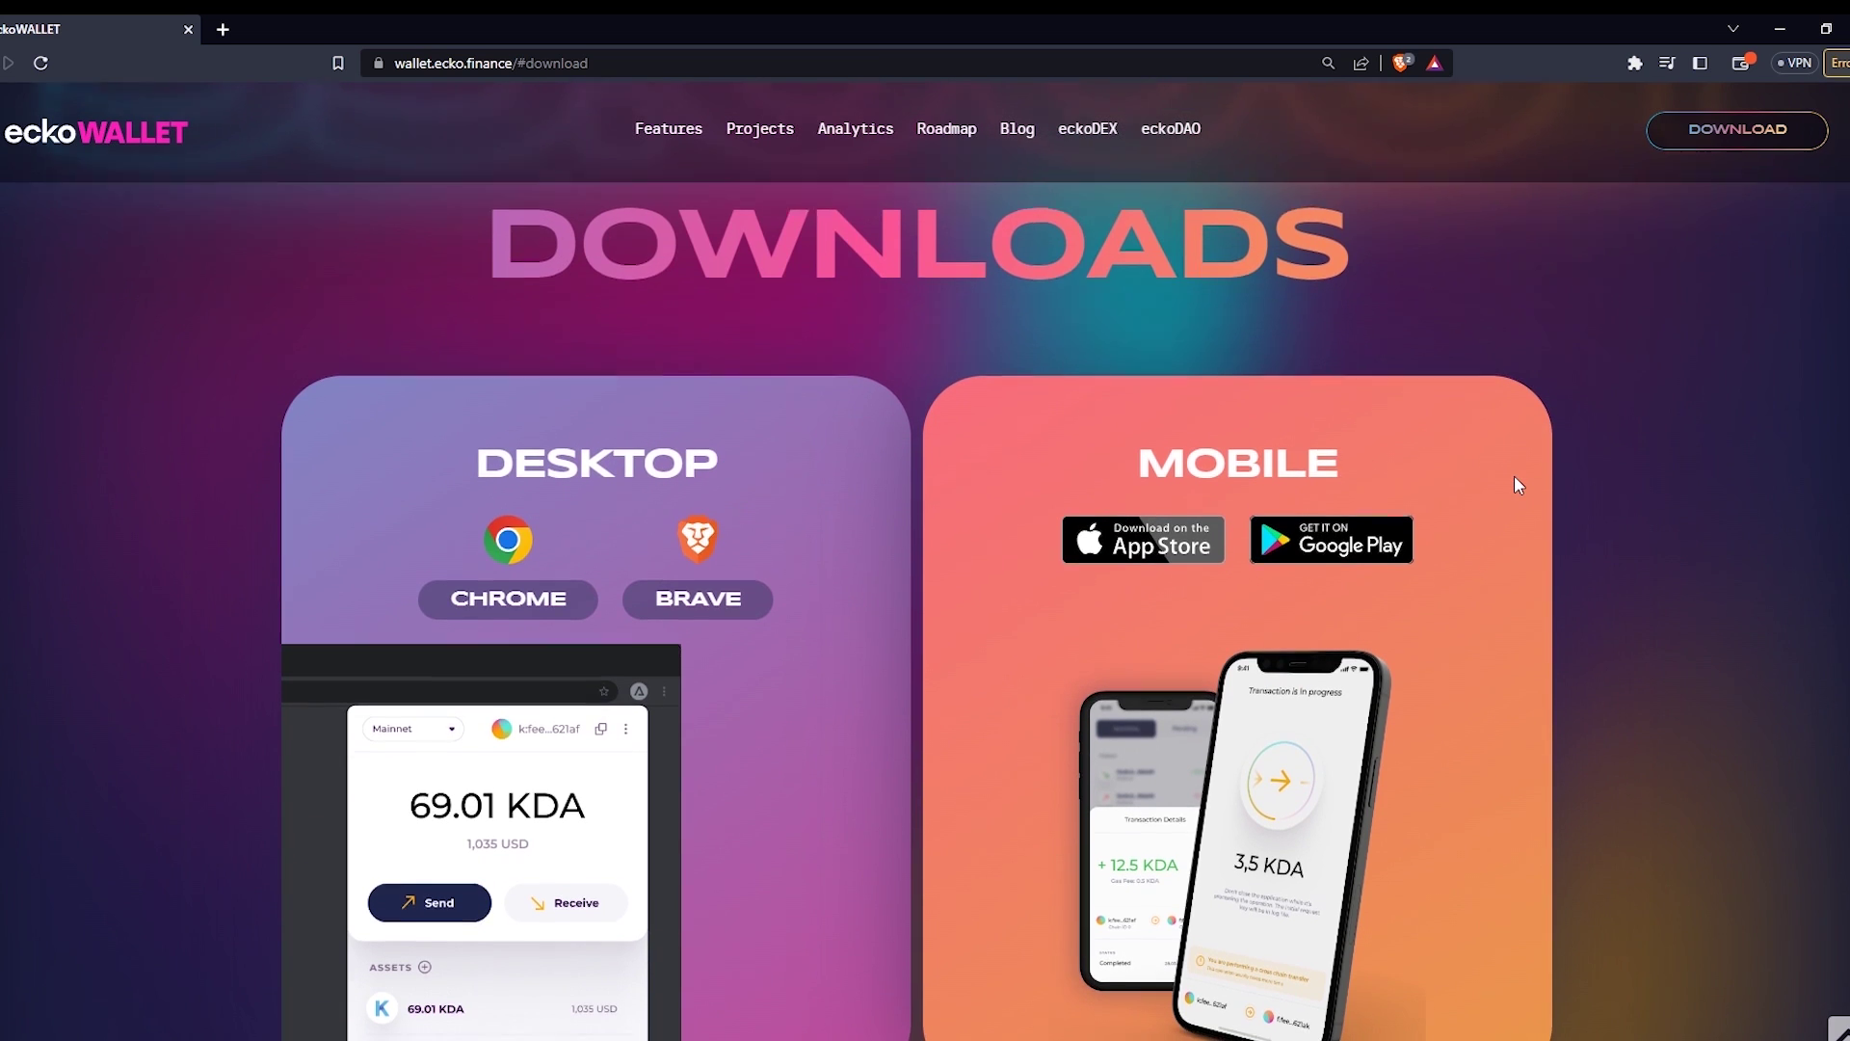
scroll(1108, 493, down, 1)
click(705, 512)
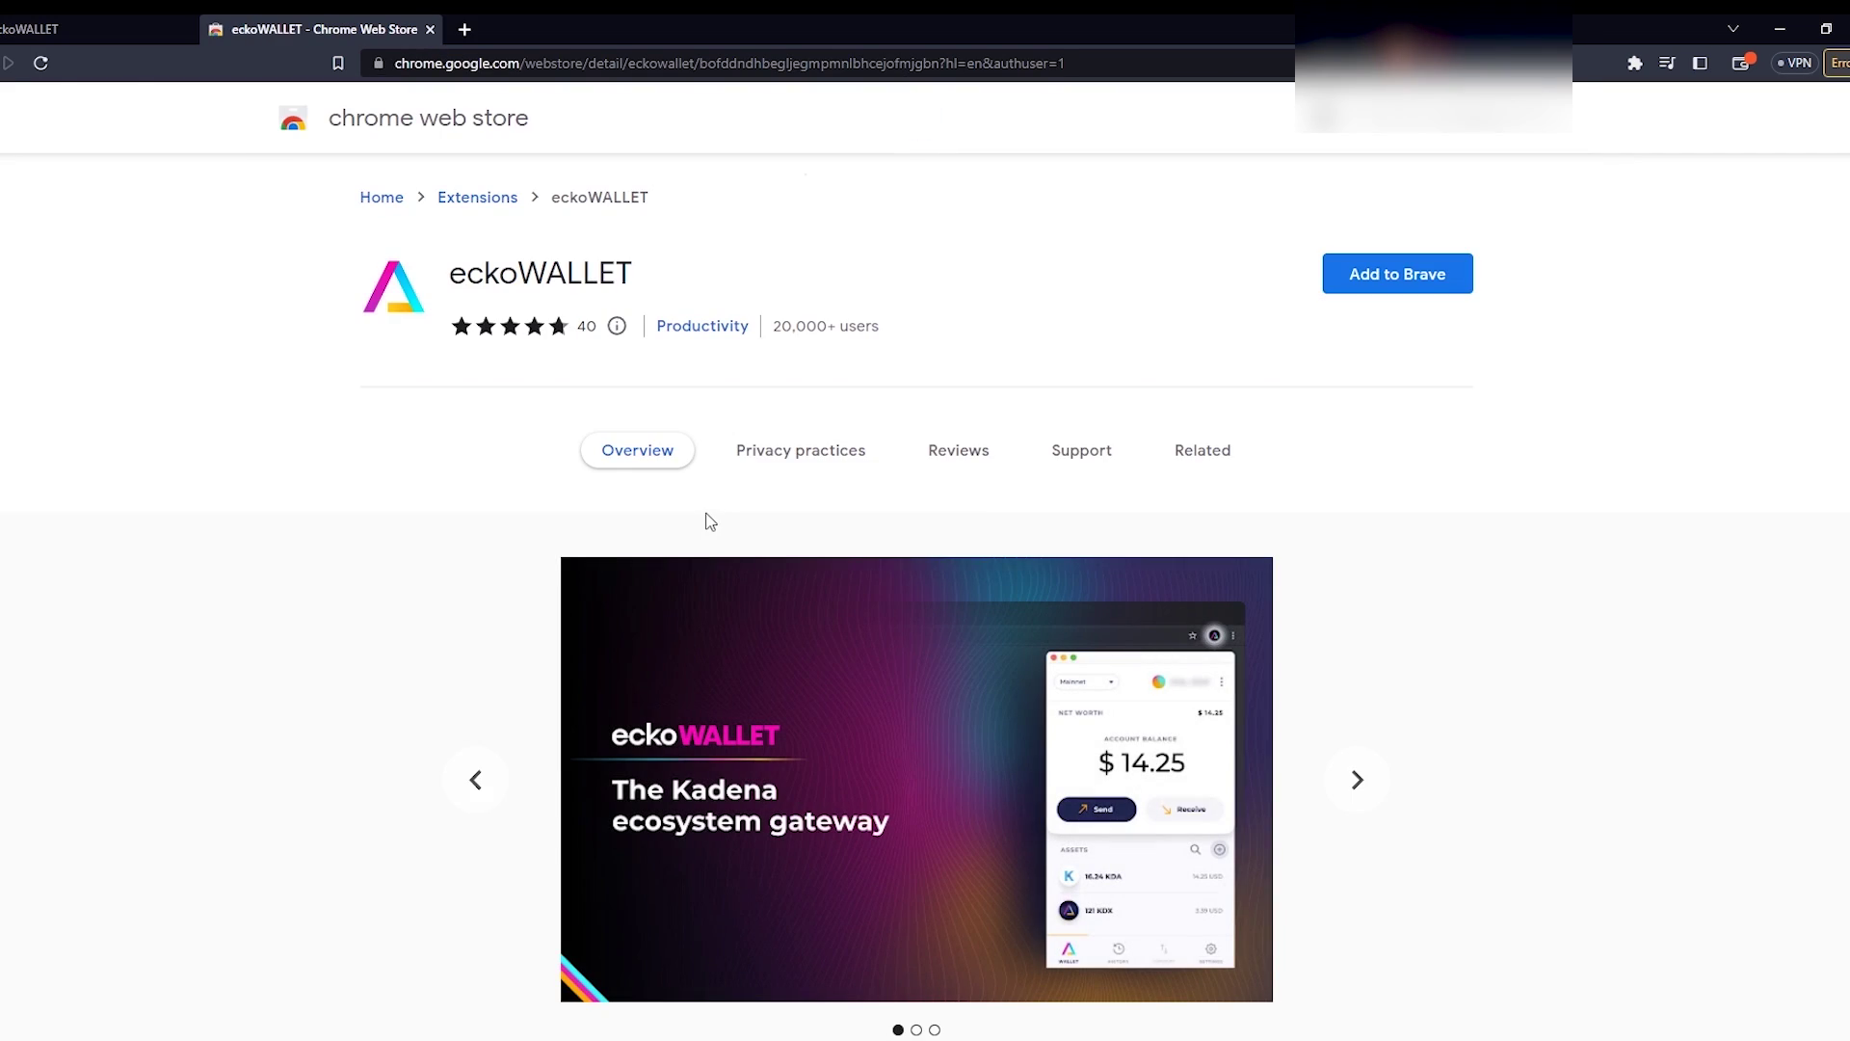
click(1358, 280)
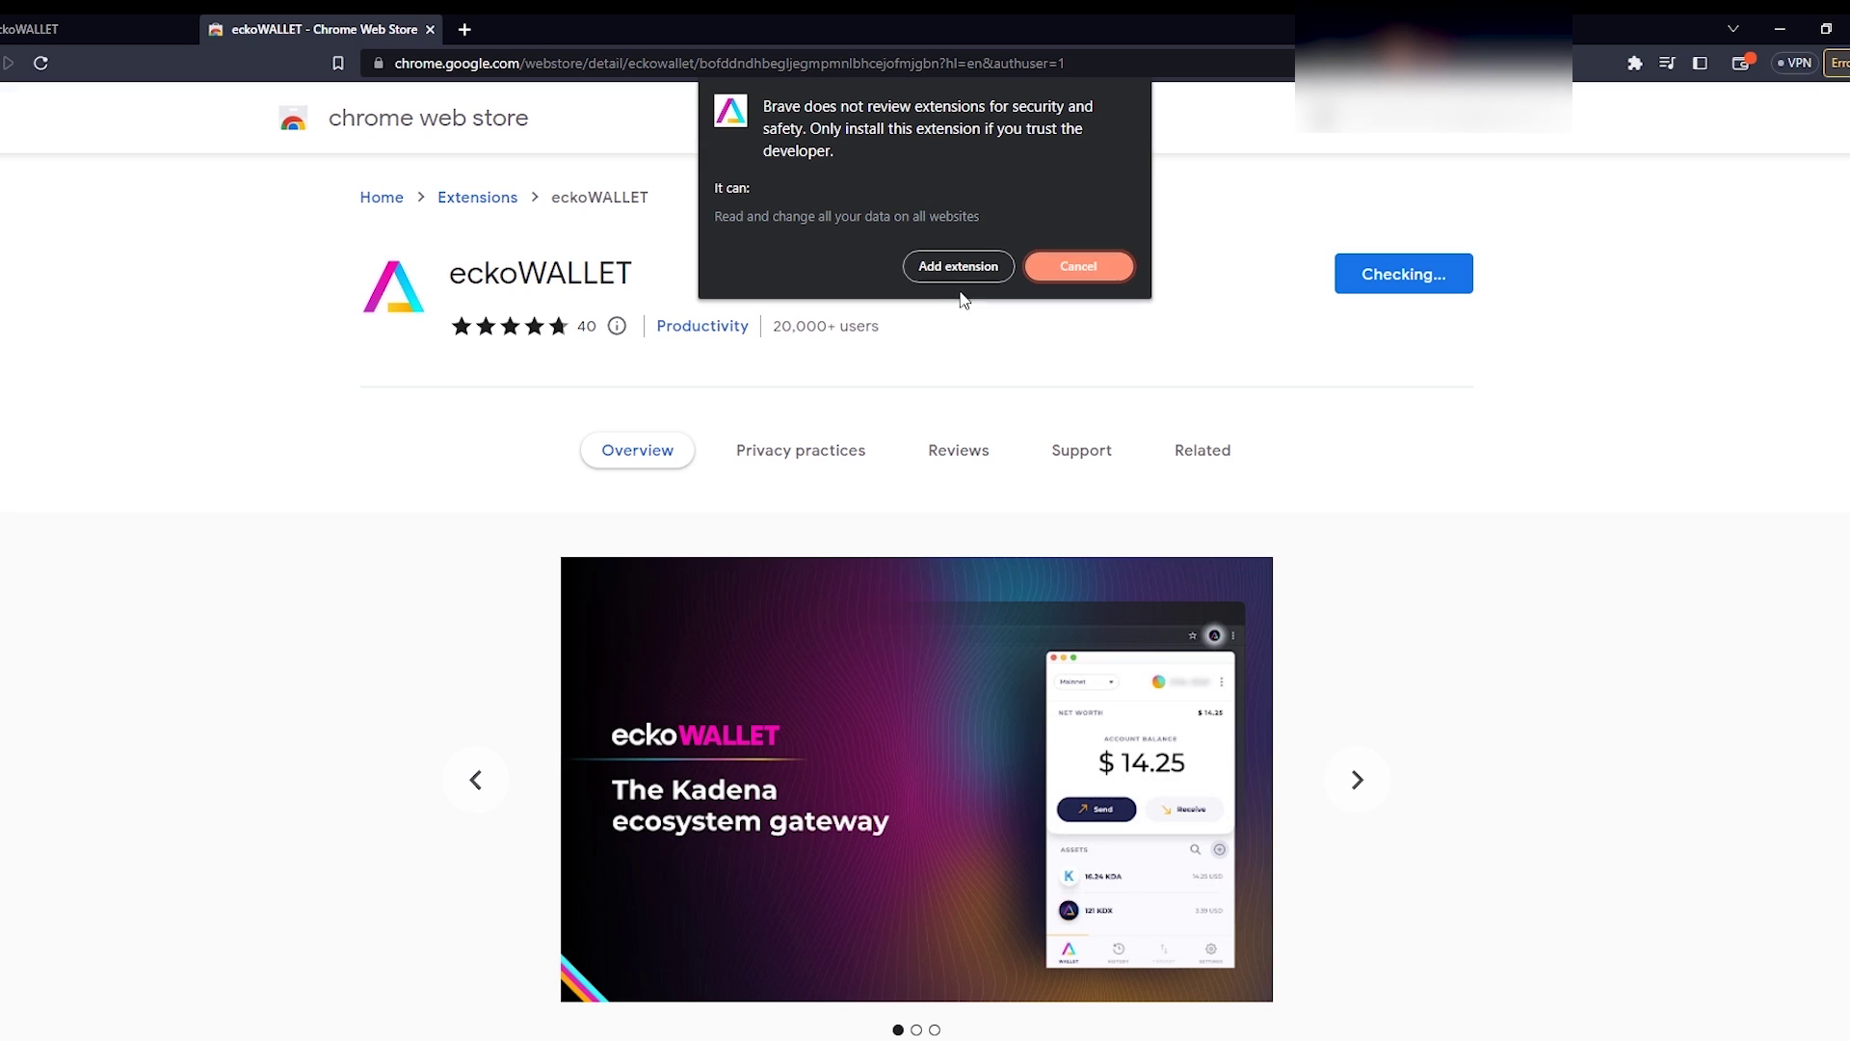
click(923, 269)
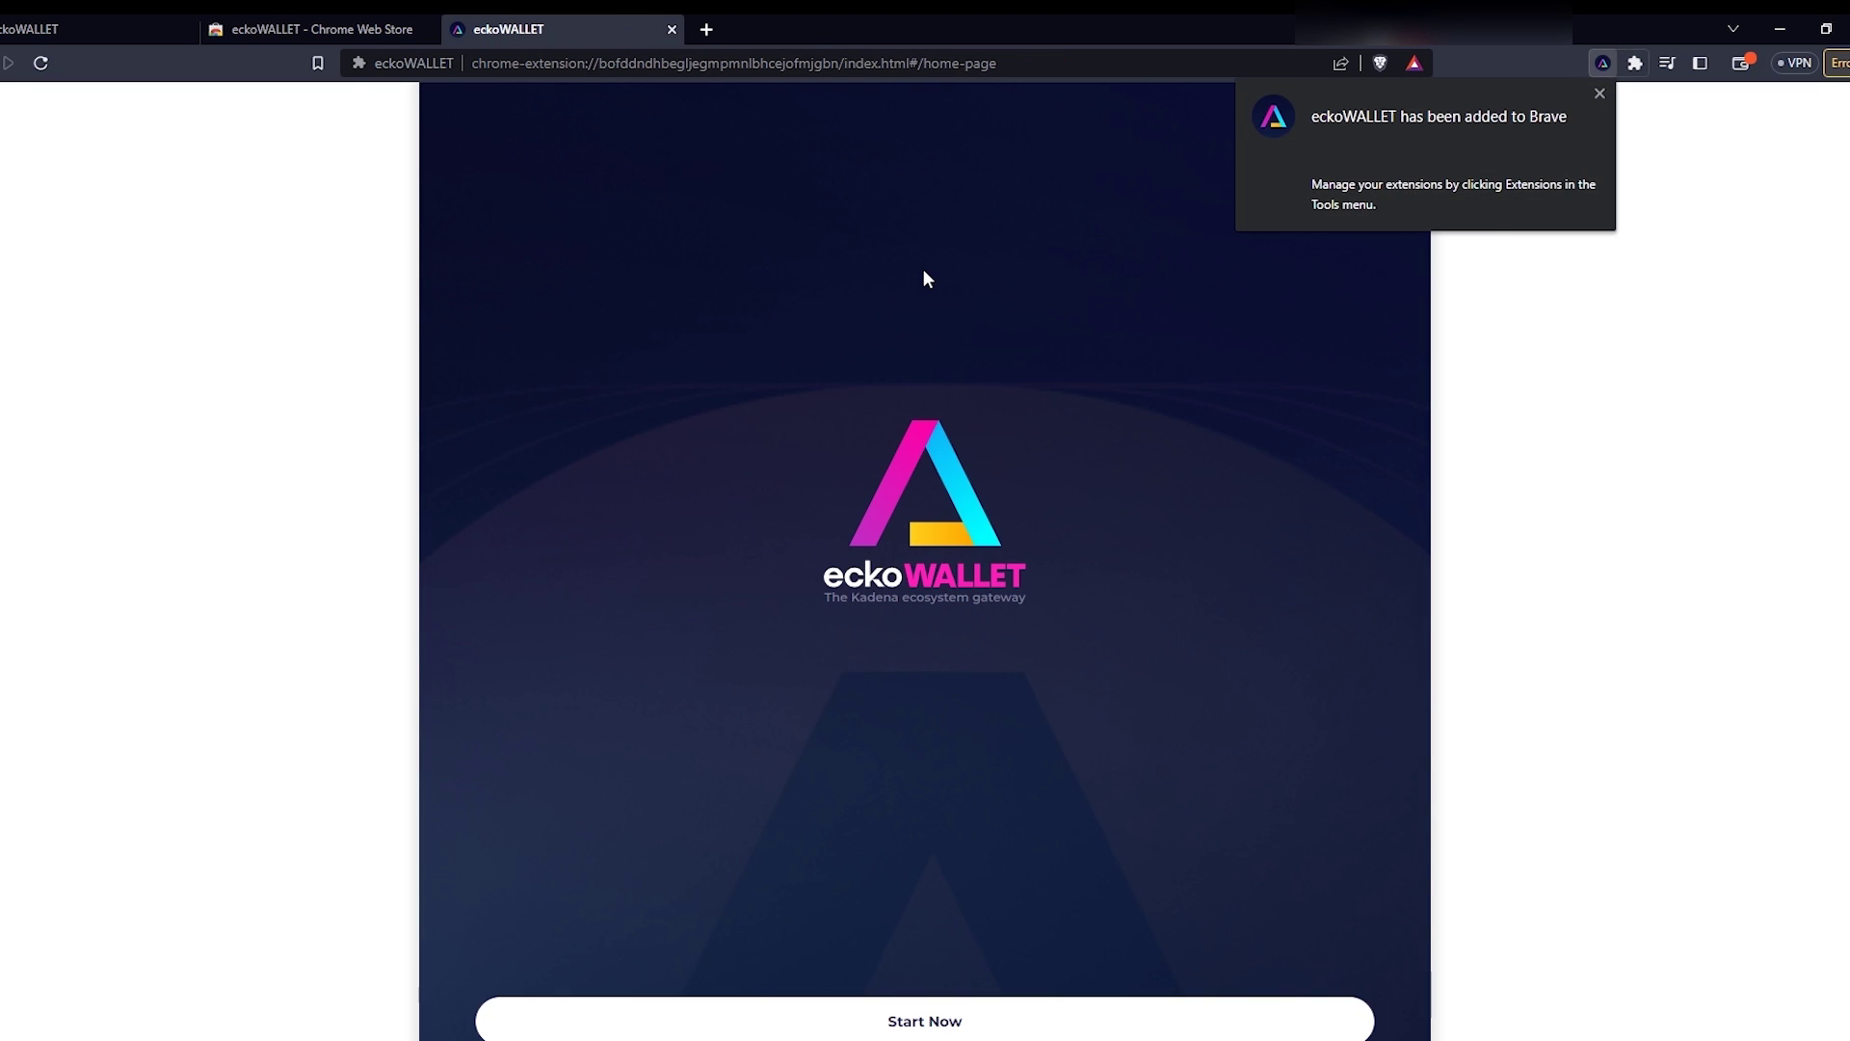
Start eckoWALLET setup, accept the Terms of Use and choose Create New Wallet.
click(923, 1024)
click(923, 1023)
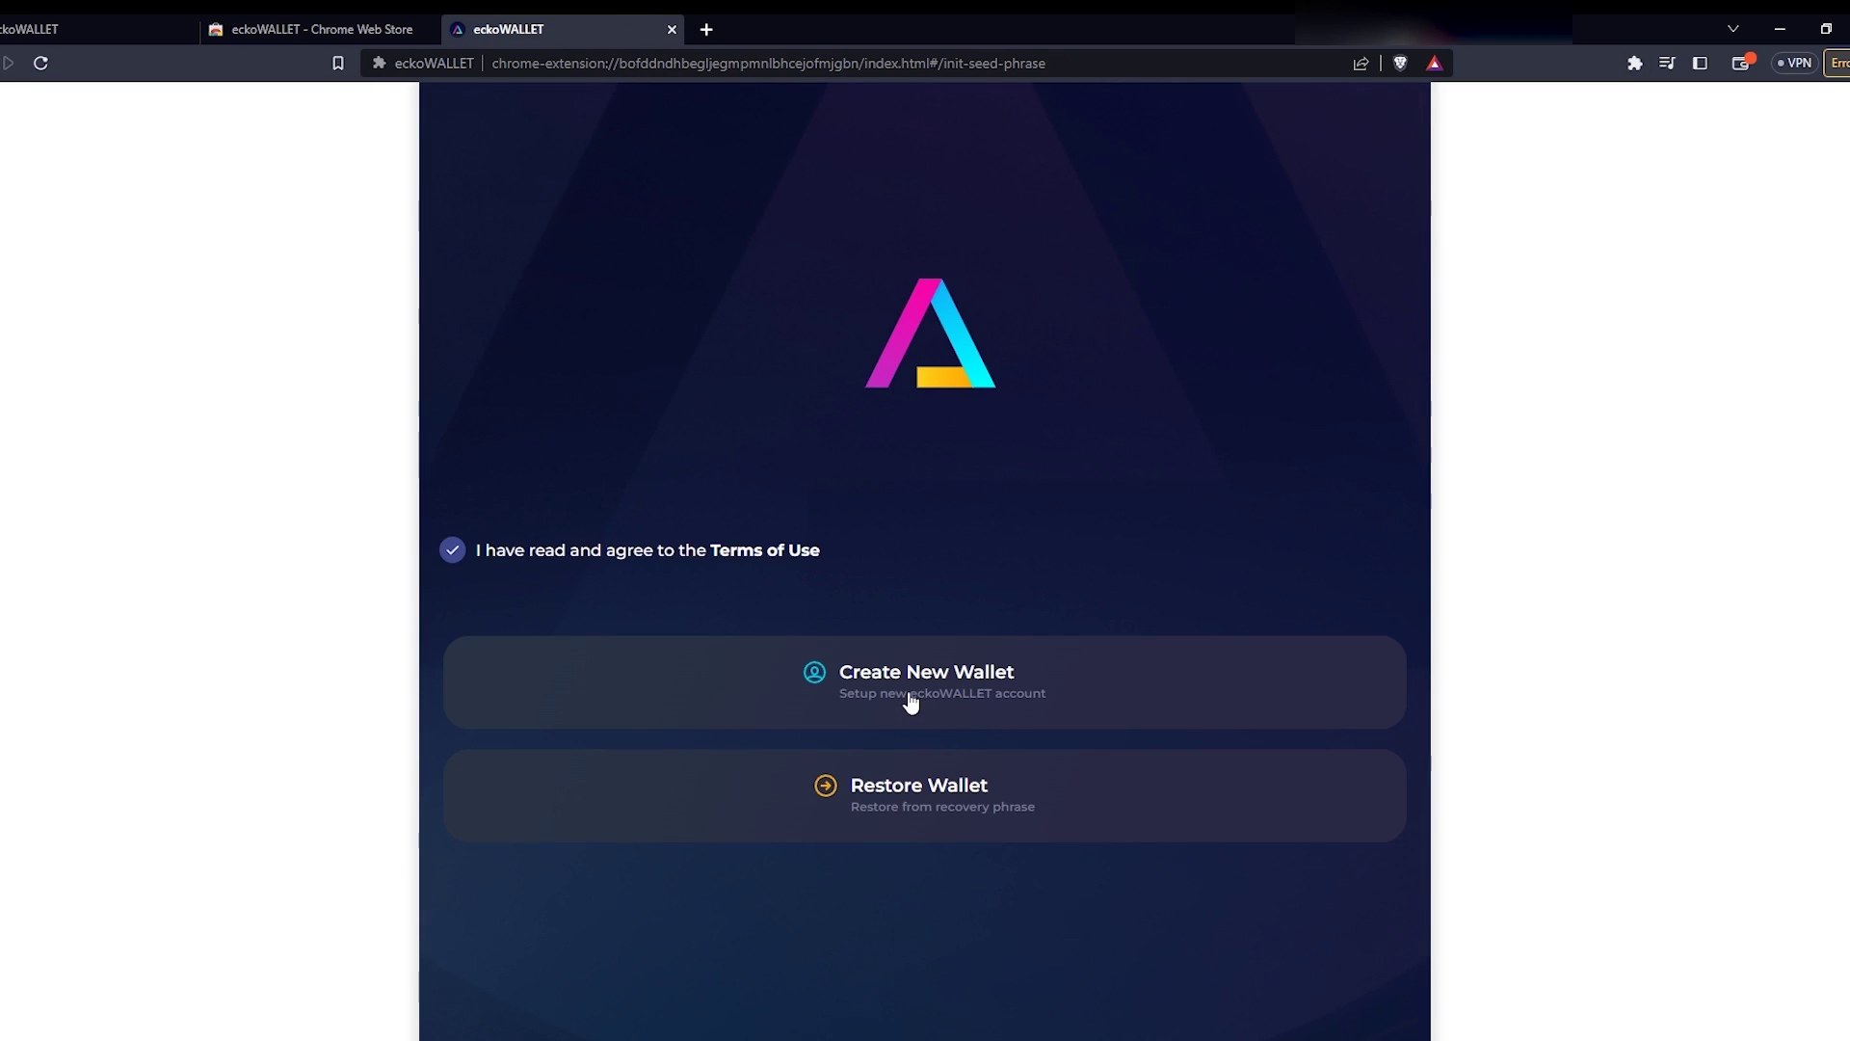
click(912, 700)
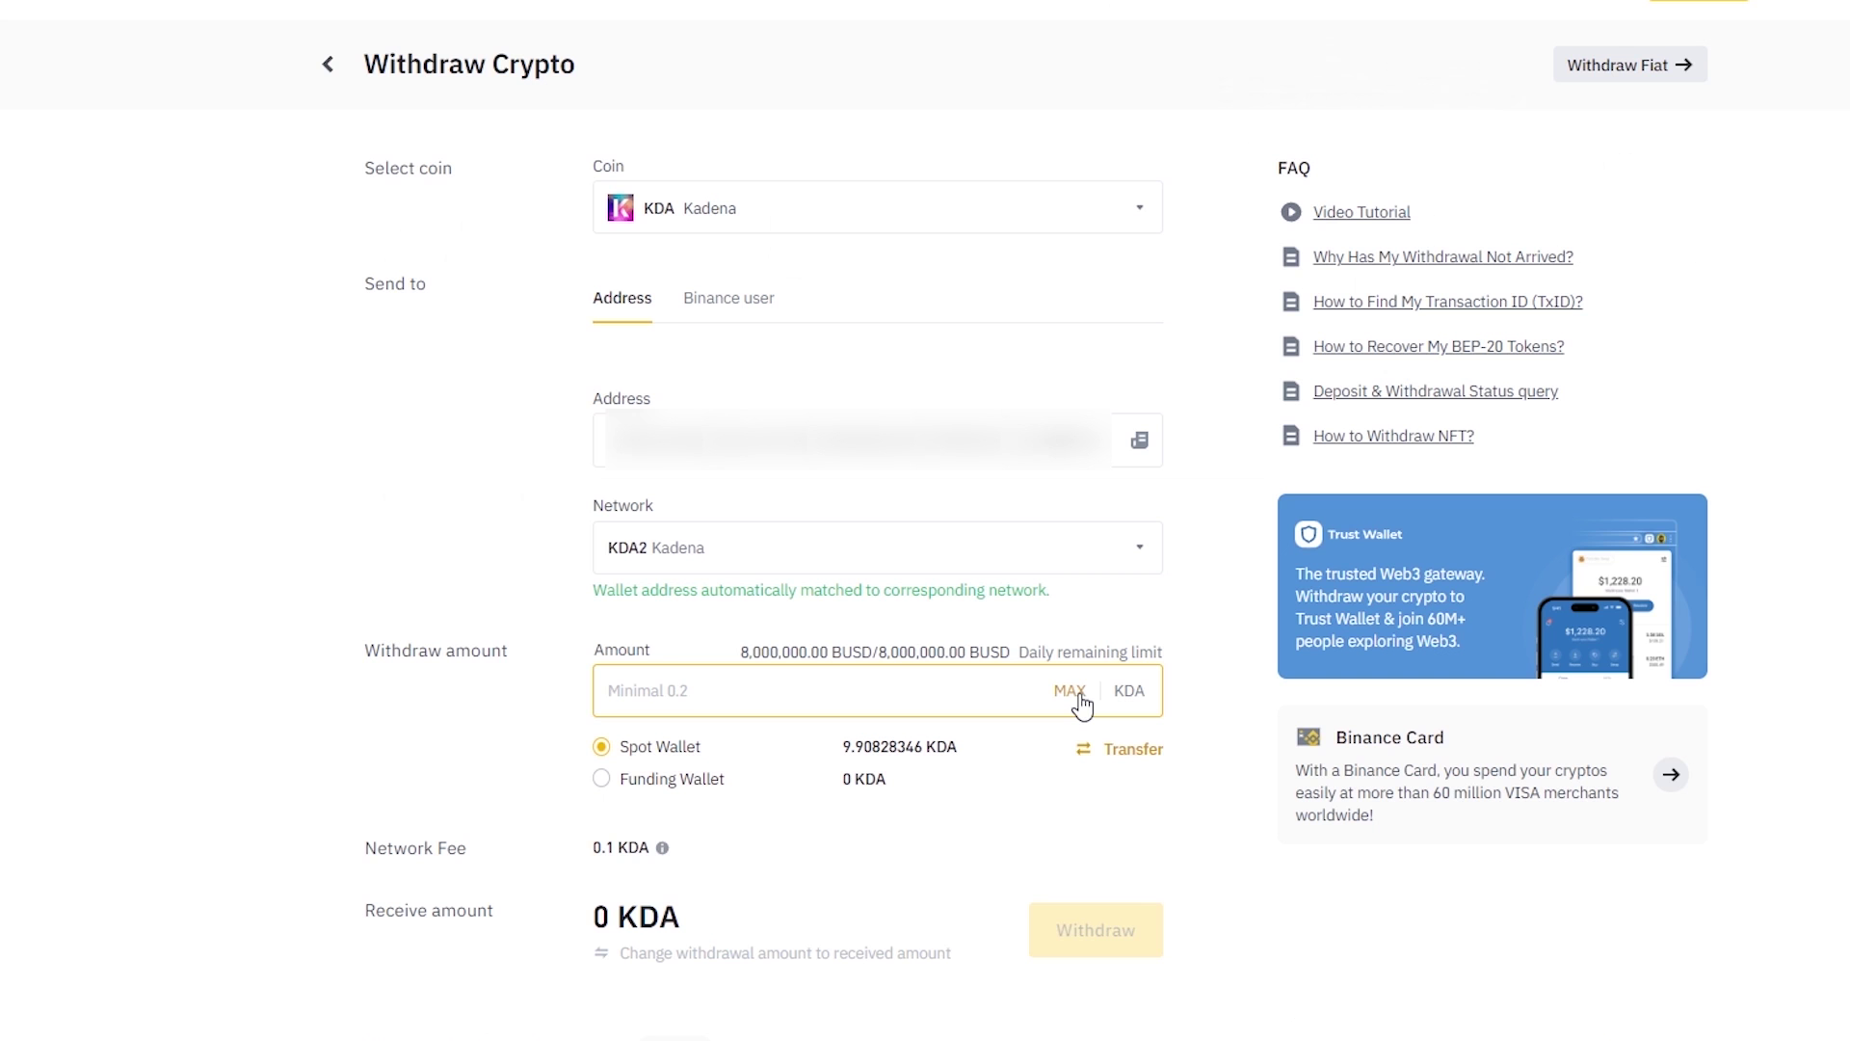
Withdraw the maximum KDA from Binance to the new wallet and view its Chain 2 distribution.
click(1072, 701)
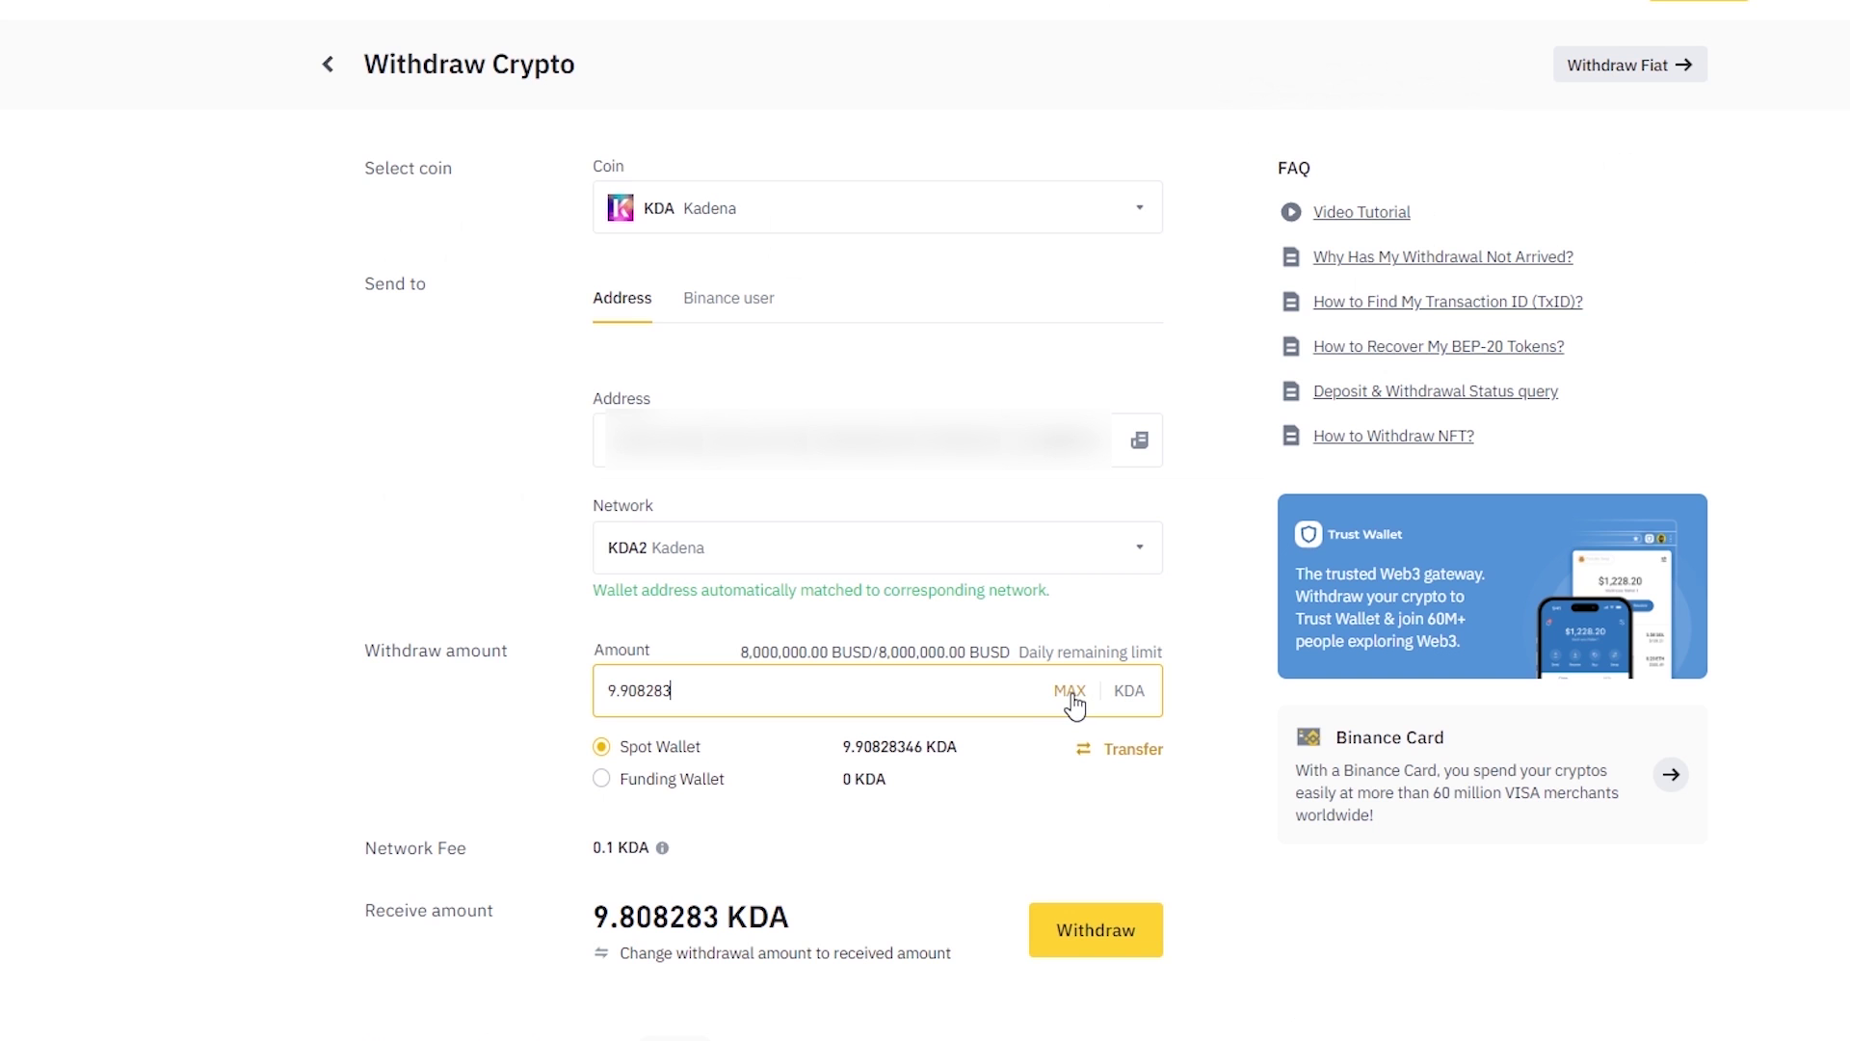
click(1095, 943)
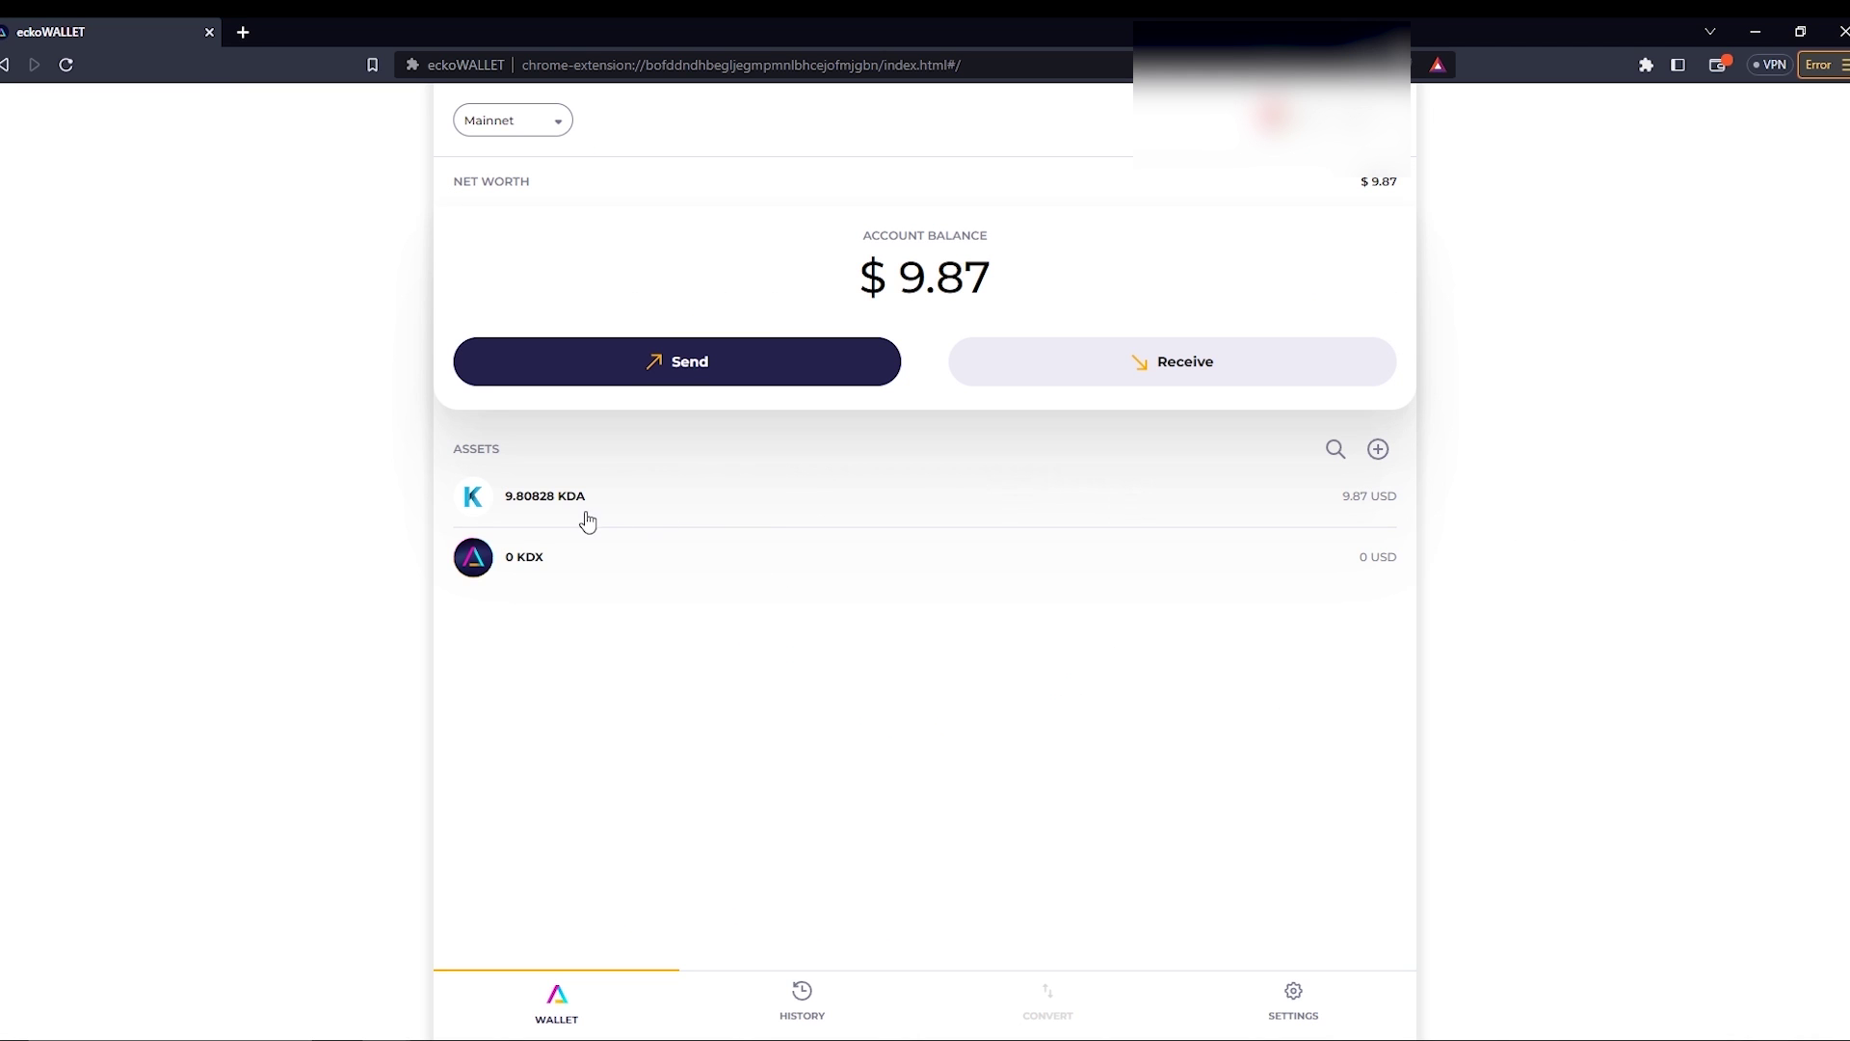
click(556, 501)
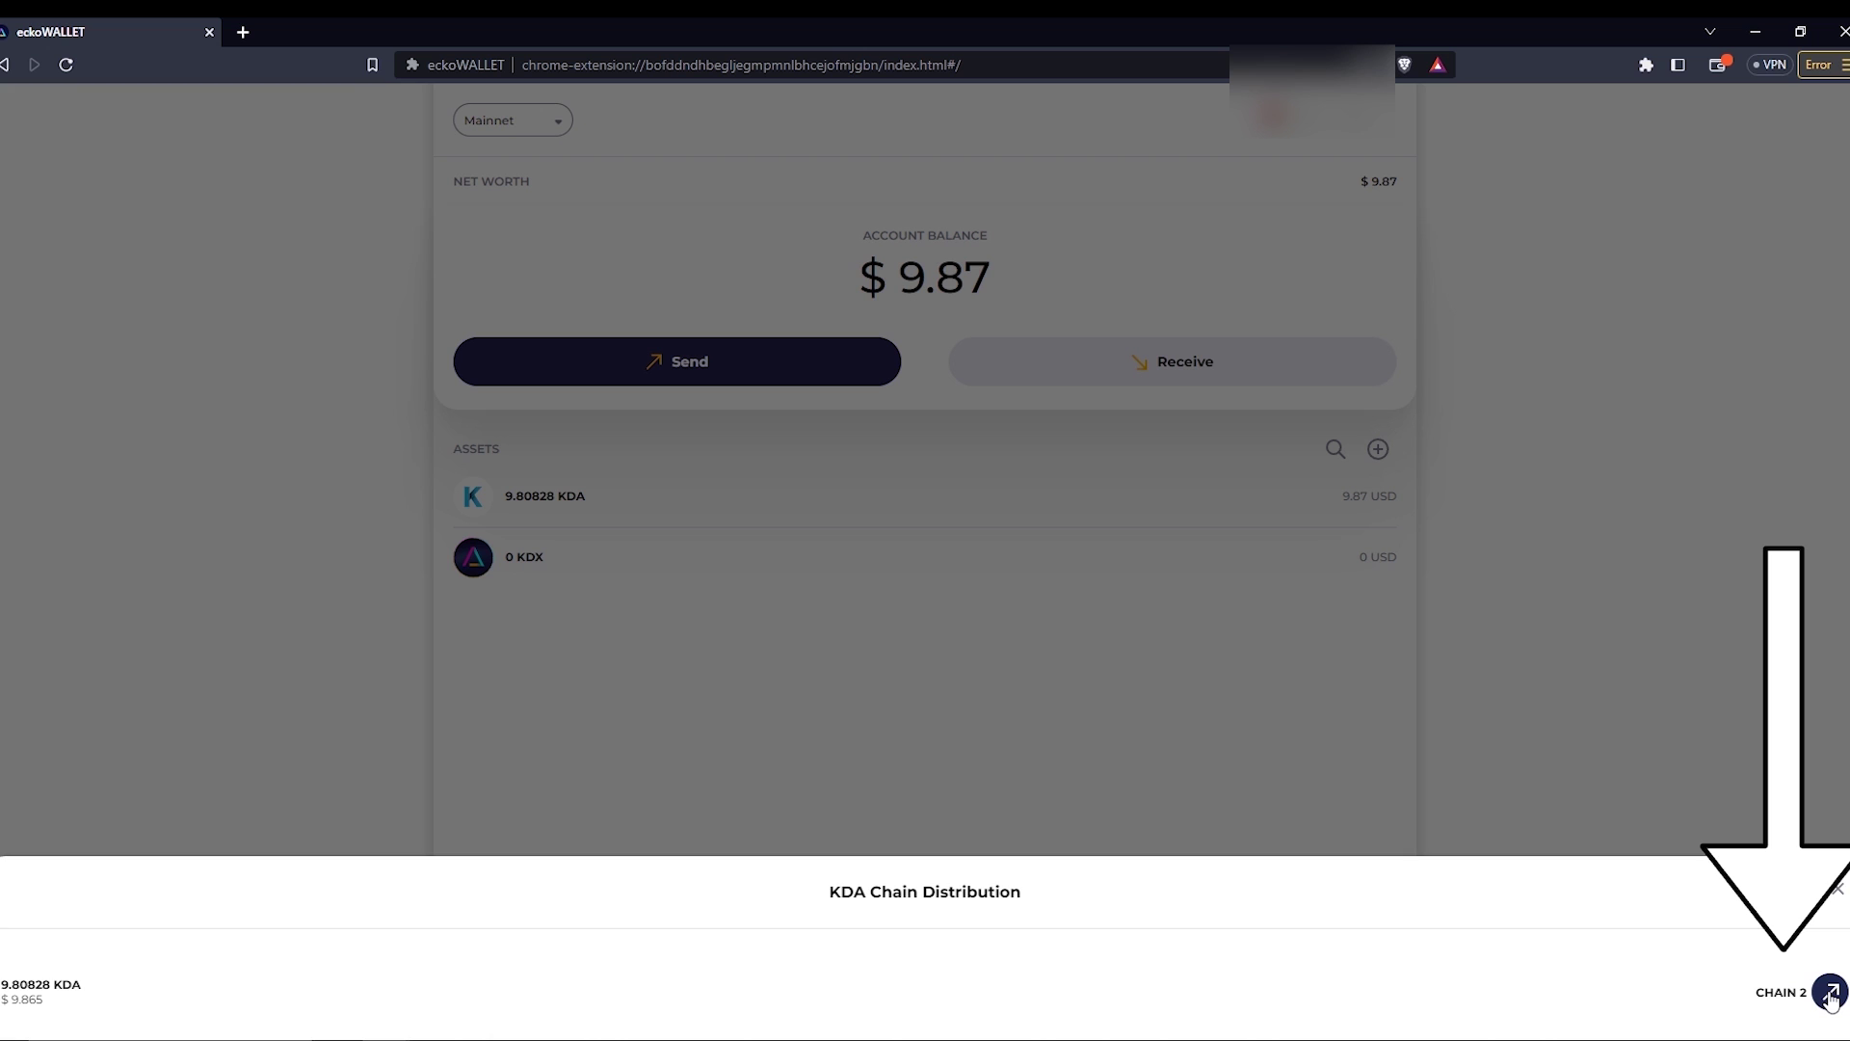
Start a send from Chain 2 to the pasted destination account, targeting Chain 0.
click(1830, 994)
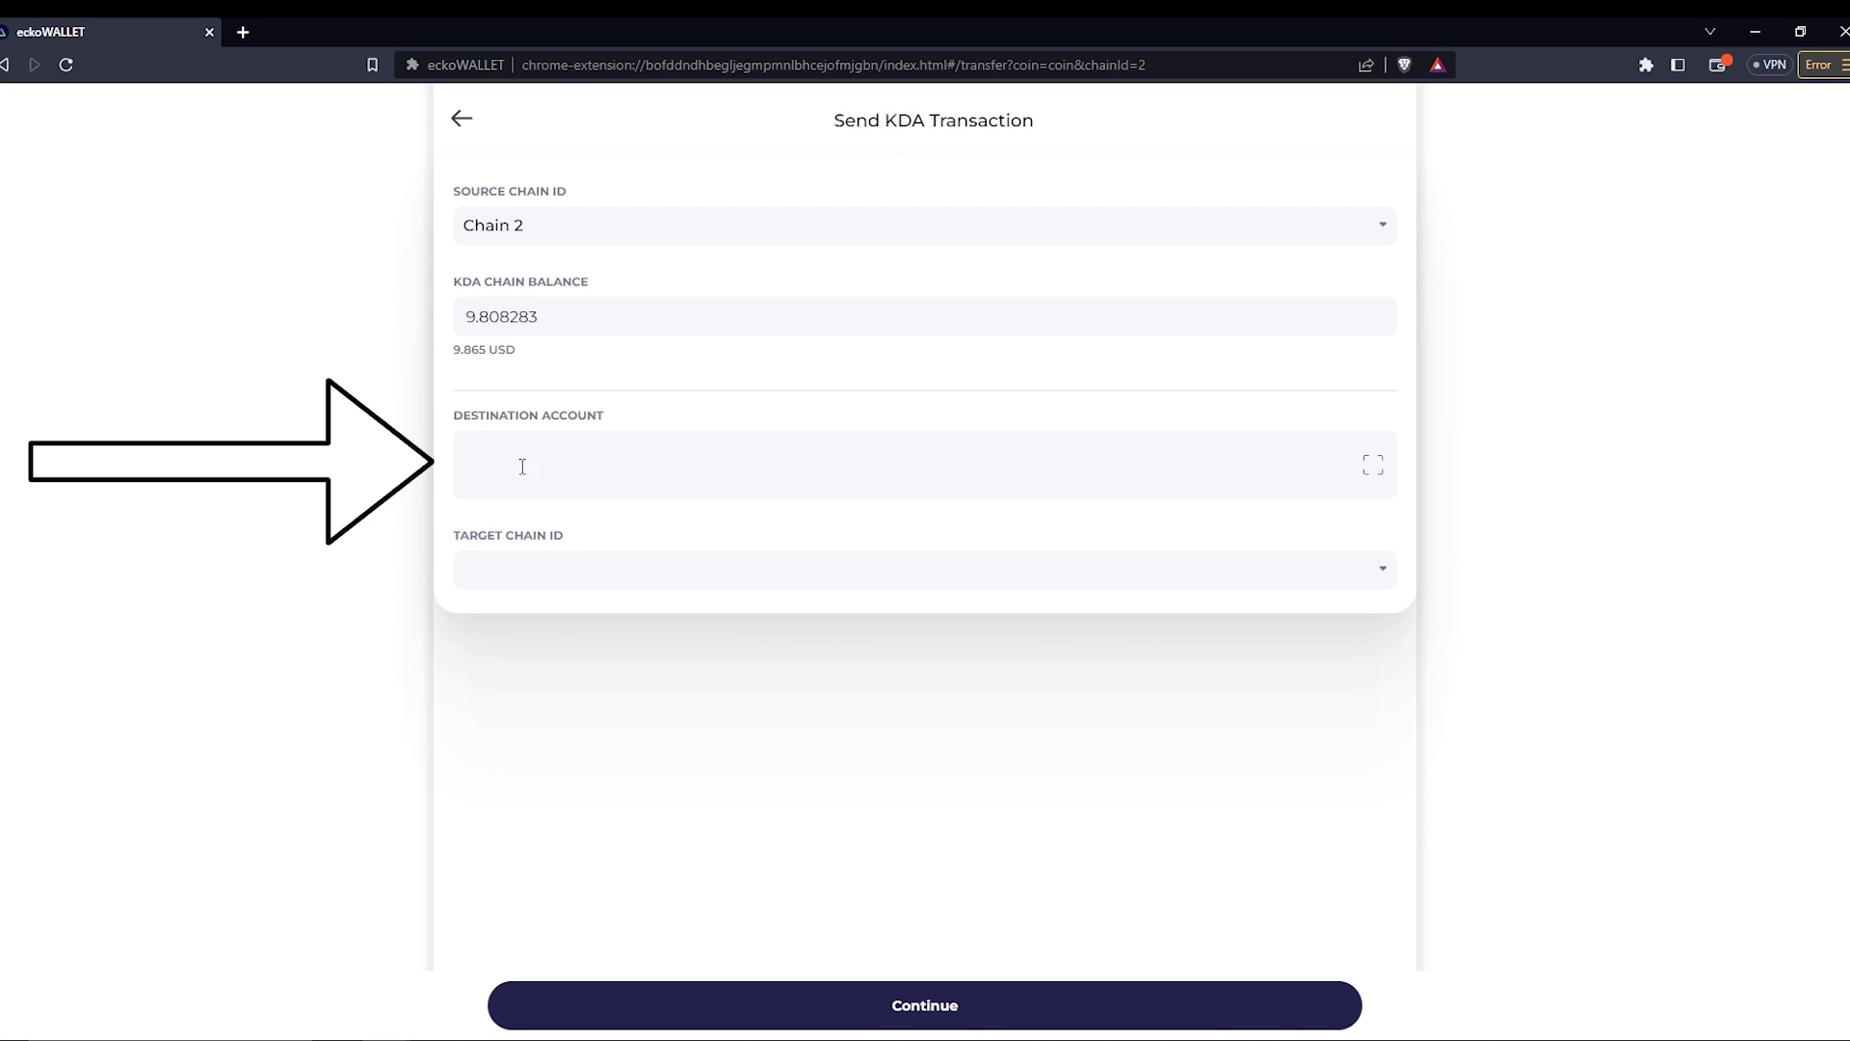
click(473, 460)
key(ctrl+v)
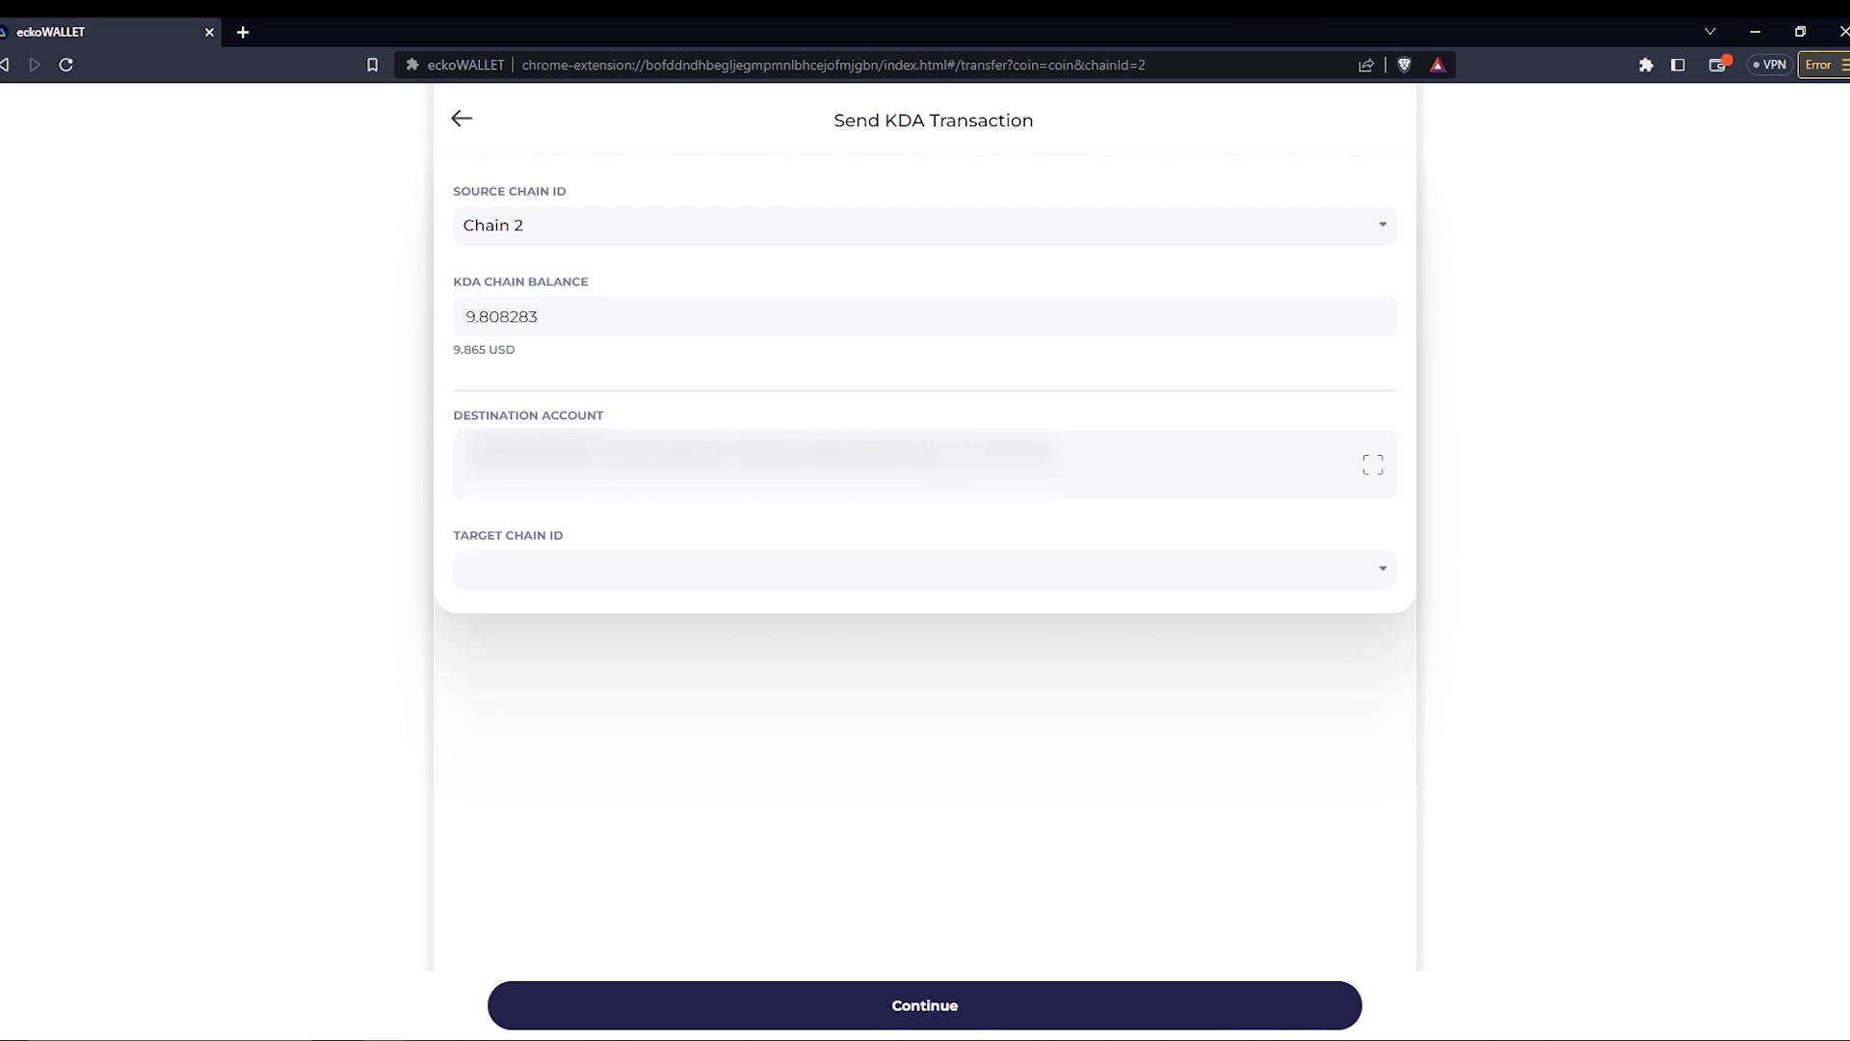
click(525, 590)
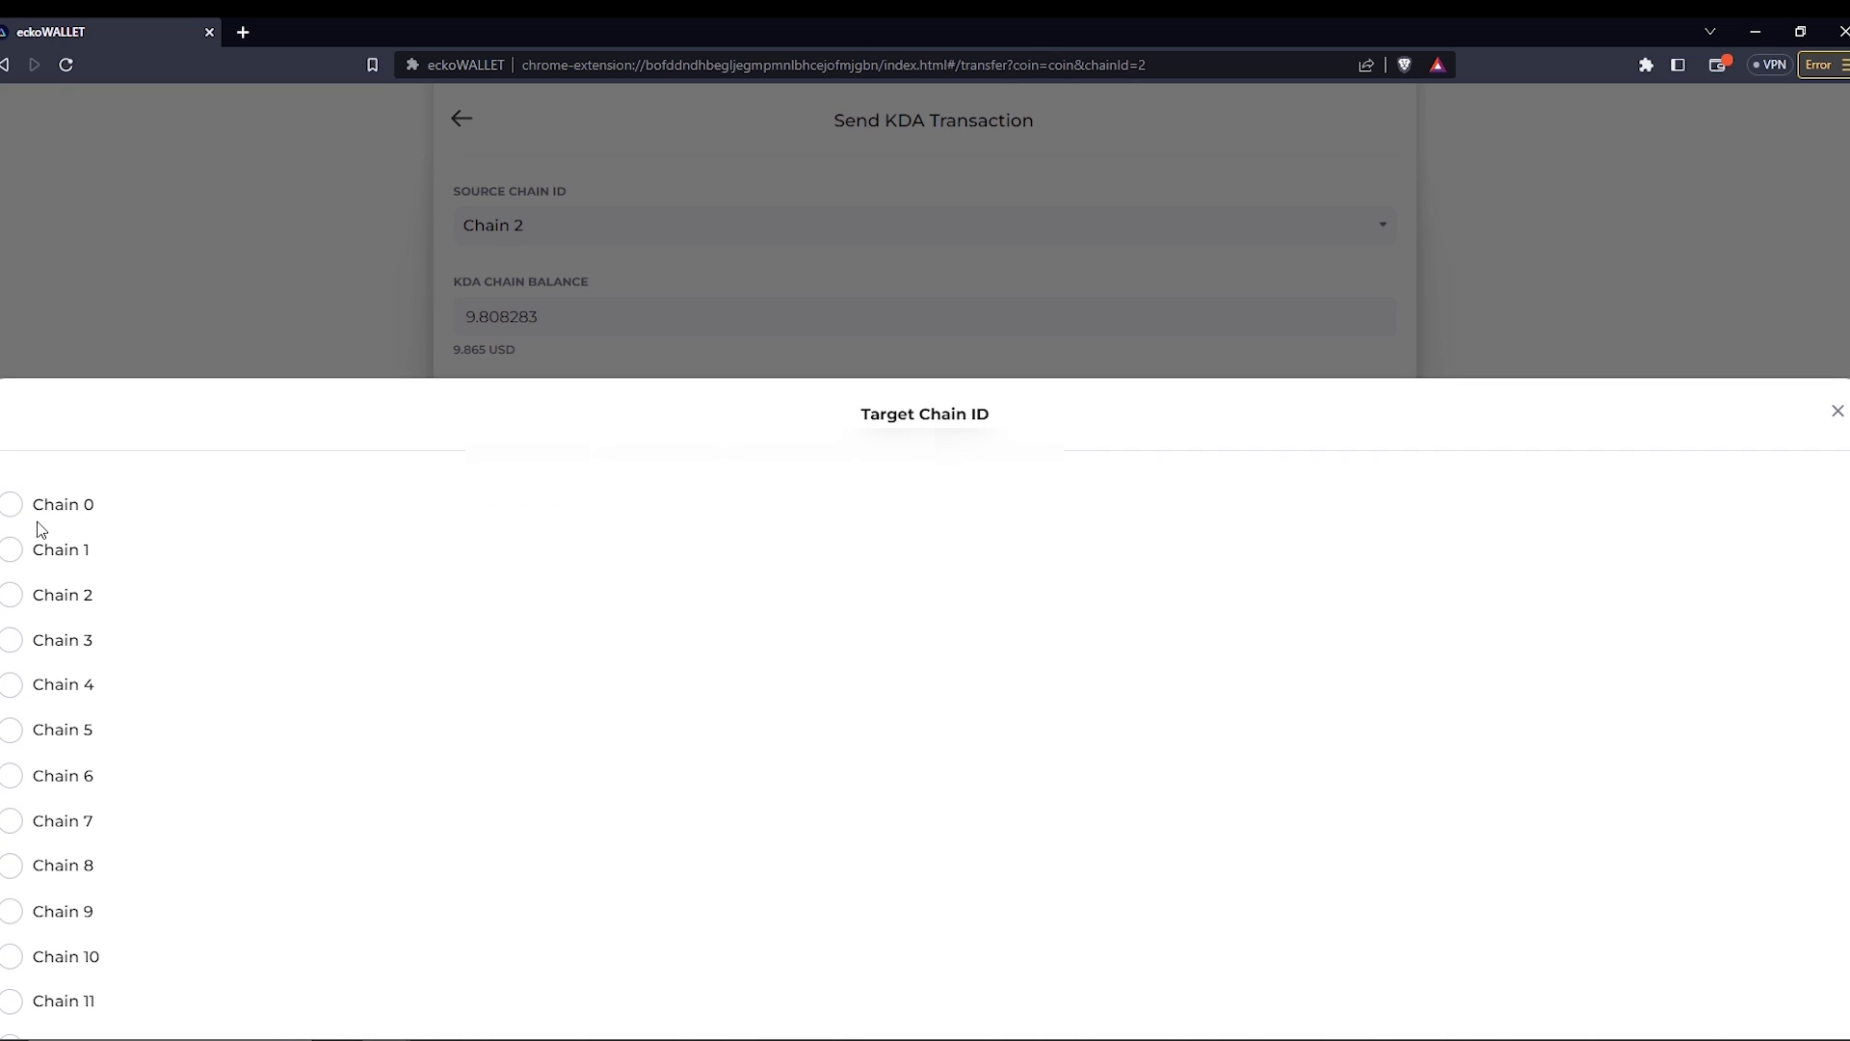
click(18, 516)
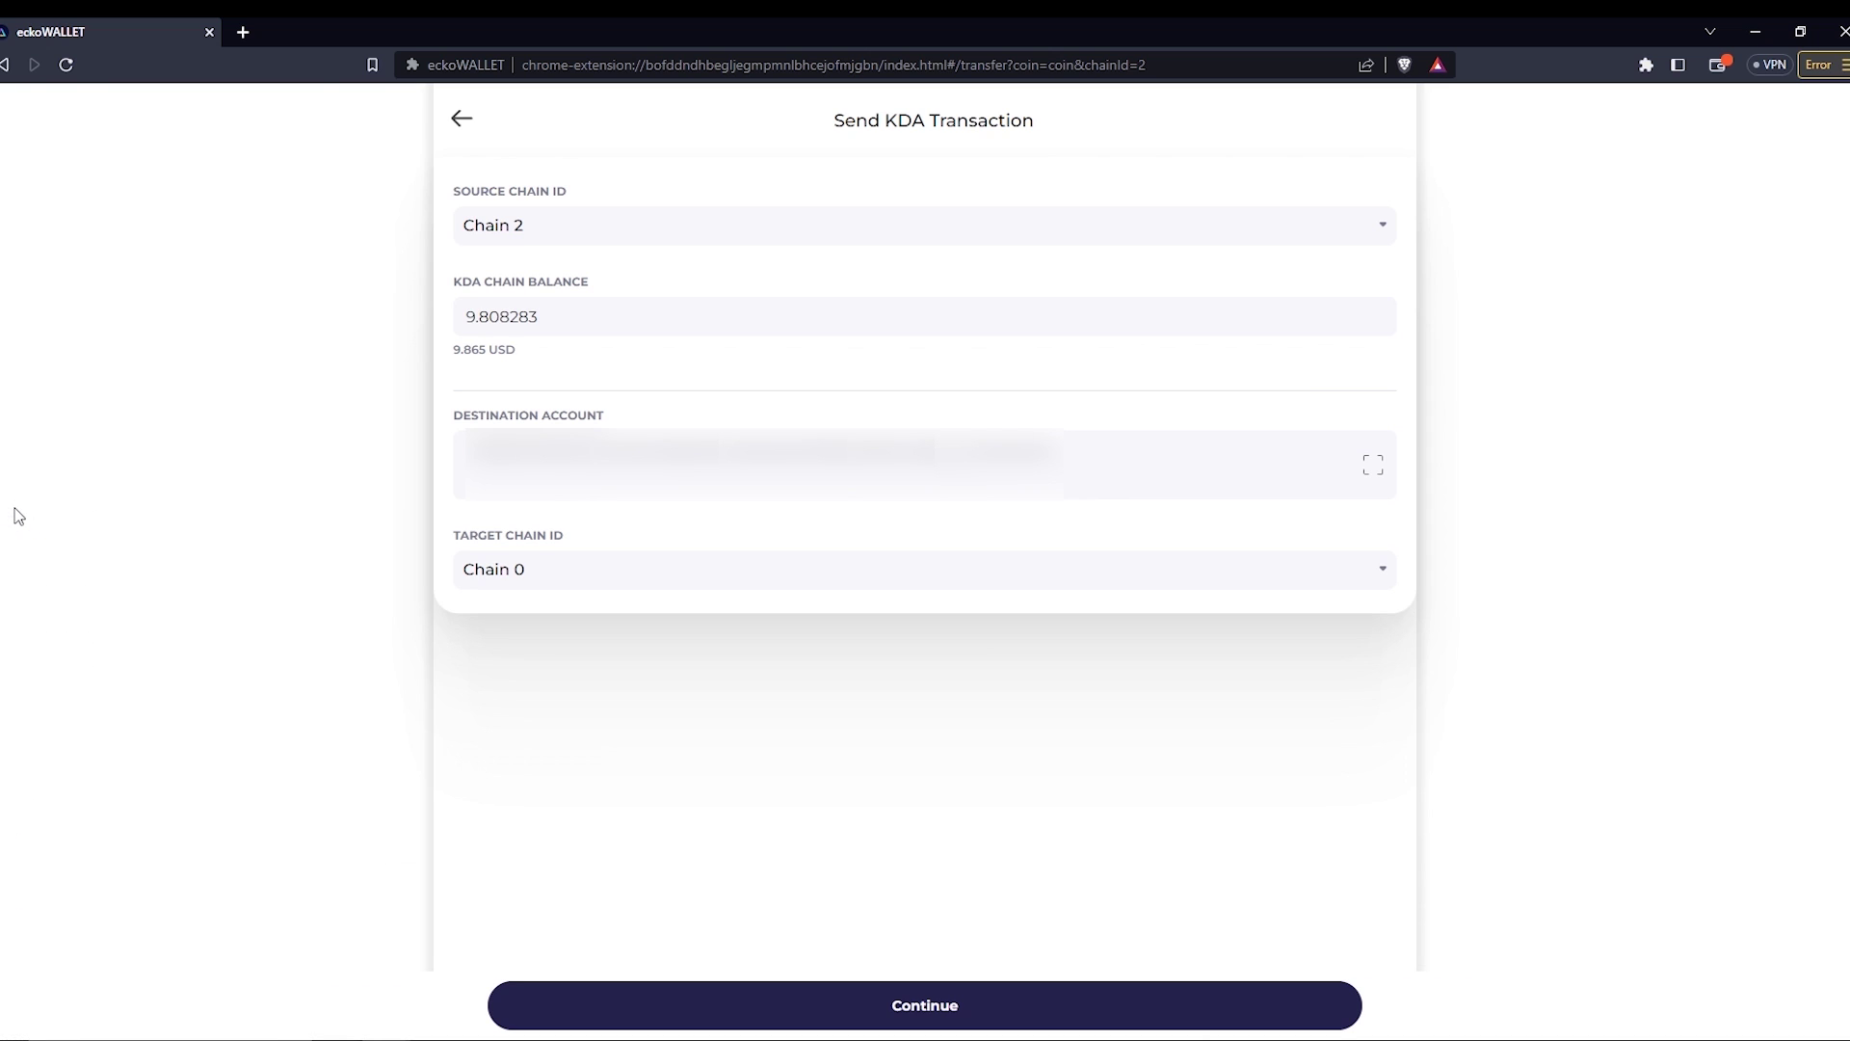
click(909, 1021)
Set the amount to 4 KDA, review and confirm the transfer.
double_click(476, 395)
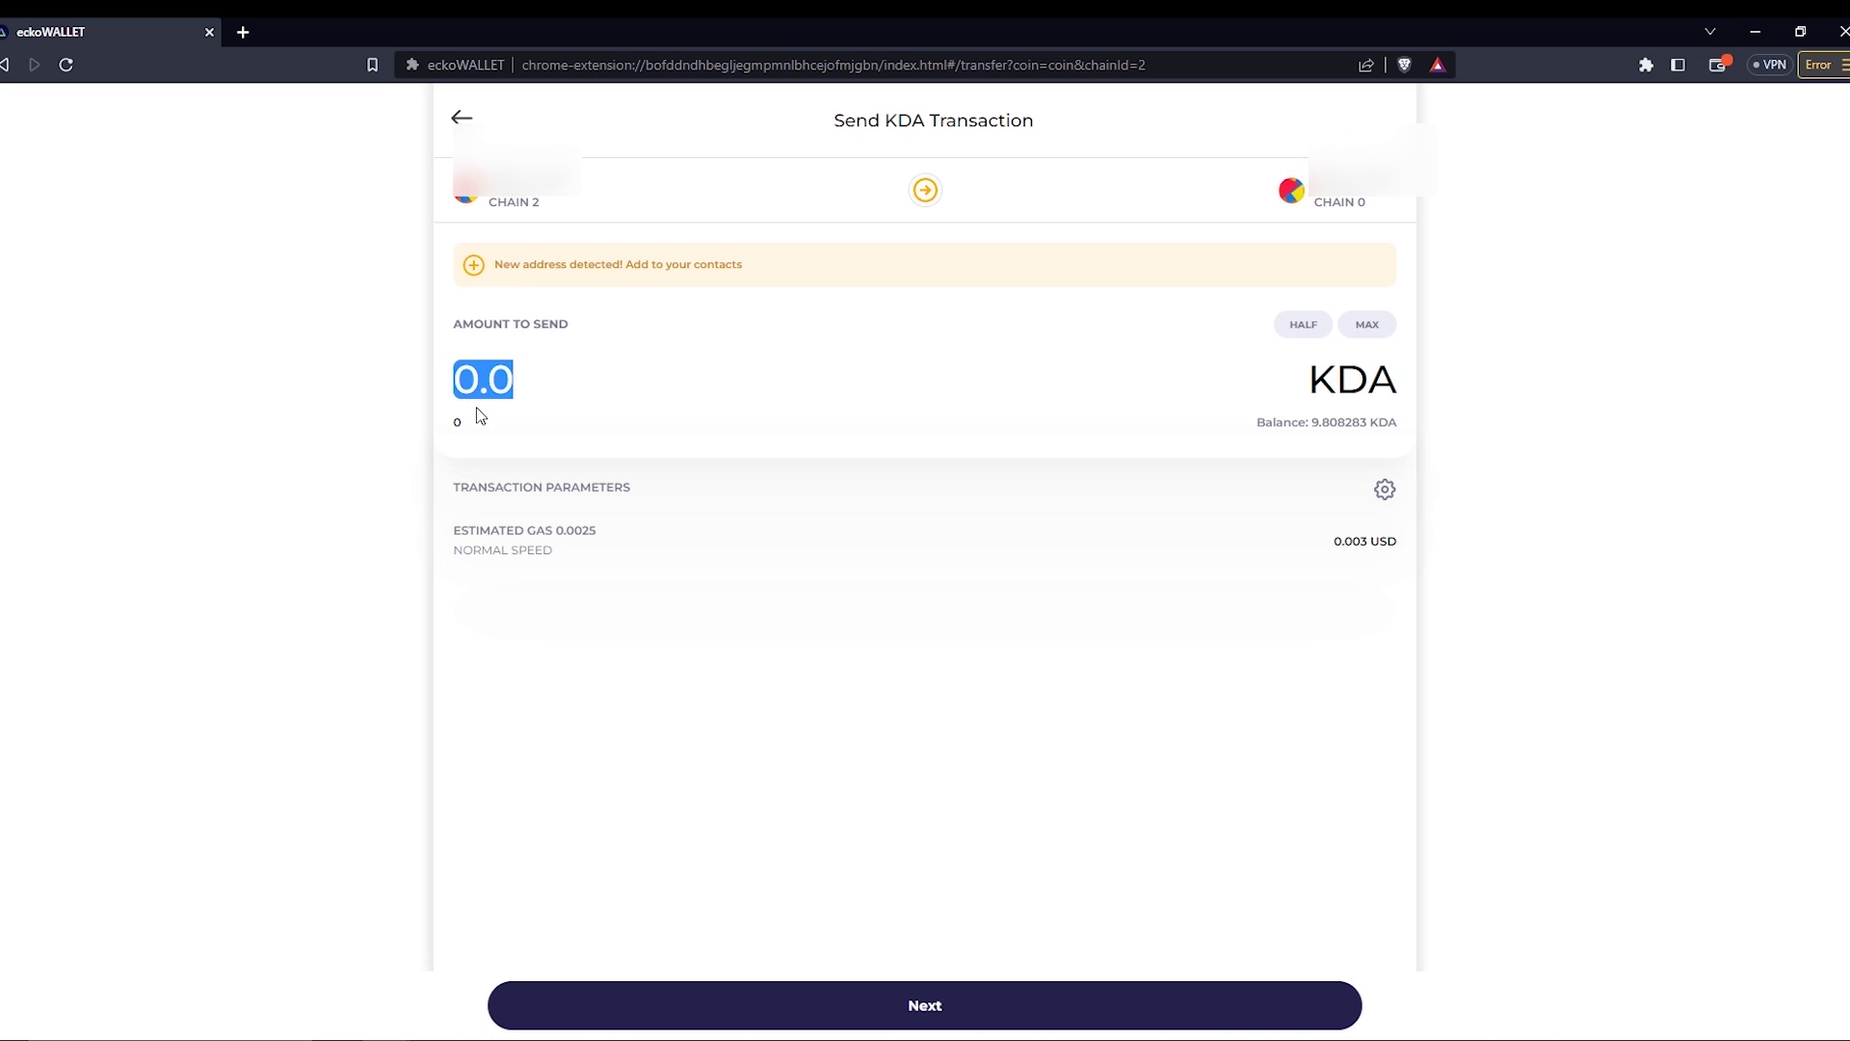
click(476, 397)
key(BackSpace)
text(4)
click(930, 1011)
click(1259, 995)
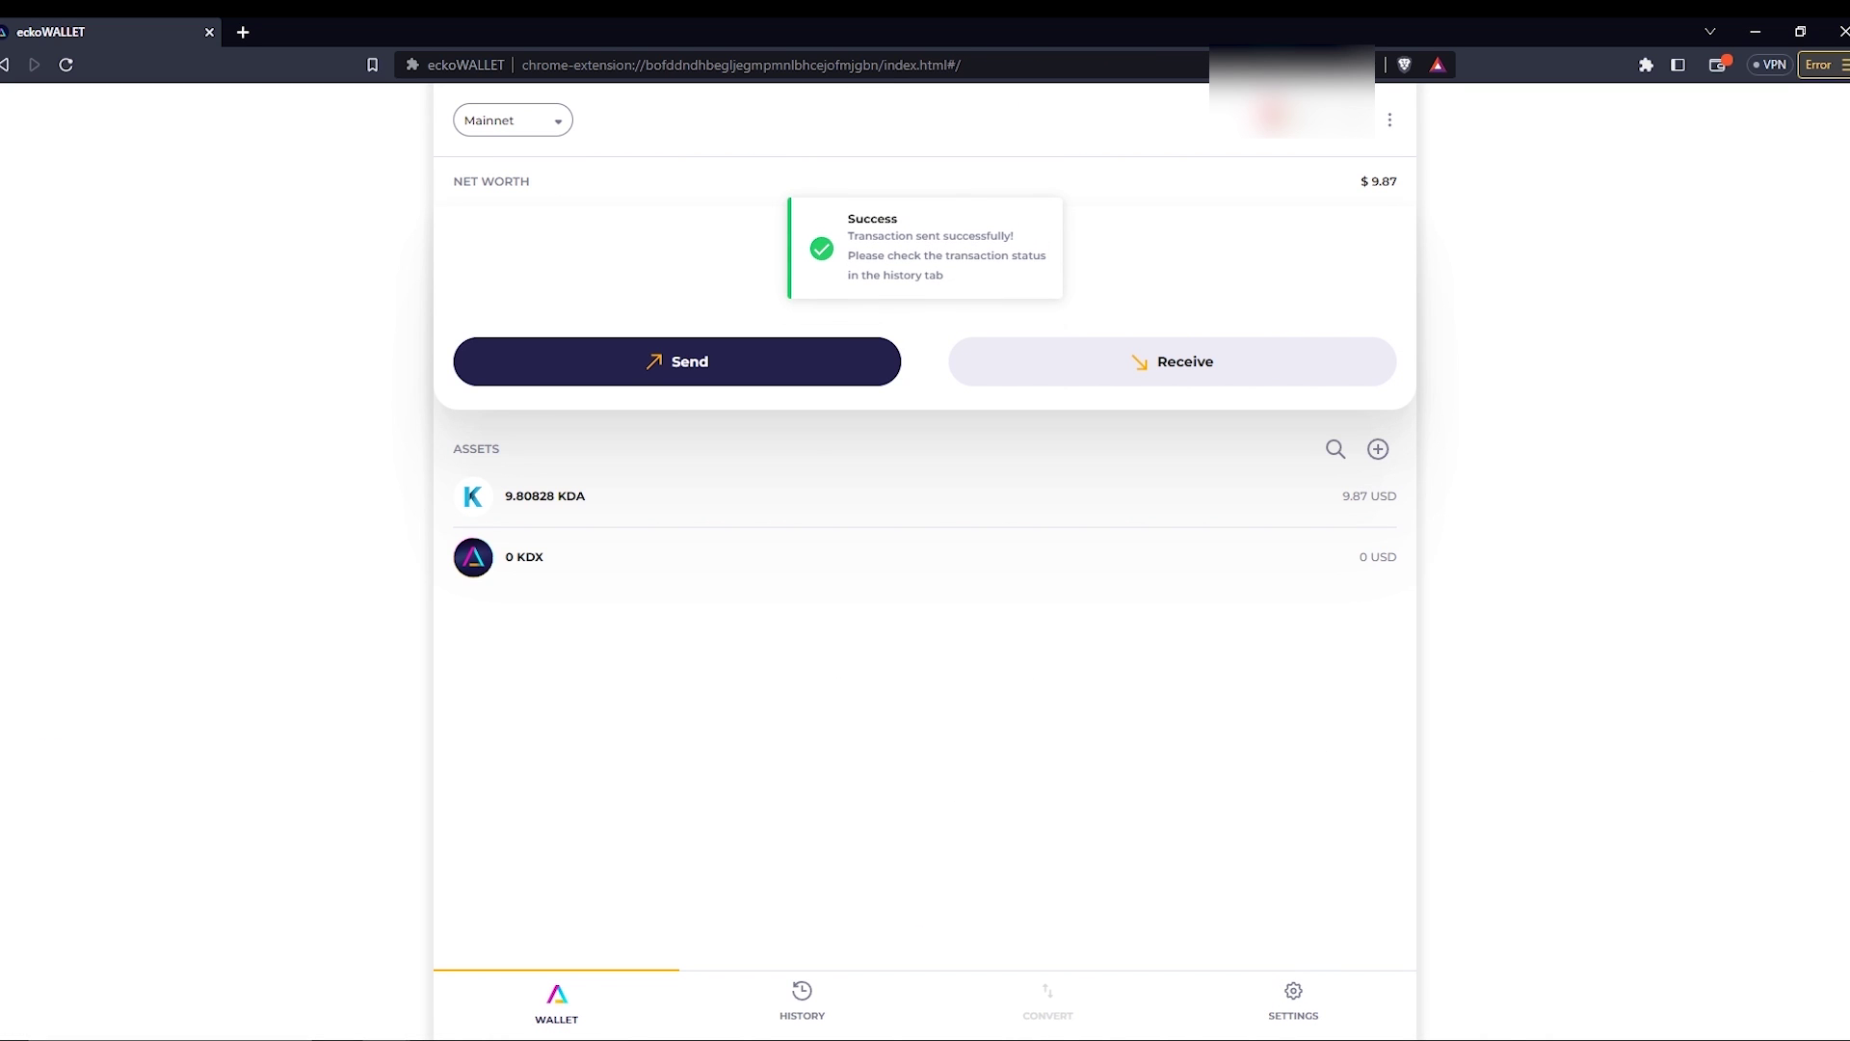
Review the -4.0 KDA entry in History, then check the Chain 0 and Chain 2 split.
click(802, 997)
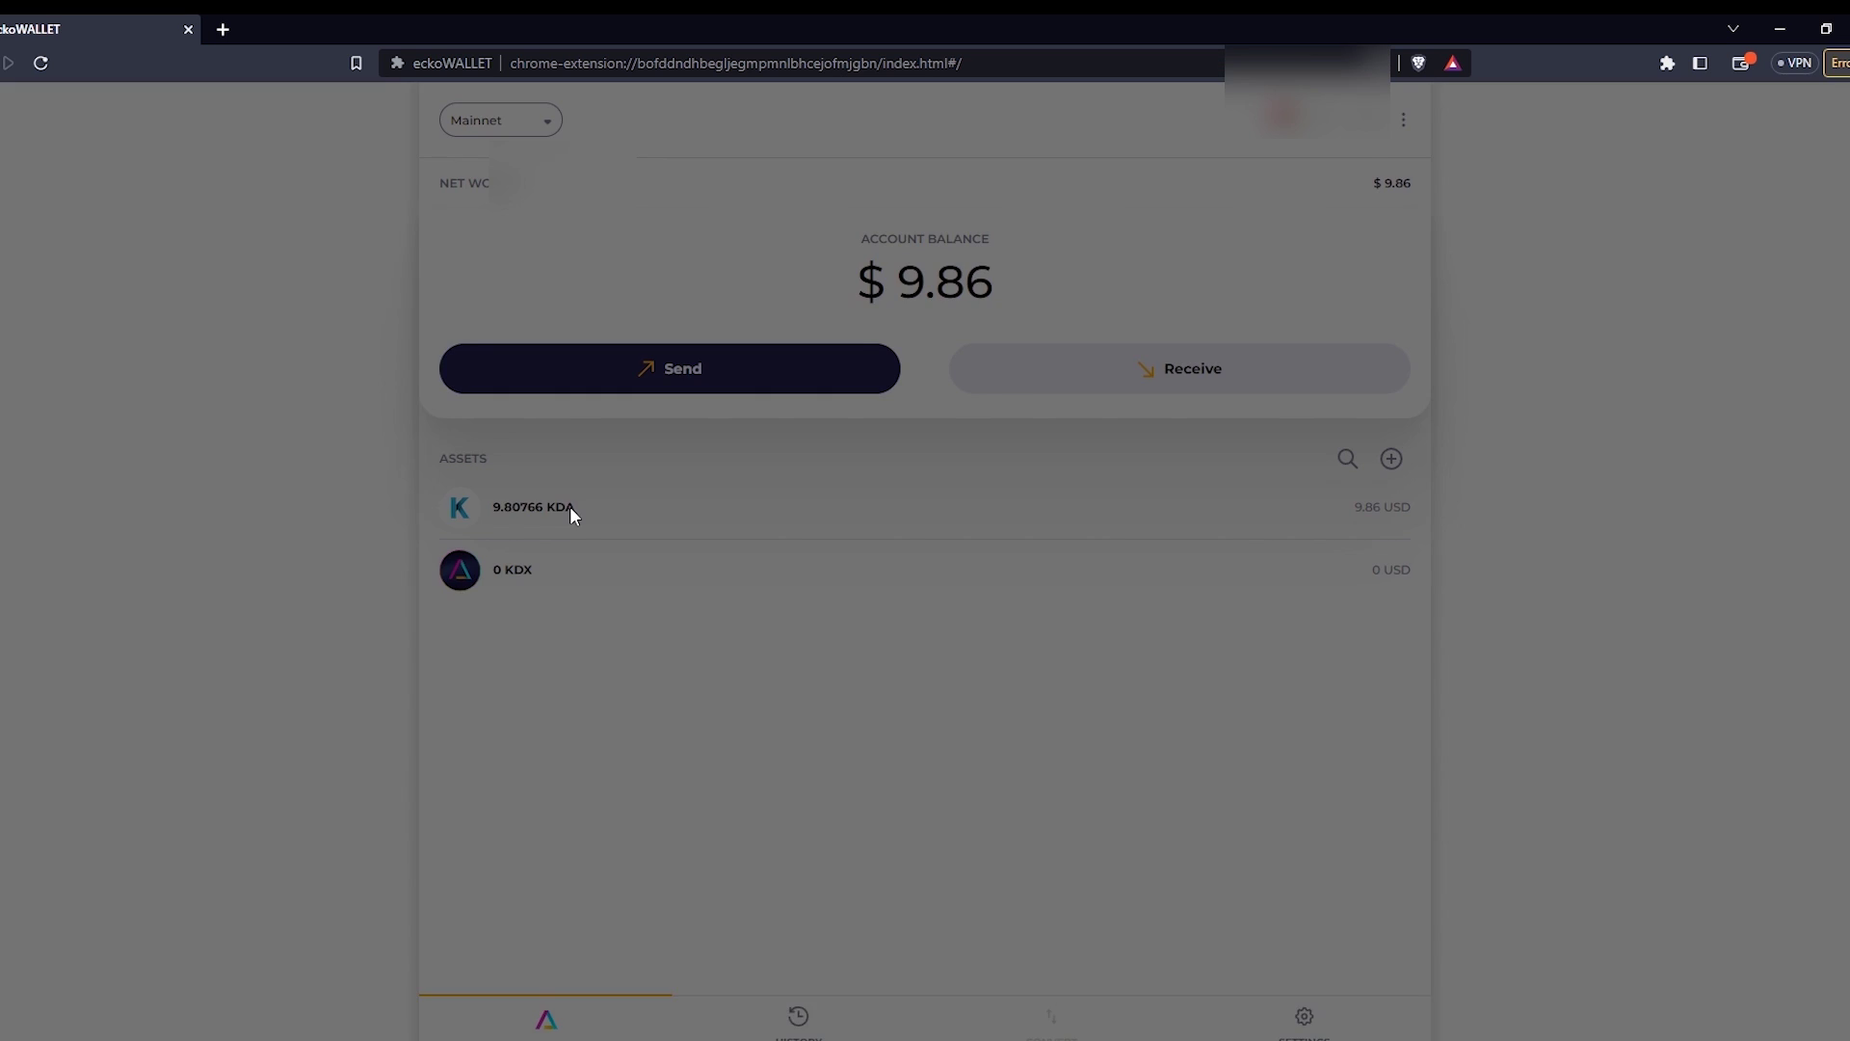
click(571, 509)
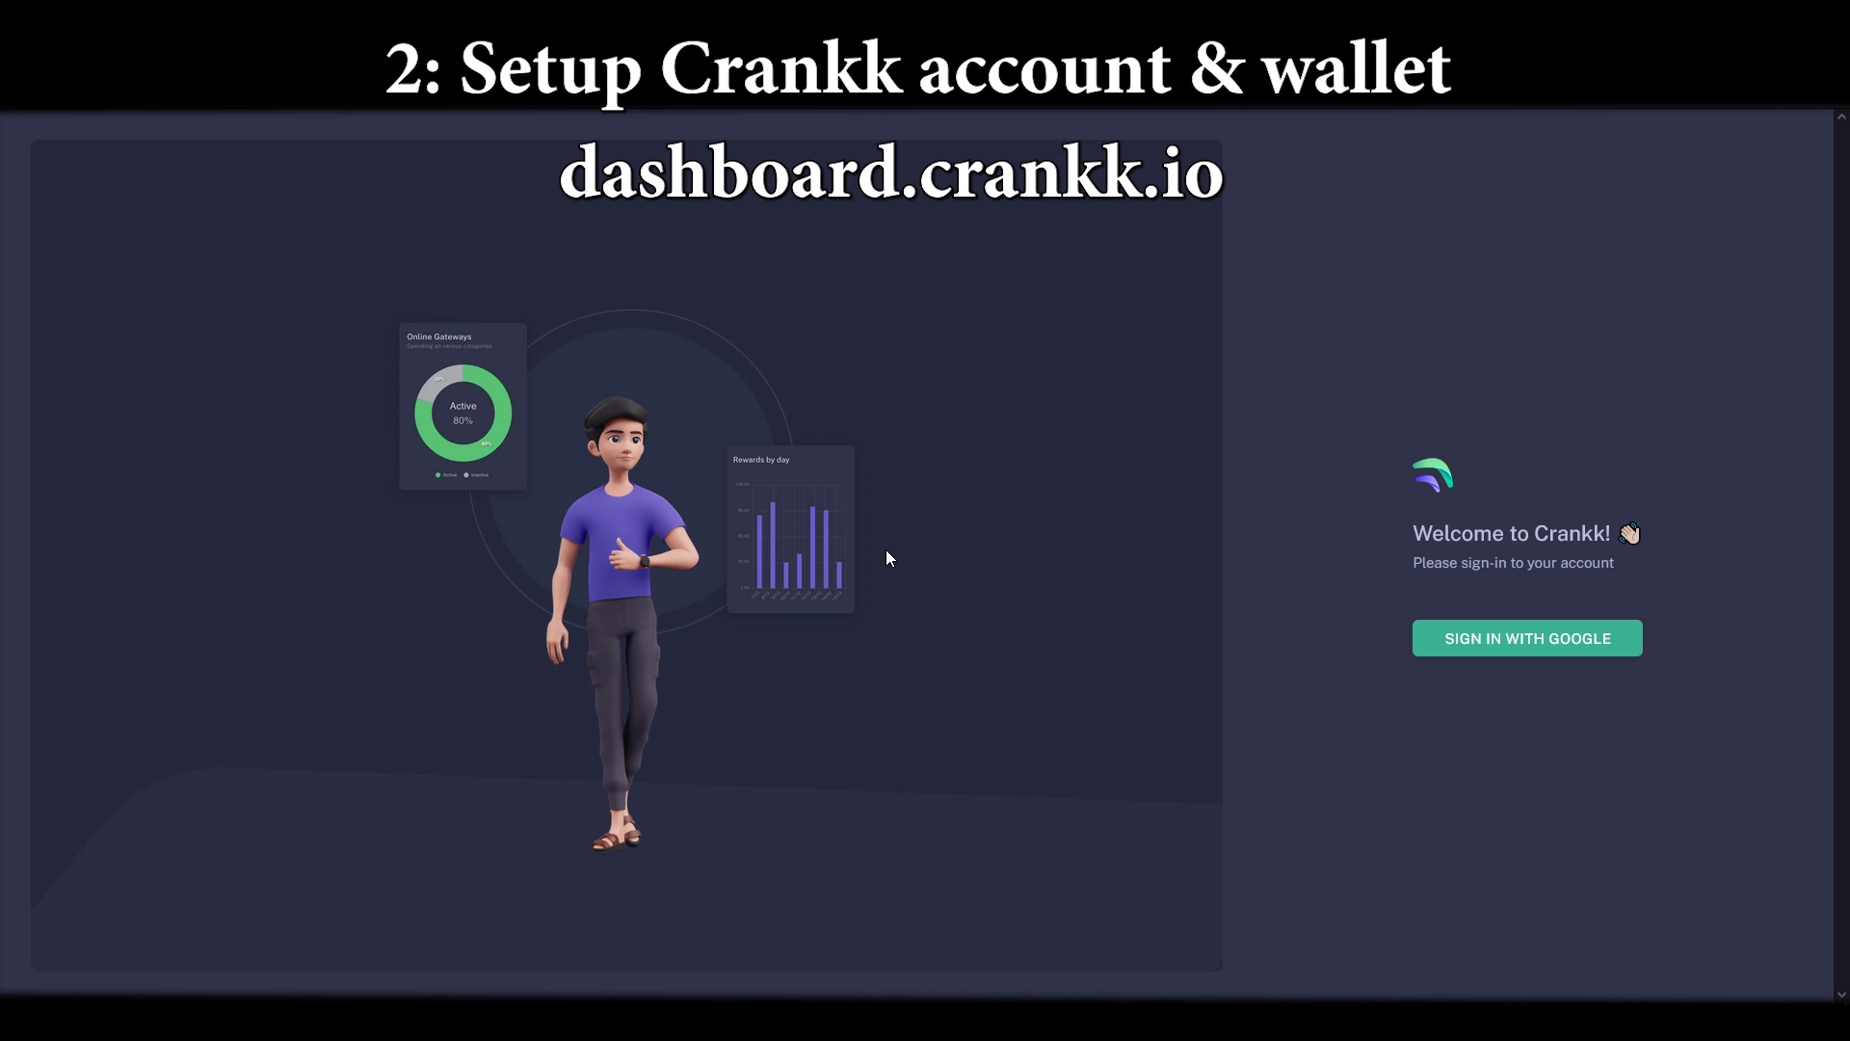
Sign in to Crankk with Google and set up the Crankk wallet password.
click(1463, 639)
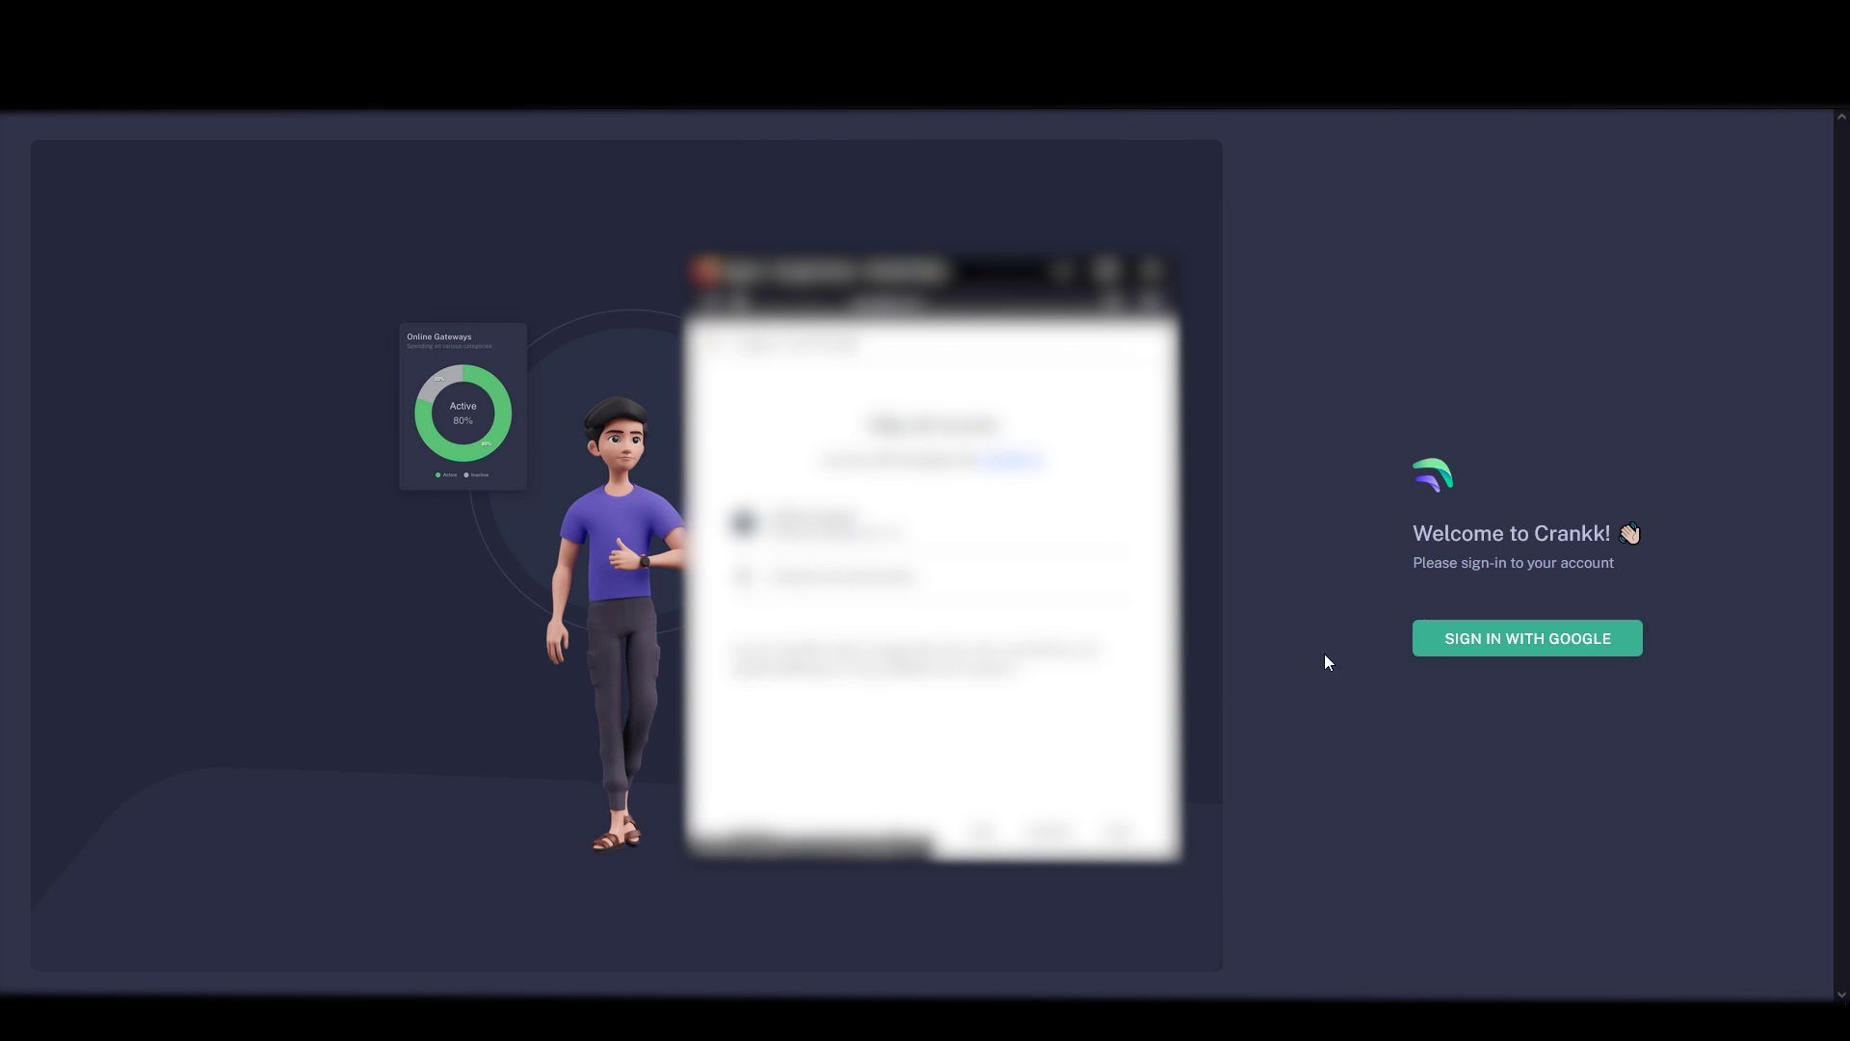
click(1015, 634)
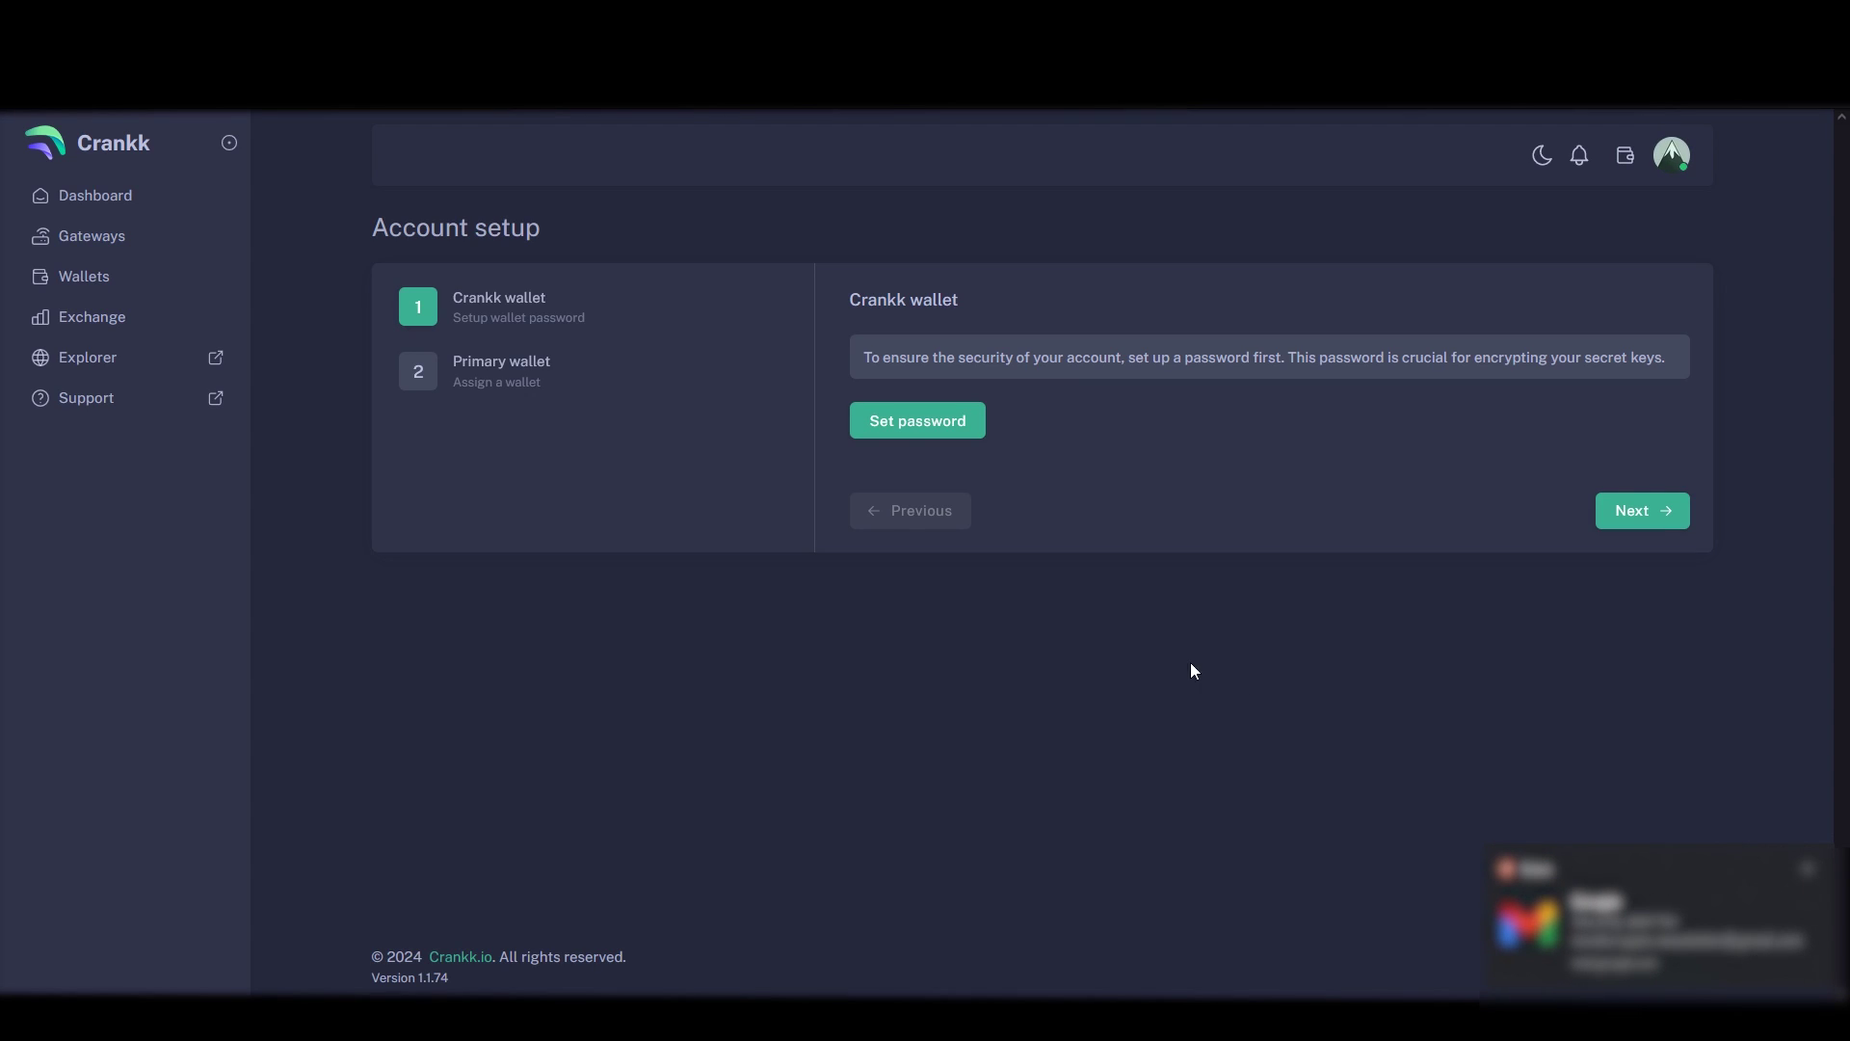
click(917, 420)
click(987, 655)
click(847, 516)
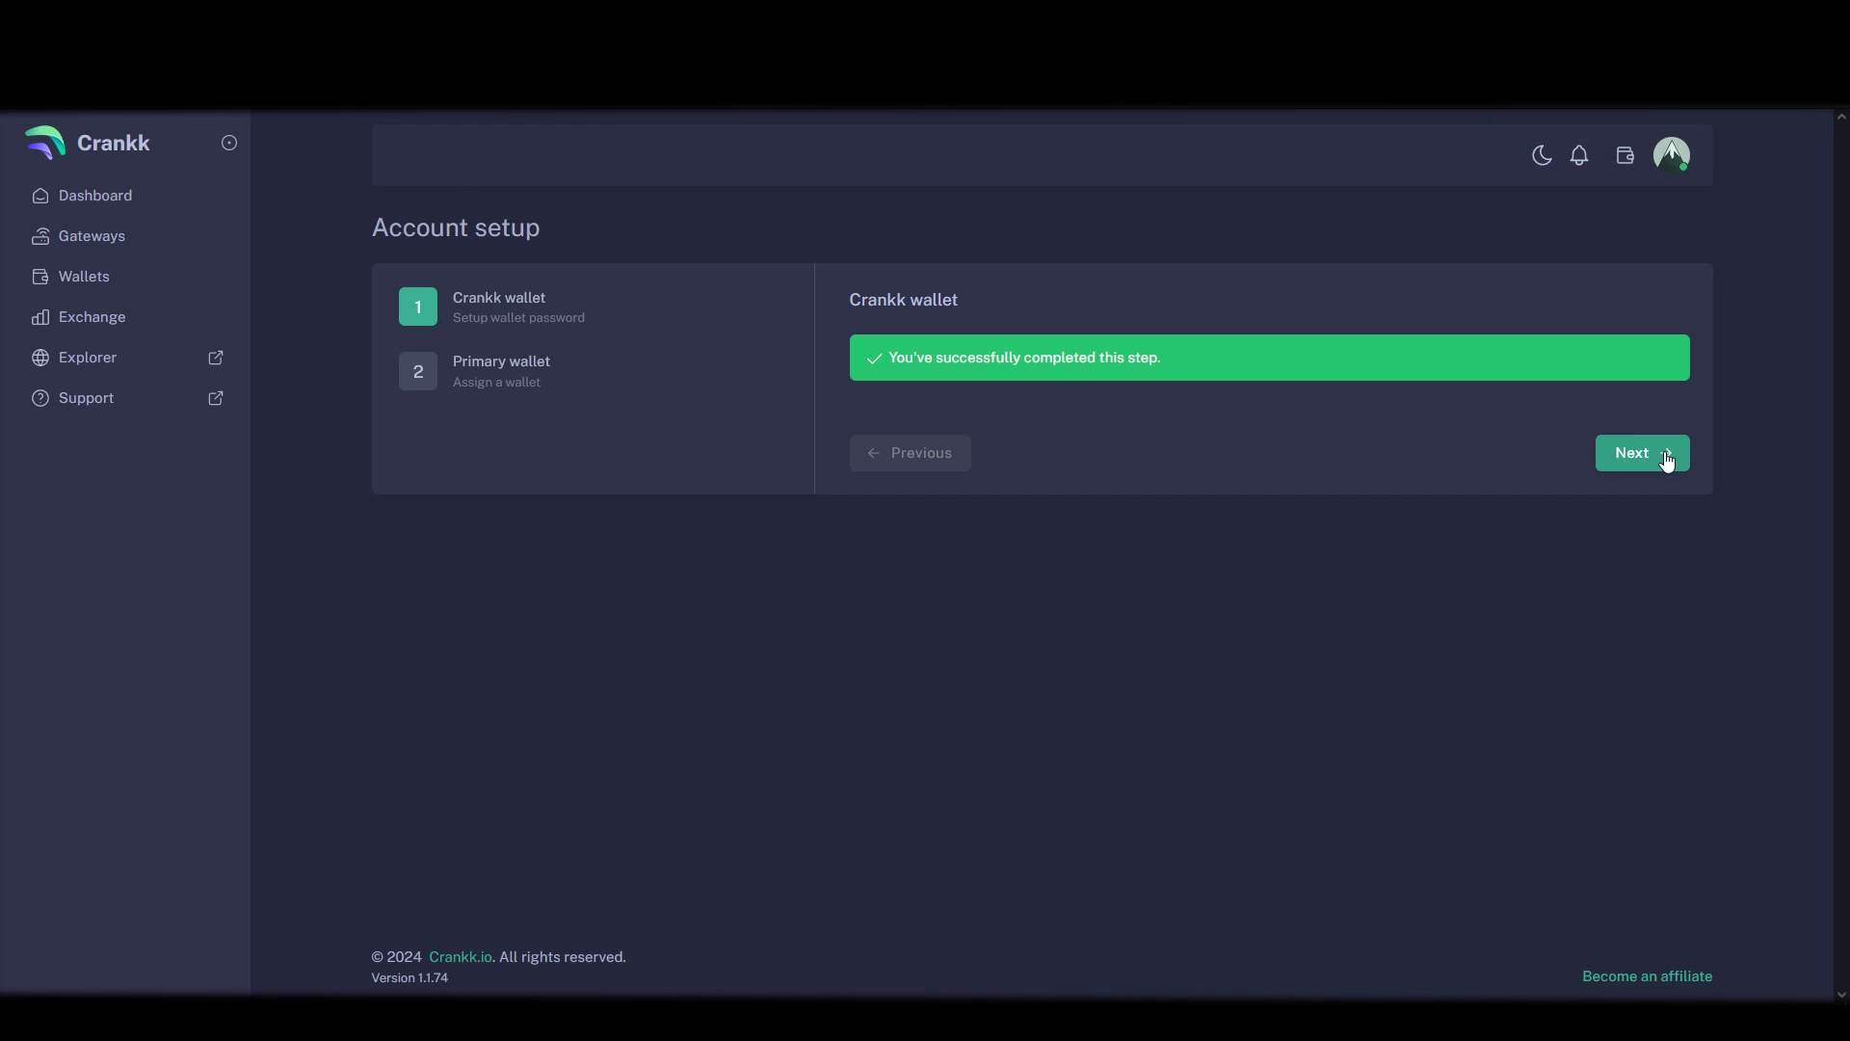
Advance to the Primary wallet step and open the Set Primary wallet dialog.
click(1659, 454)
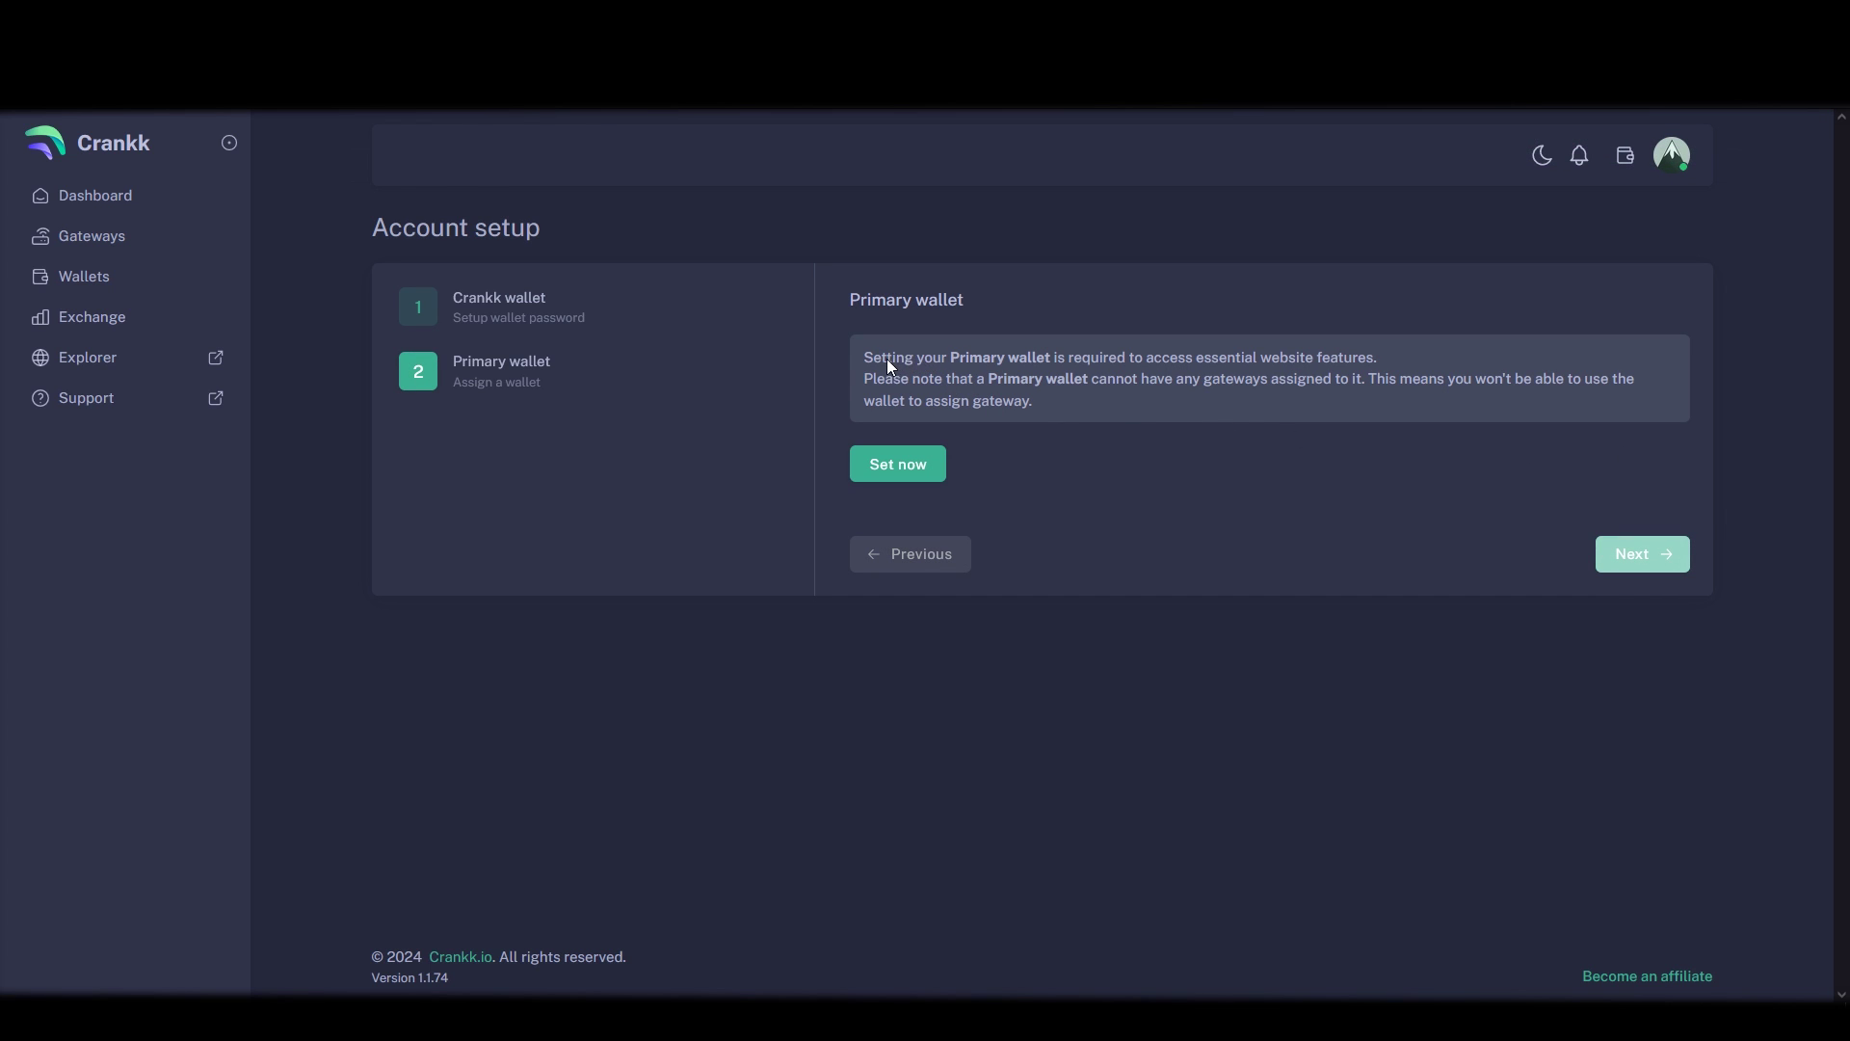
drag(869, 378, 1361, 384)
click(1110, 387)
click(922, 475)
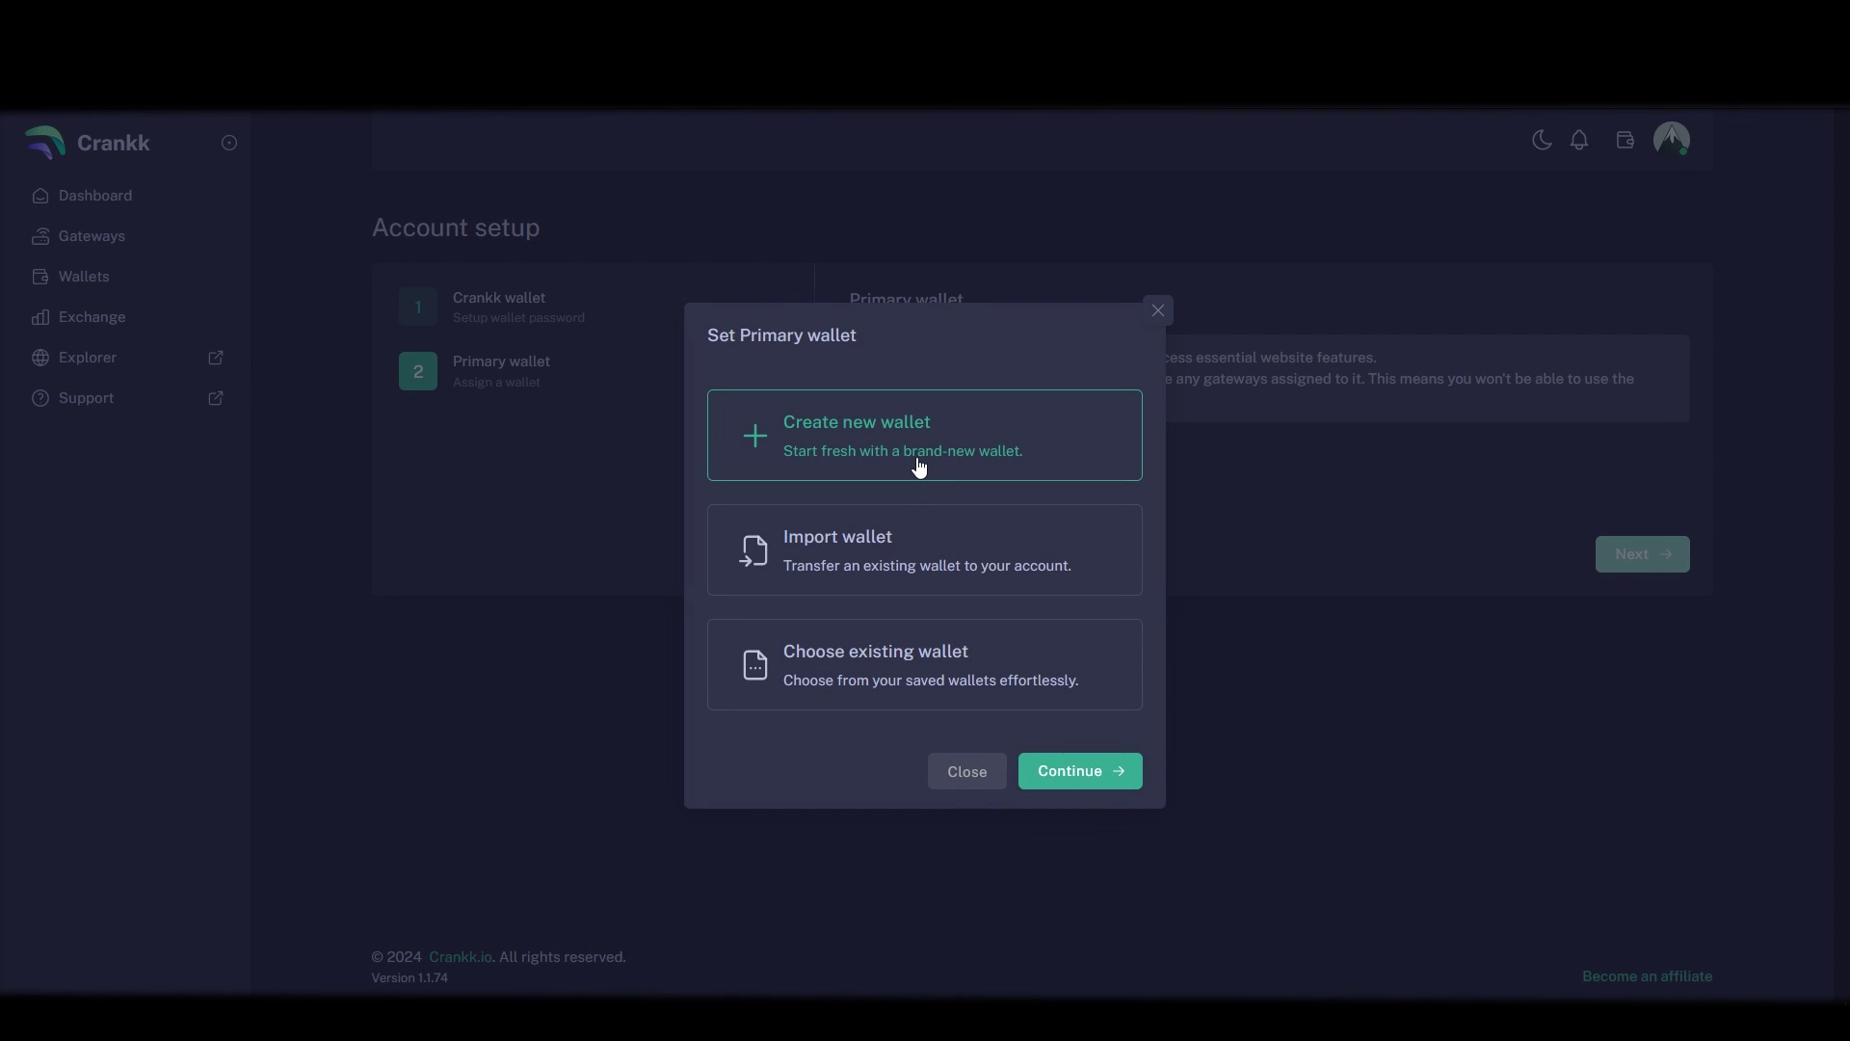
Generate a new wallet and copy its secret key as a backup.
click(1087, 776)
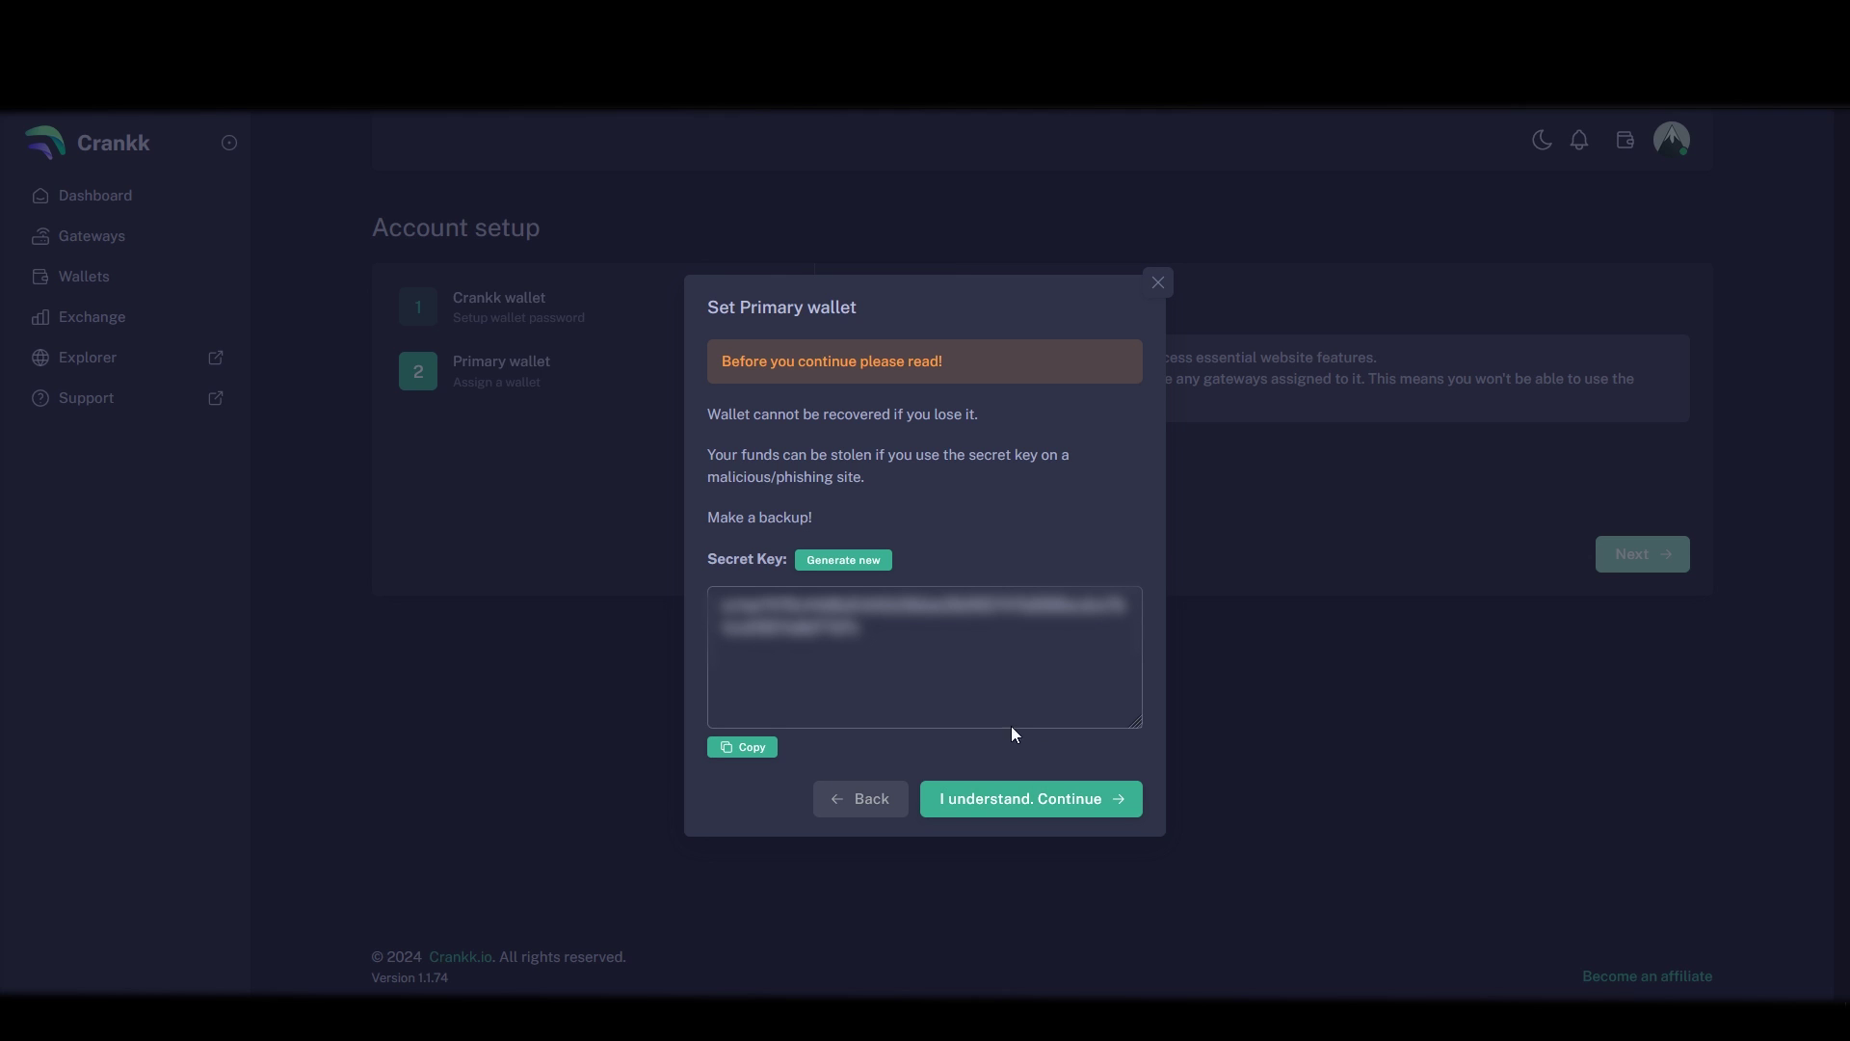
click(830, 636)
drag(897, 631, 721, 602)
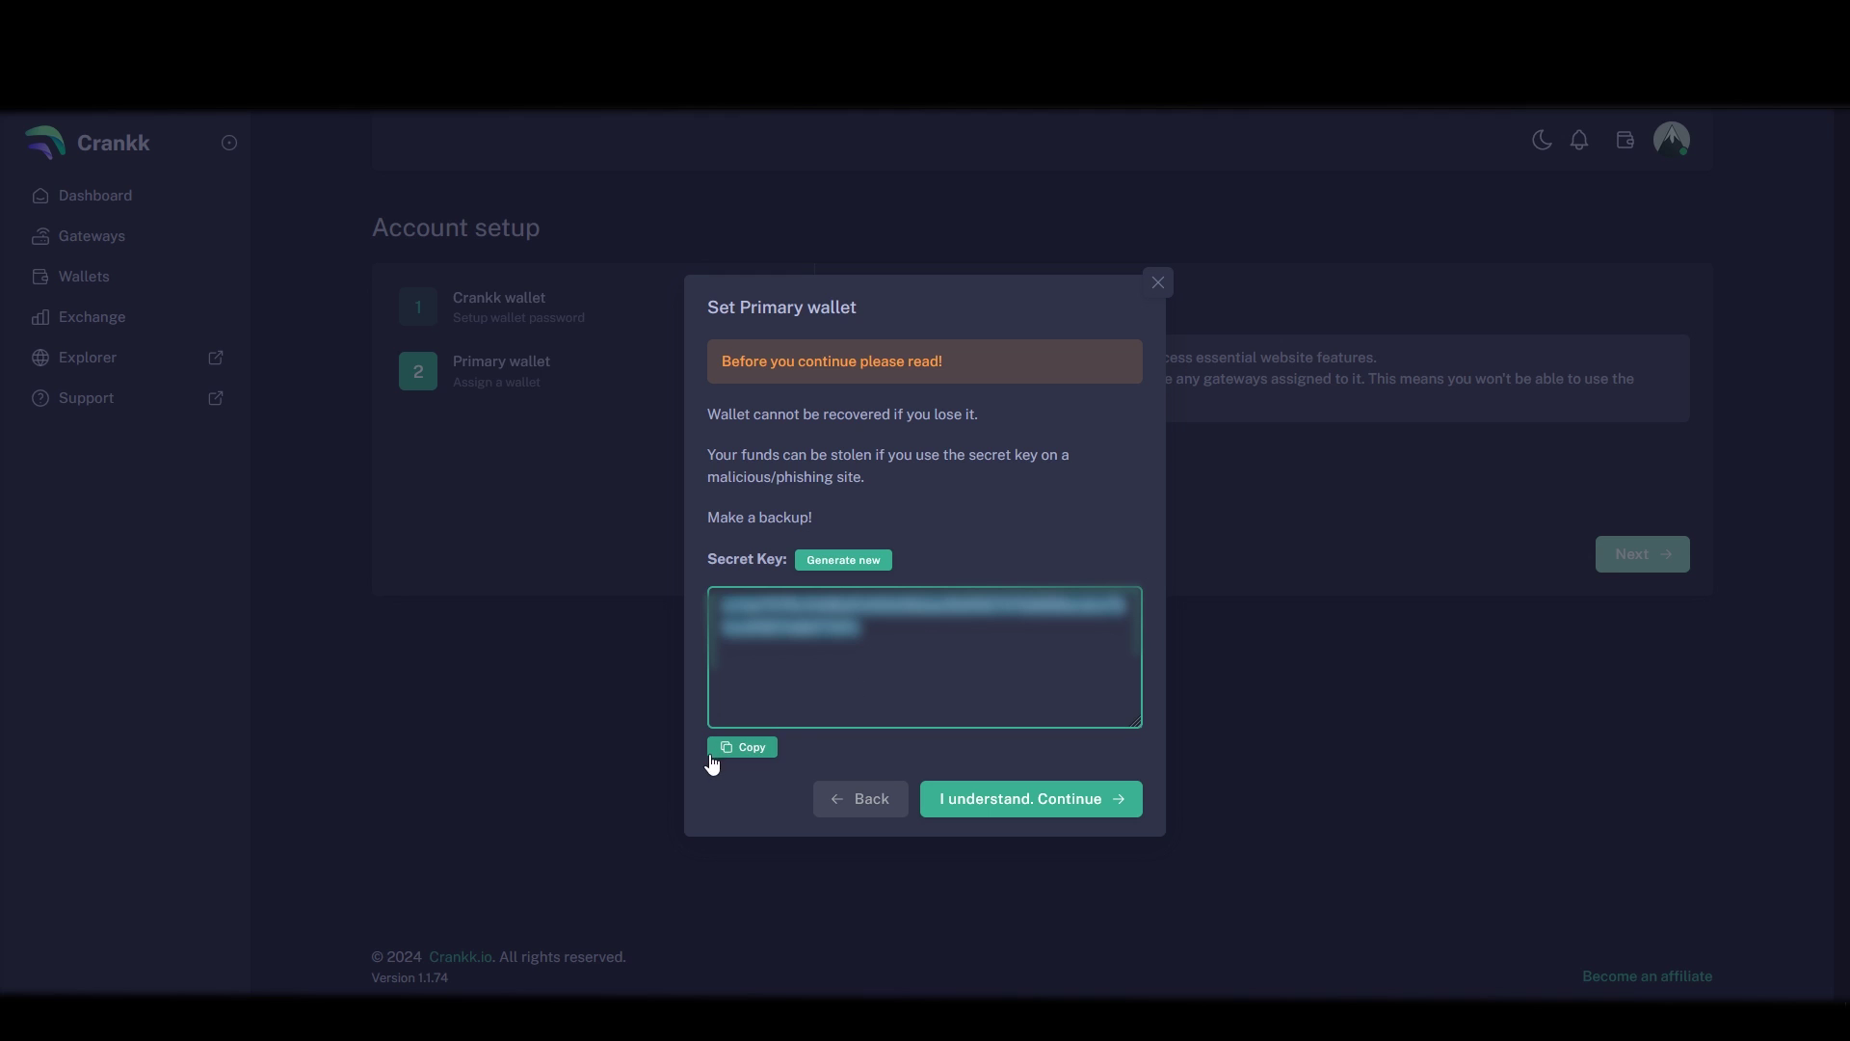
click(755, 750)
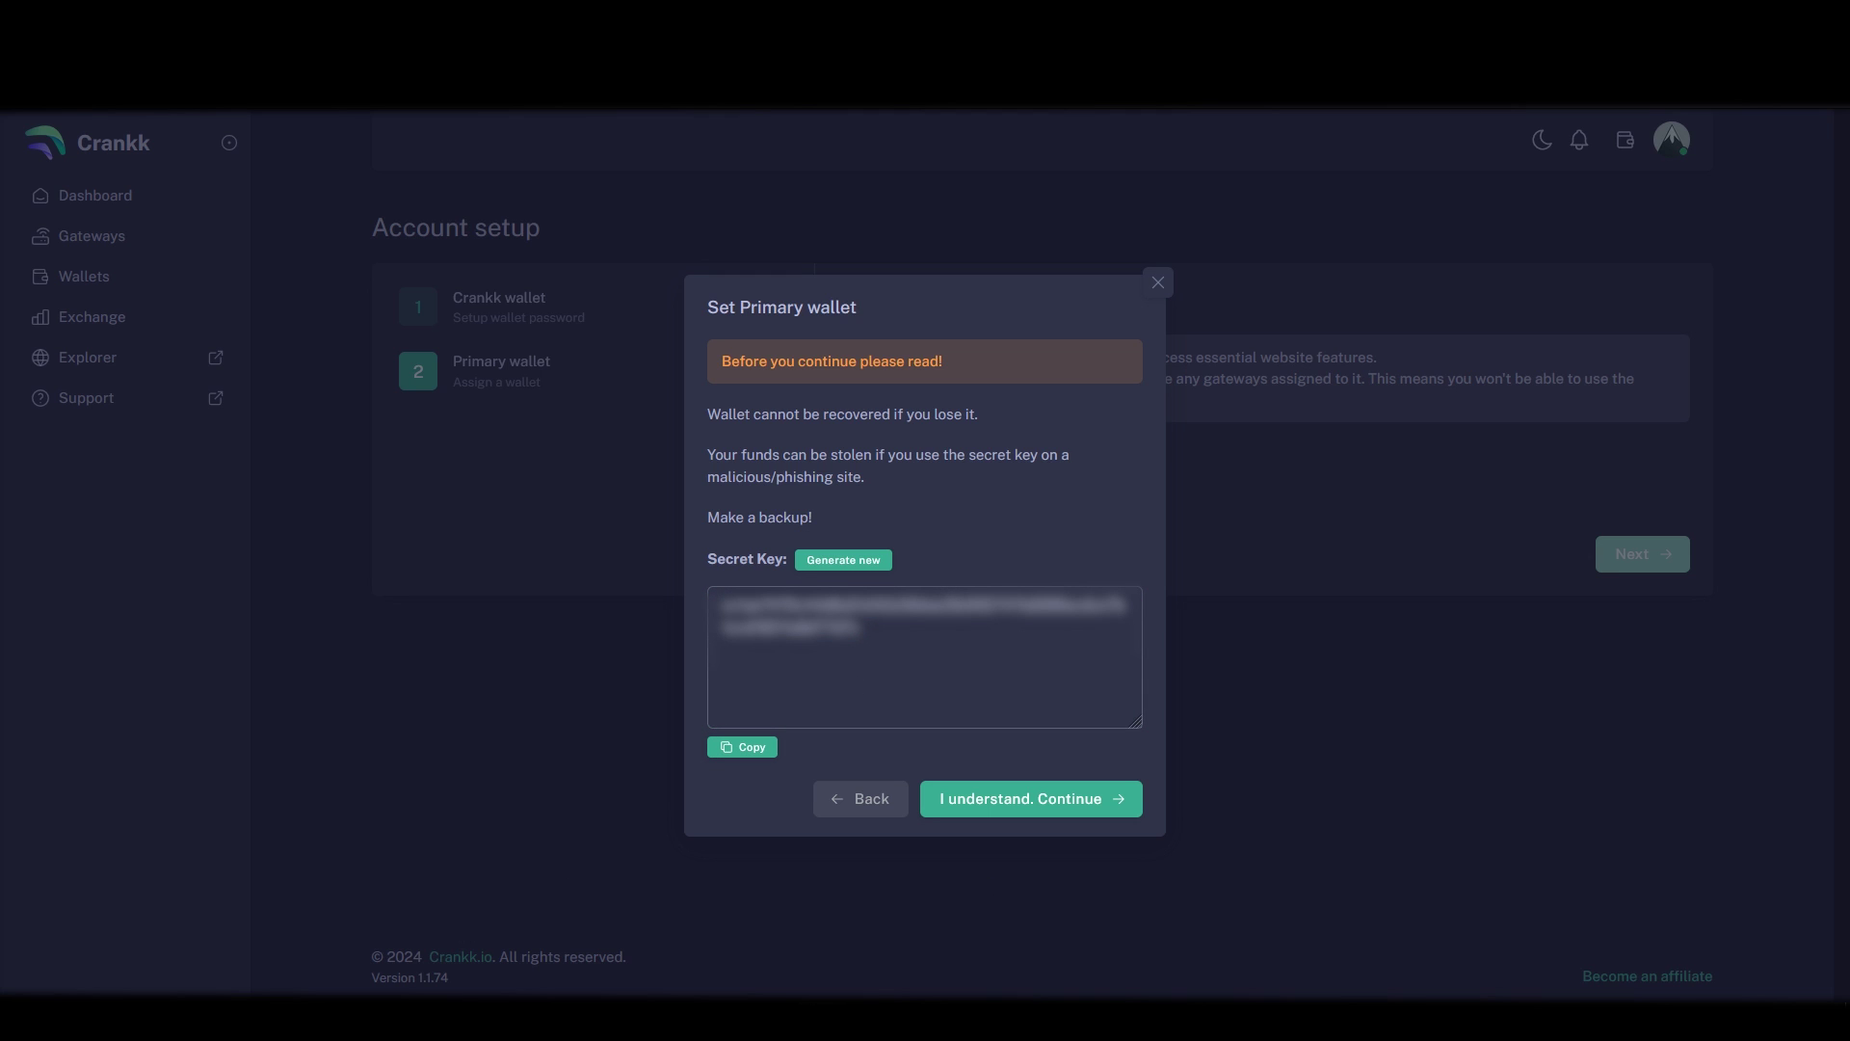
Paste the secret key back, alias it 'nordic test primary' and create the primary wallet.
click(1030, 798)
click(813, 442)
key(ctrl+v)
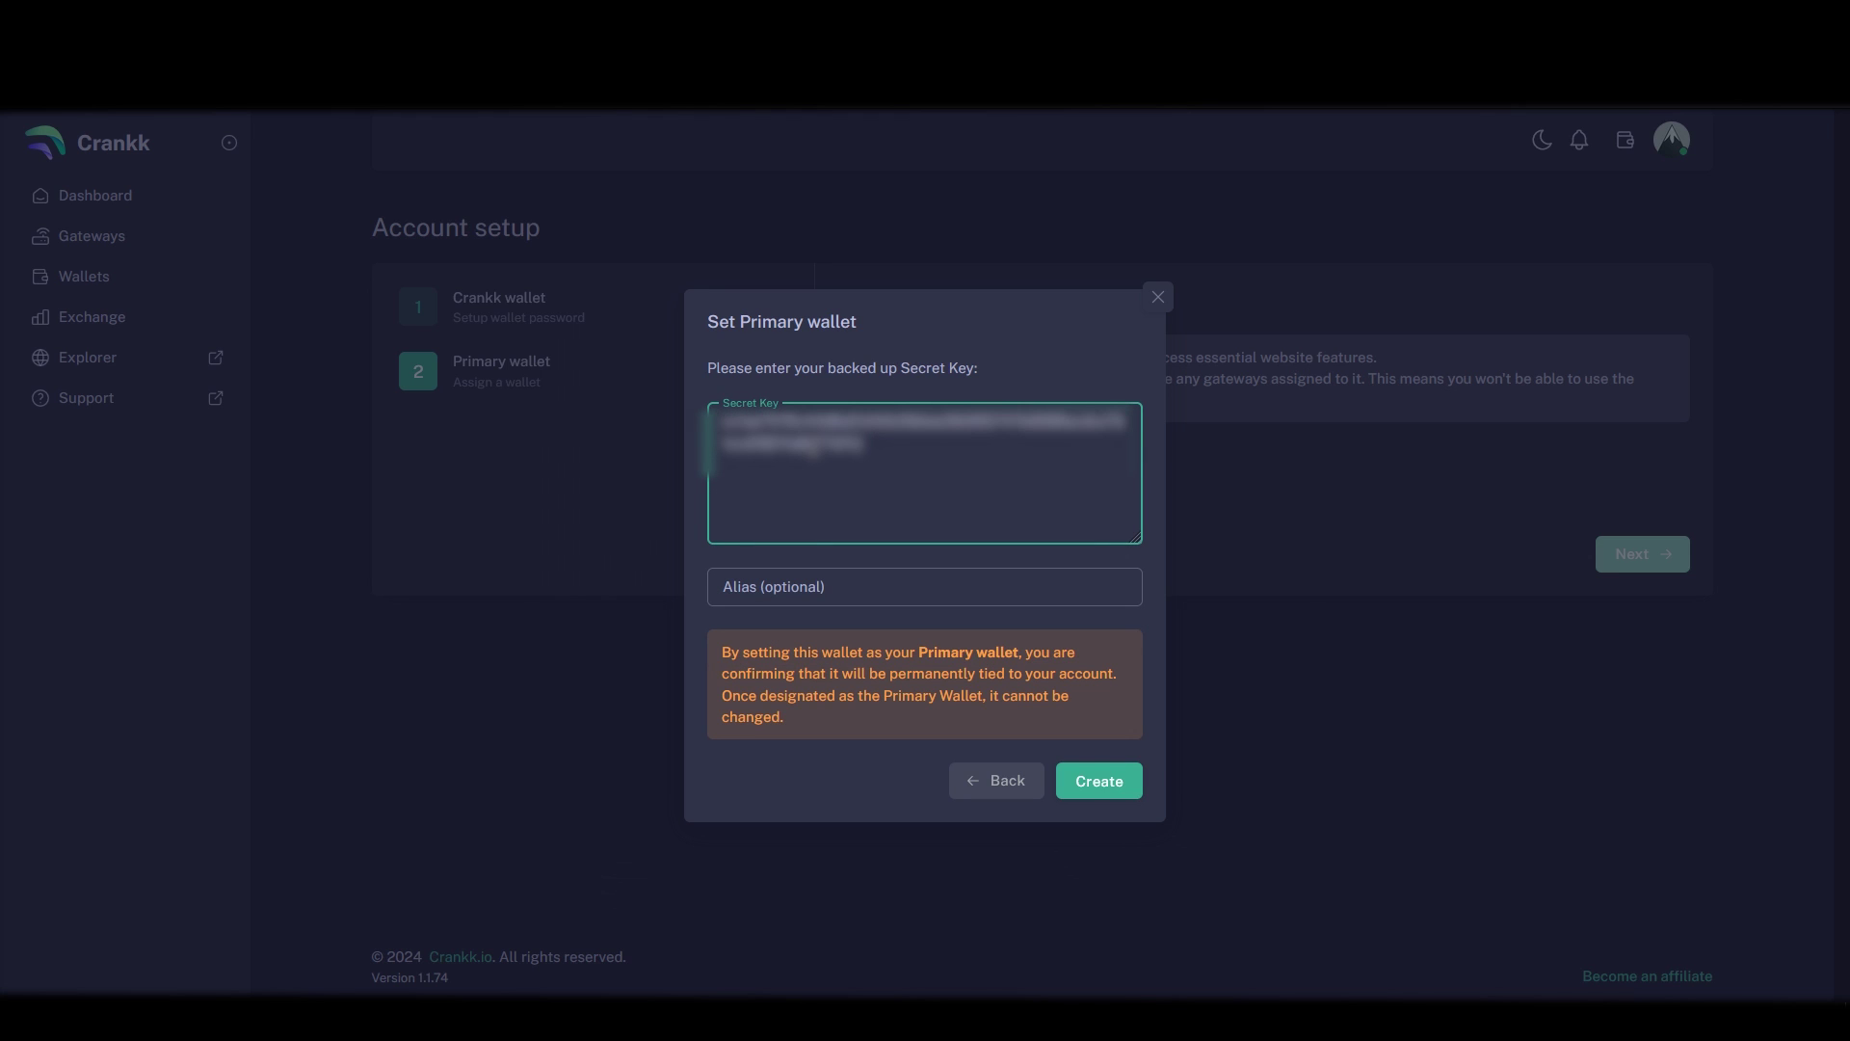
click(884, 578)
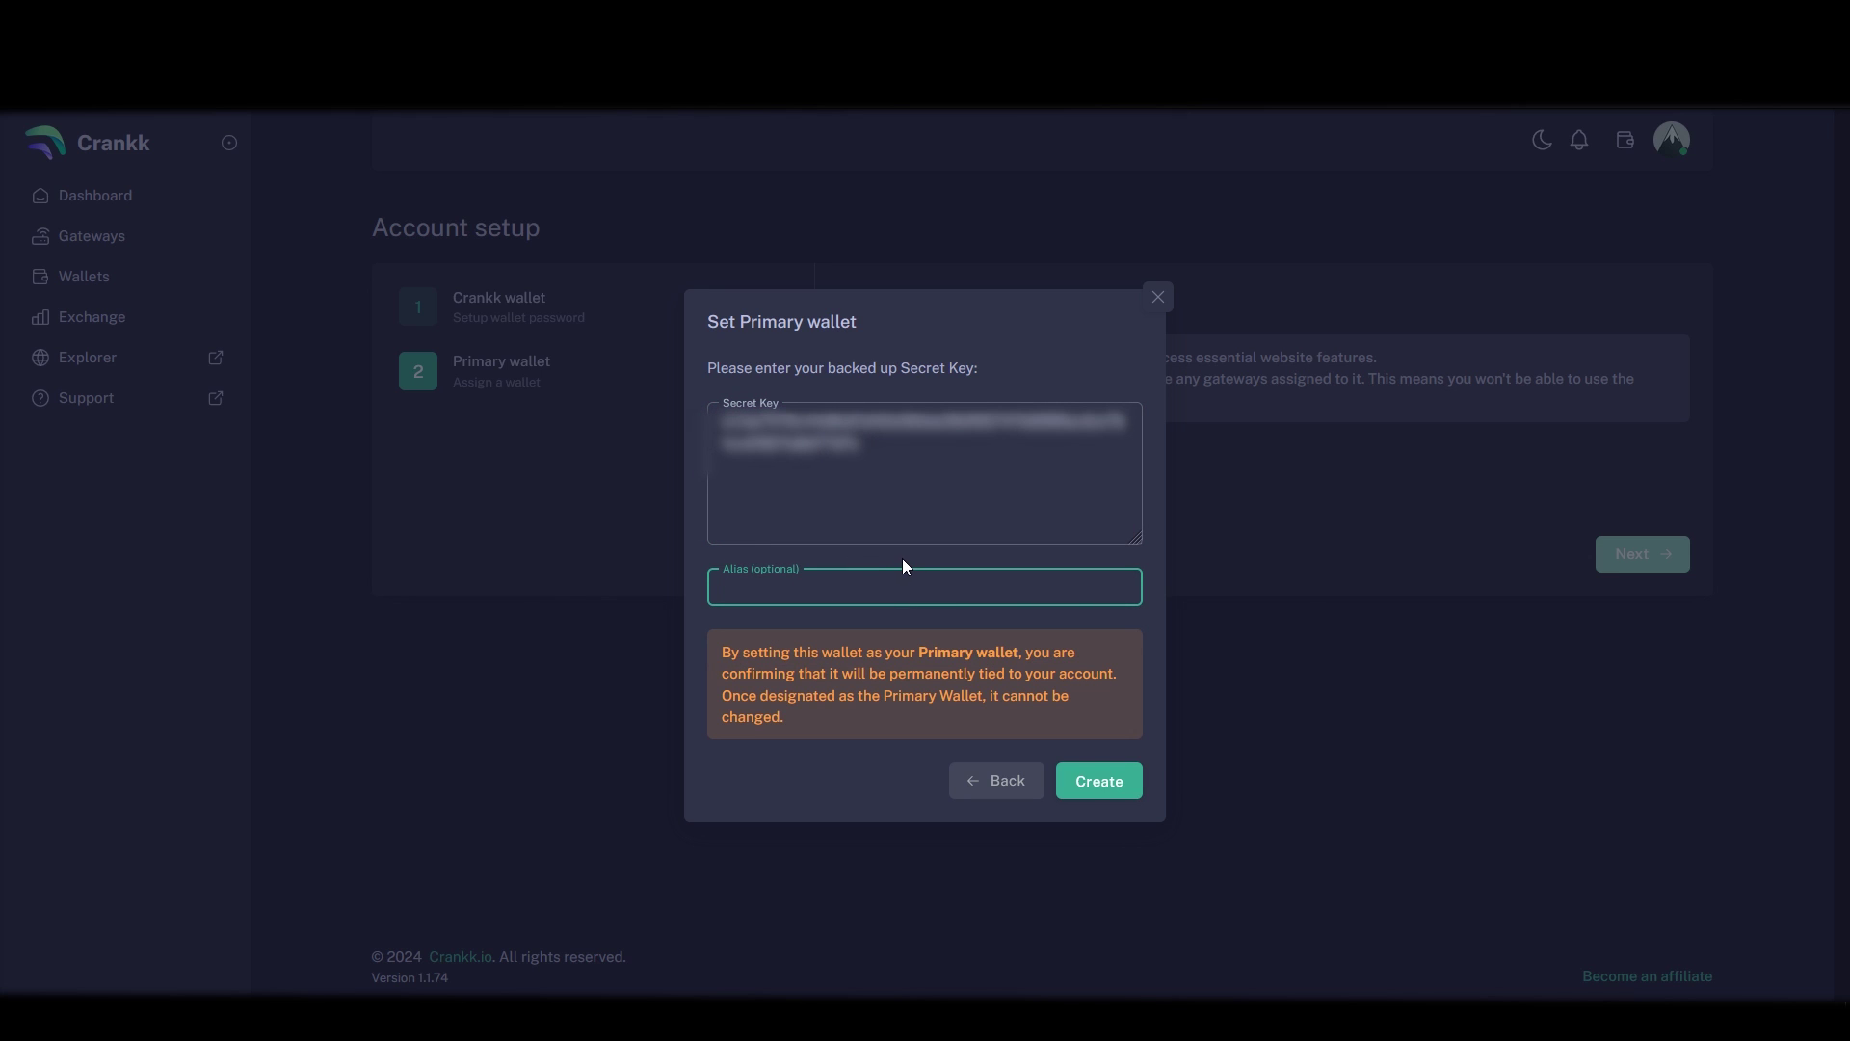
text(nordic test primary)
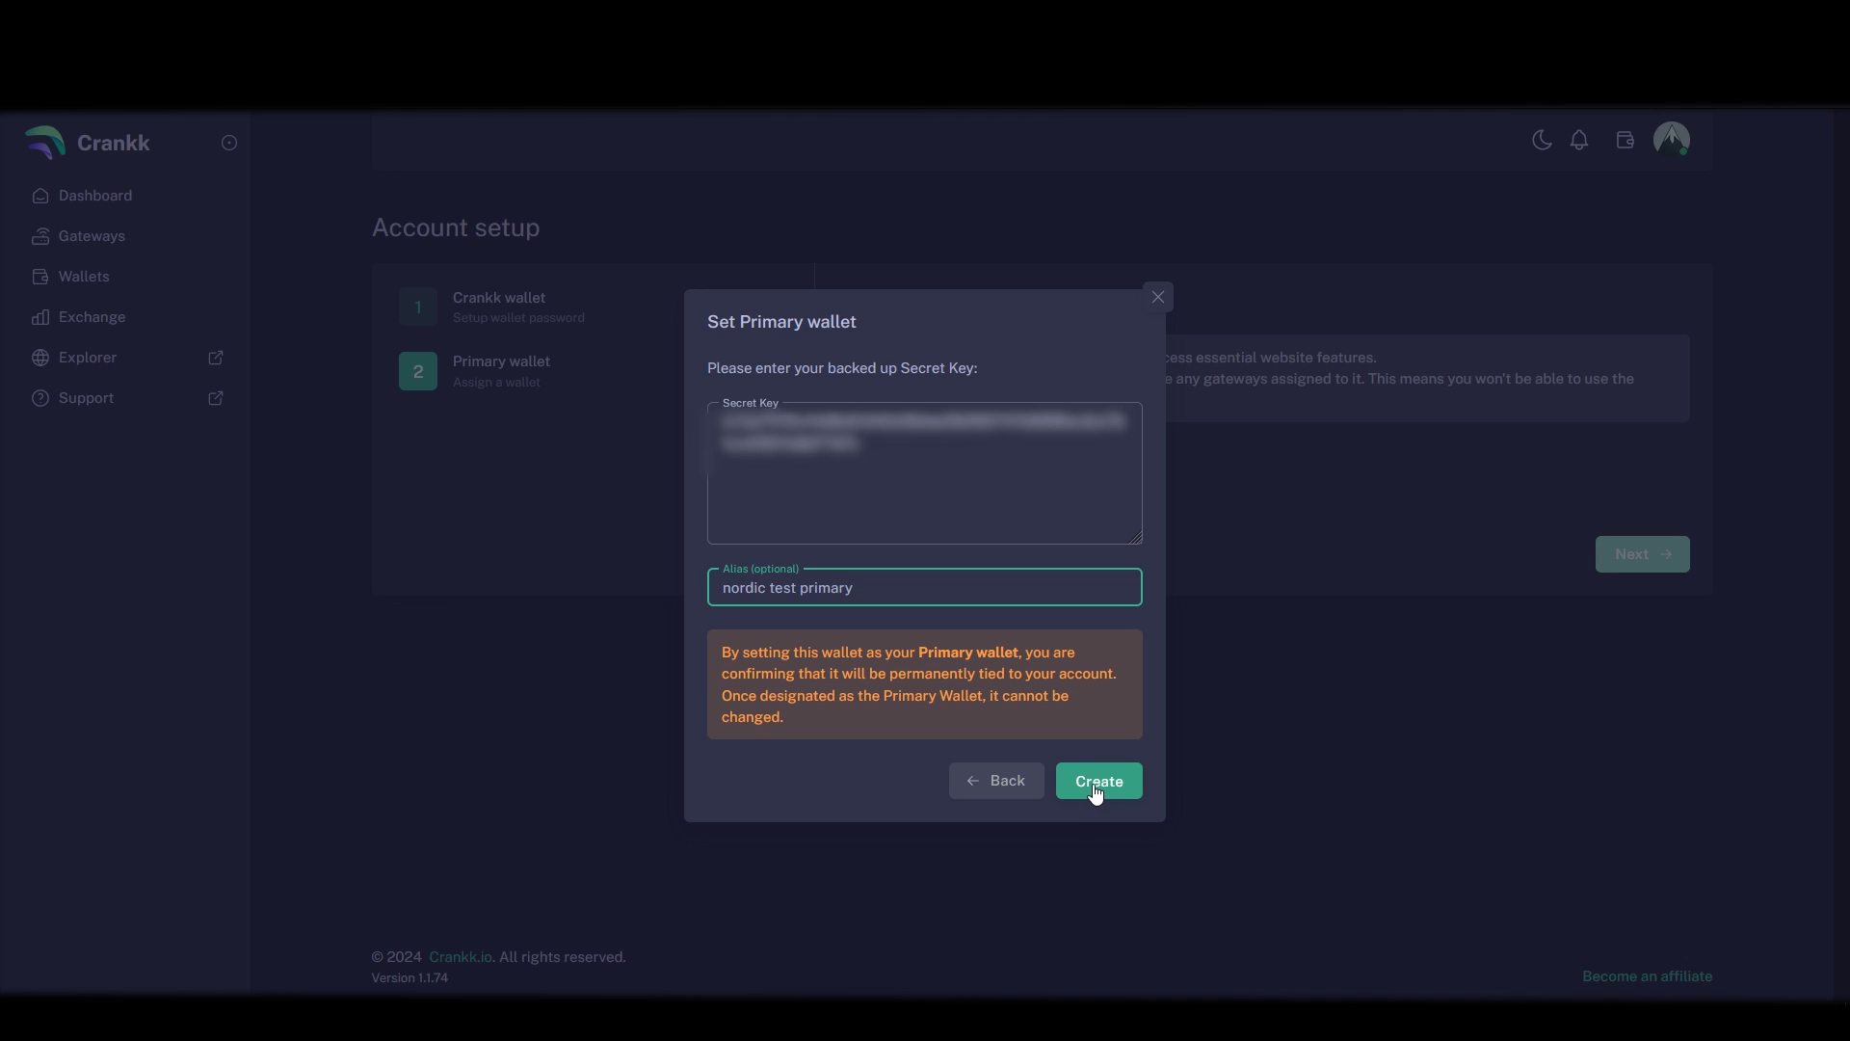
click(1097, 782)
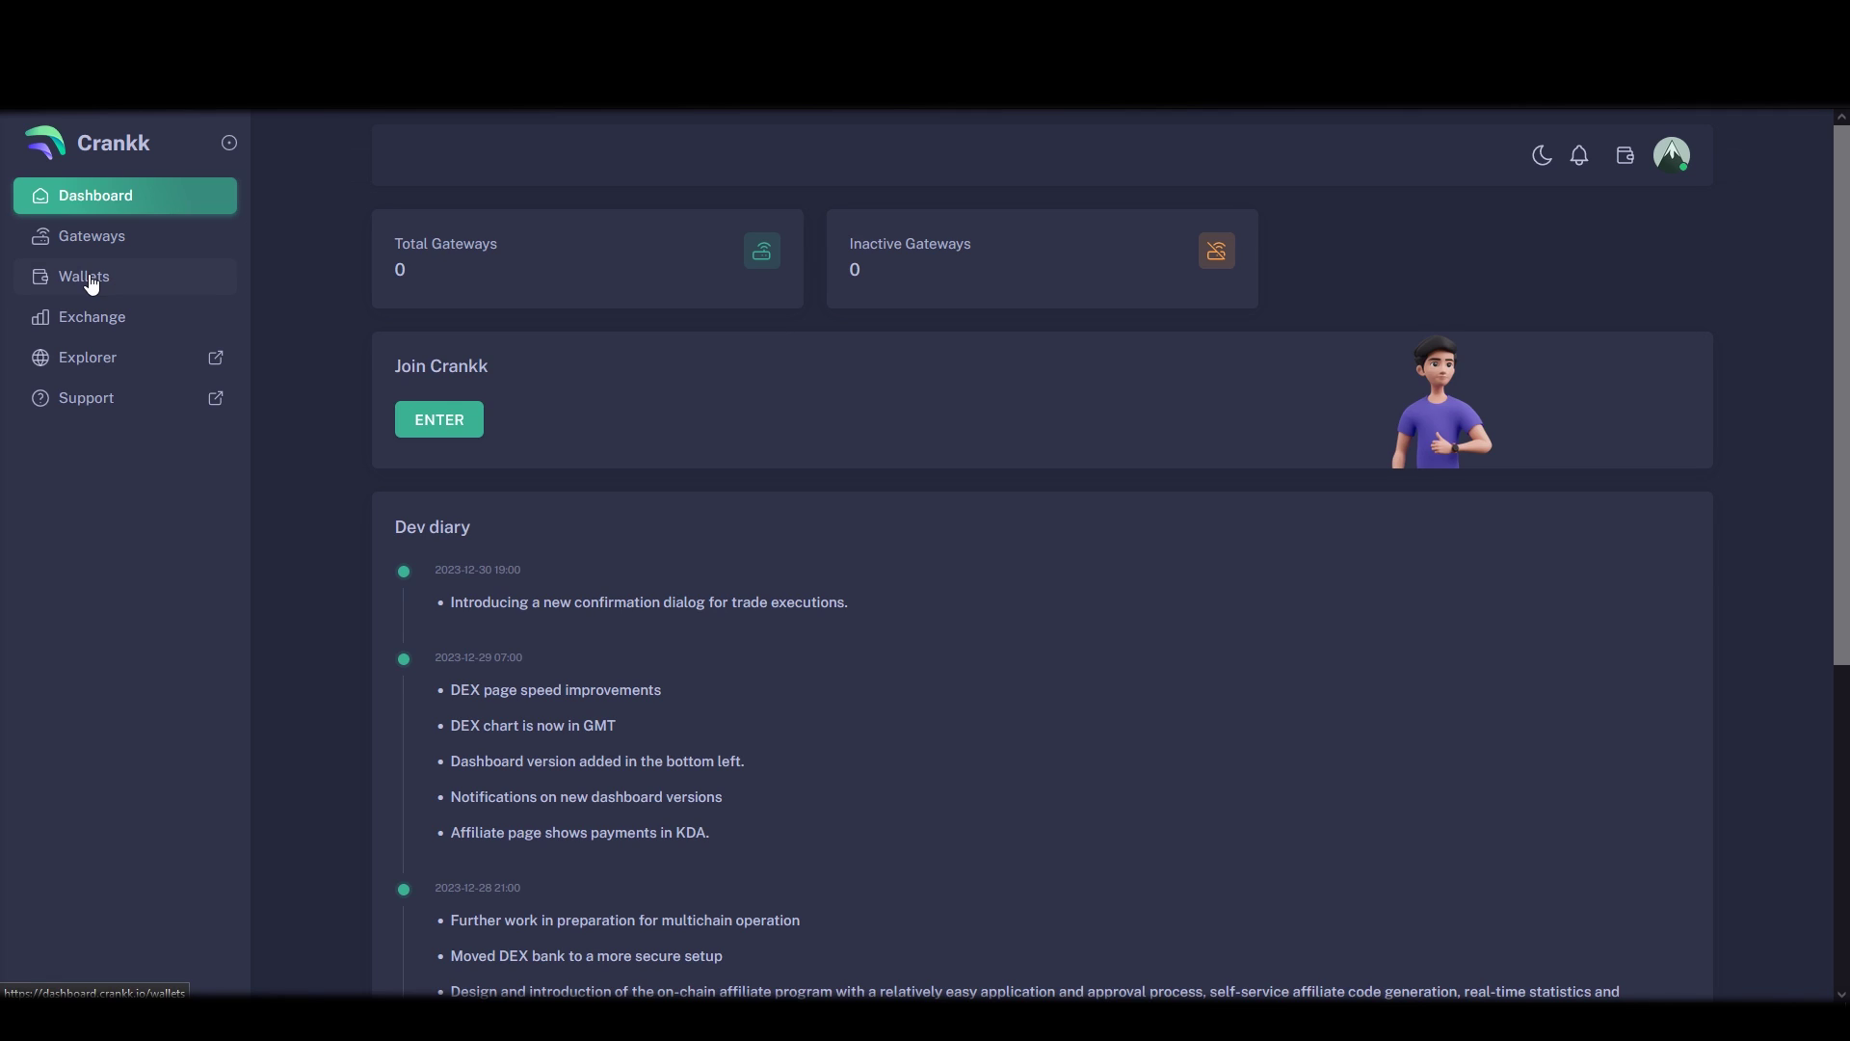
Start another new wallet, re-enter its copied secret key, and give it the alias 'Gateway 1 nordic'.
click(91, 283)
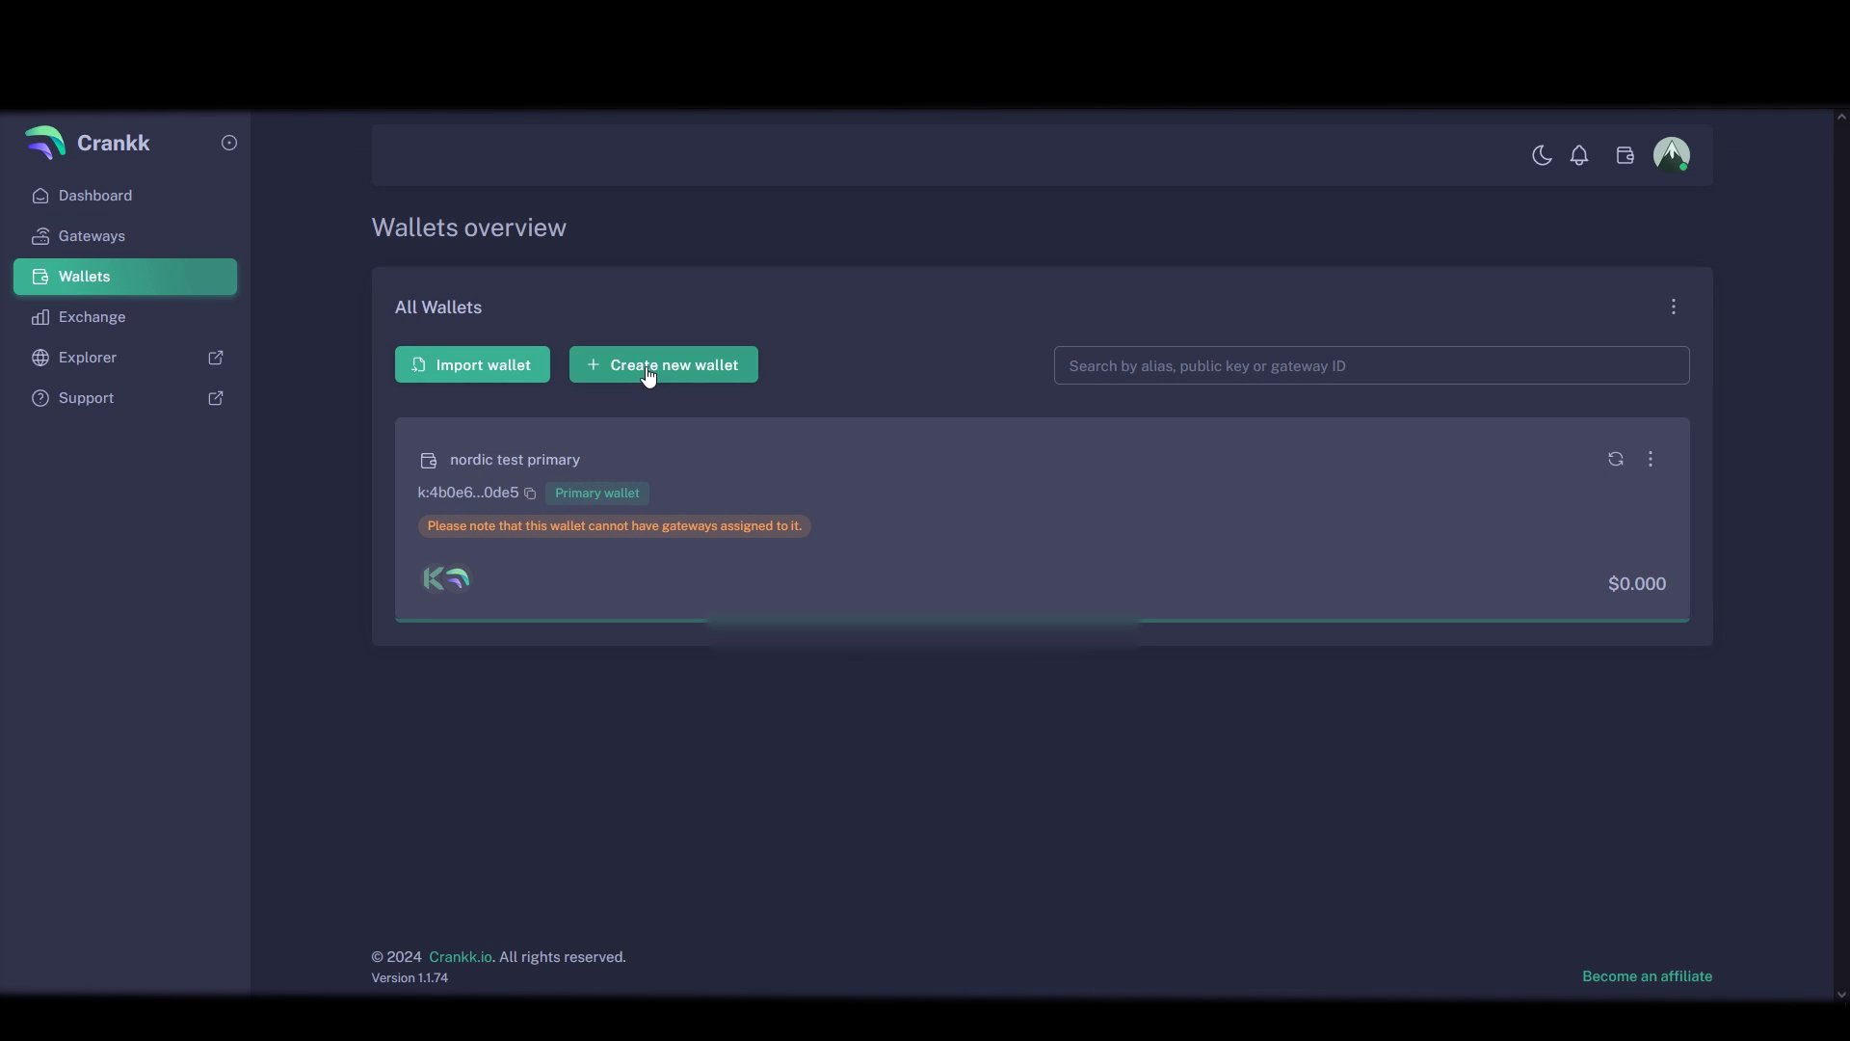
click(647, 371)
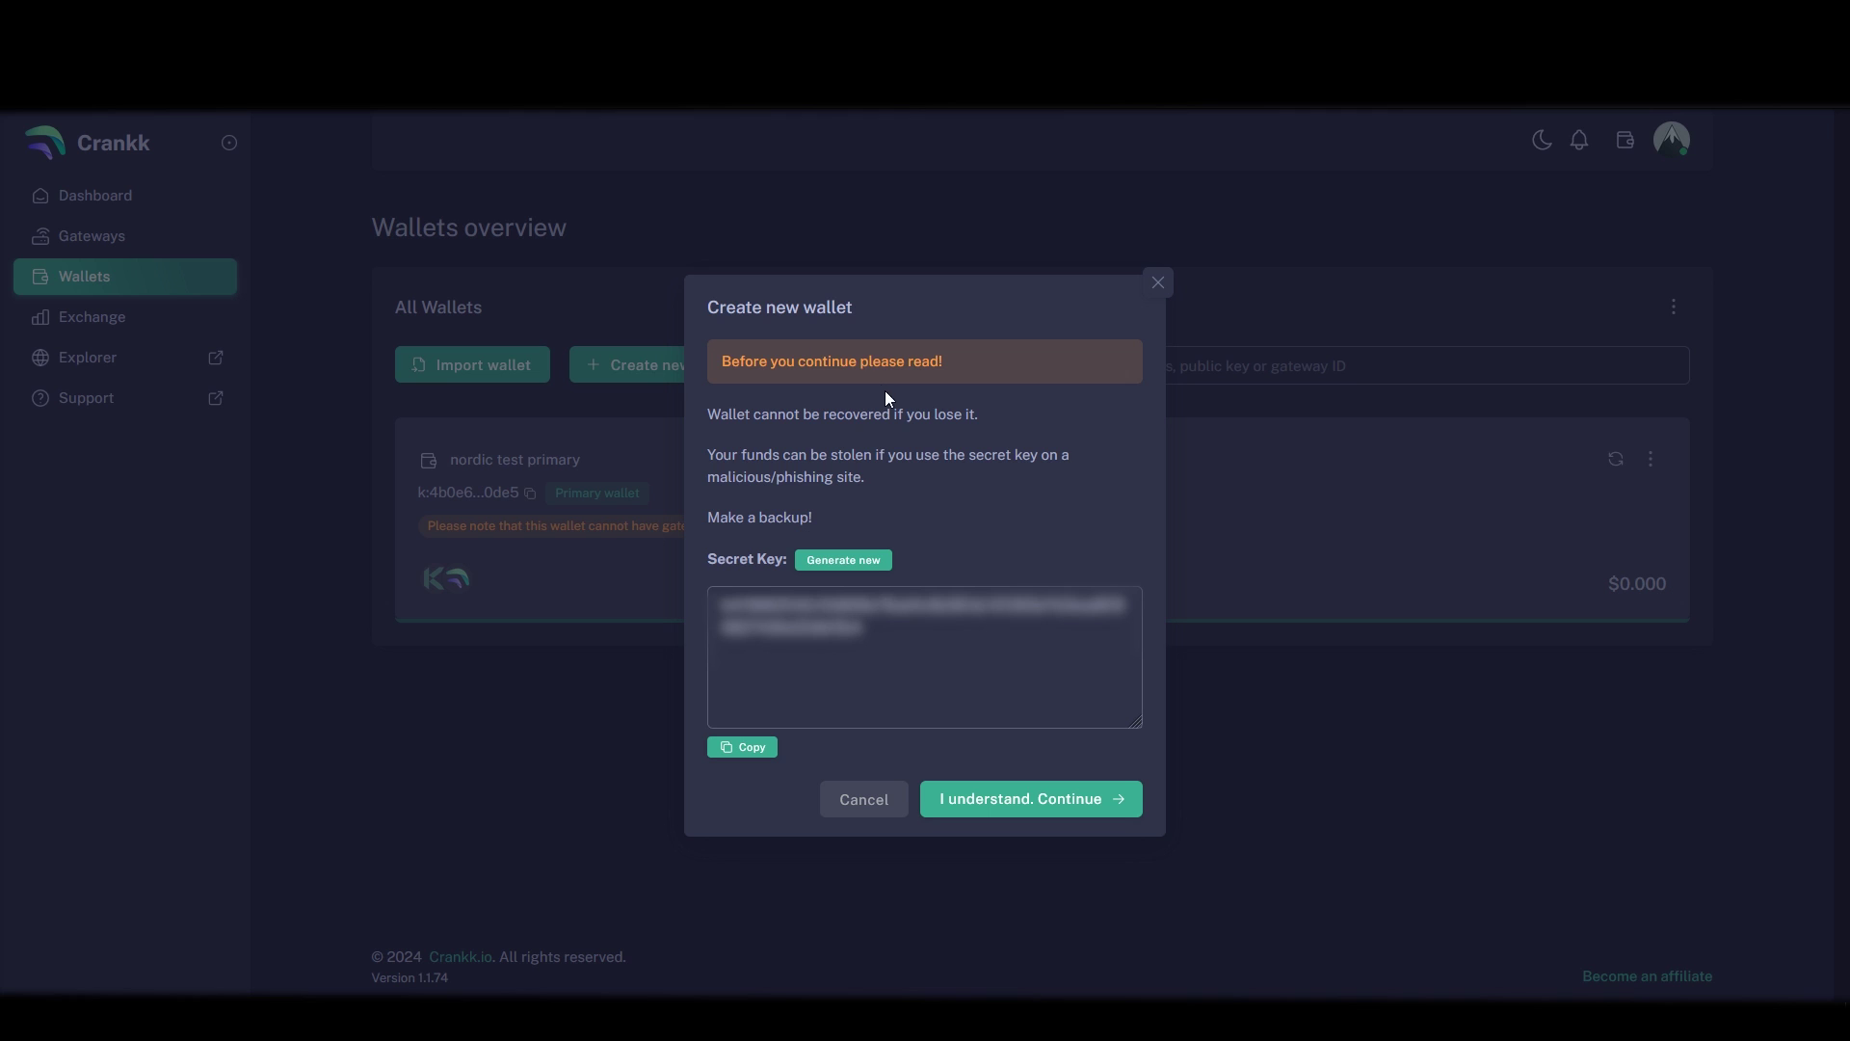
drag(862, 631, 721, 605)
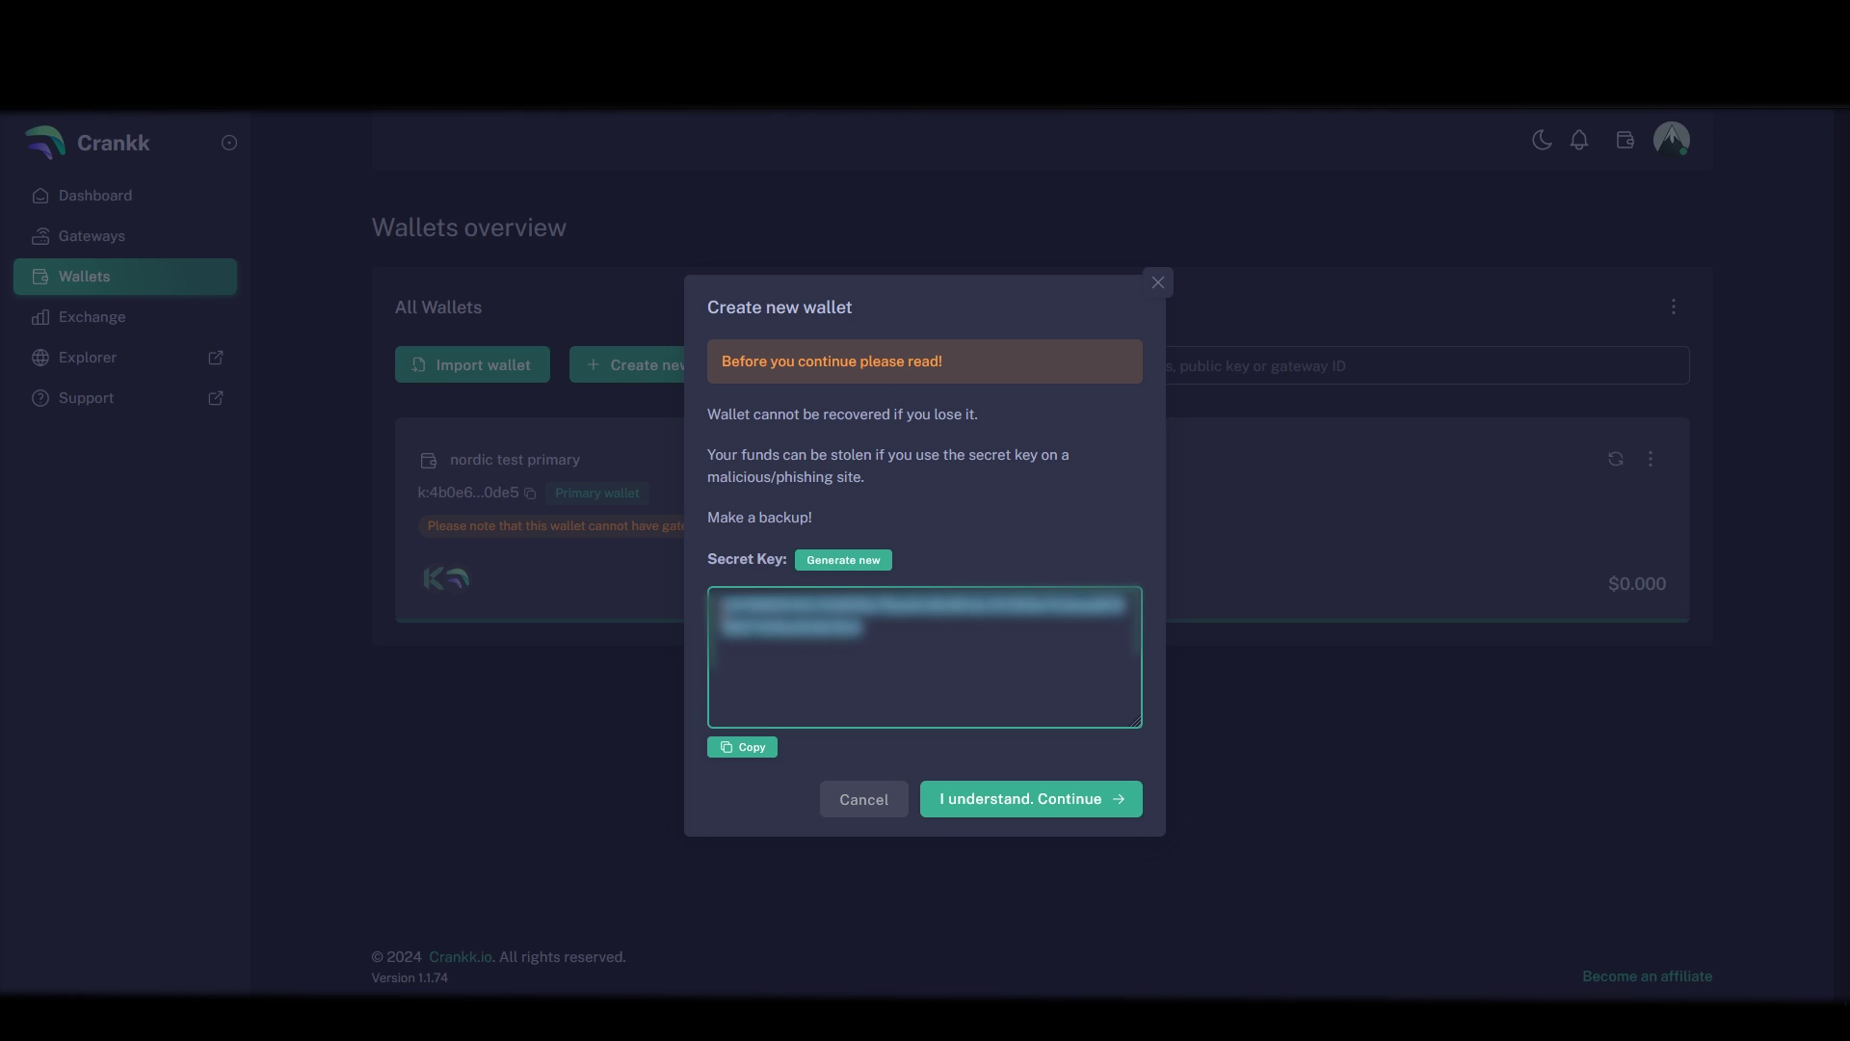
click(1005, 808)
key(ctrl+v)
key(Tab)
text(Gateway)
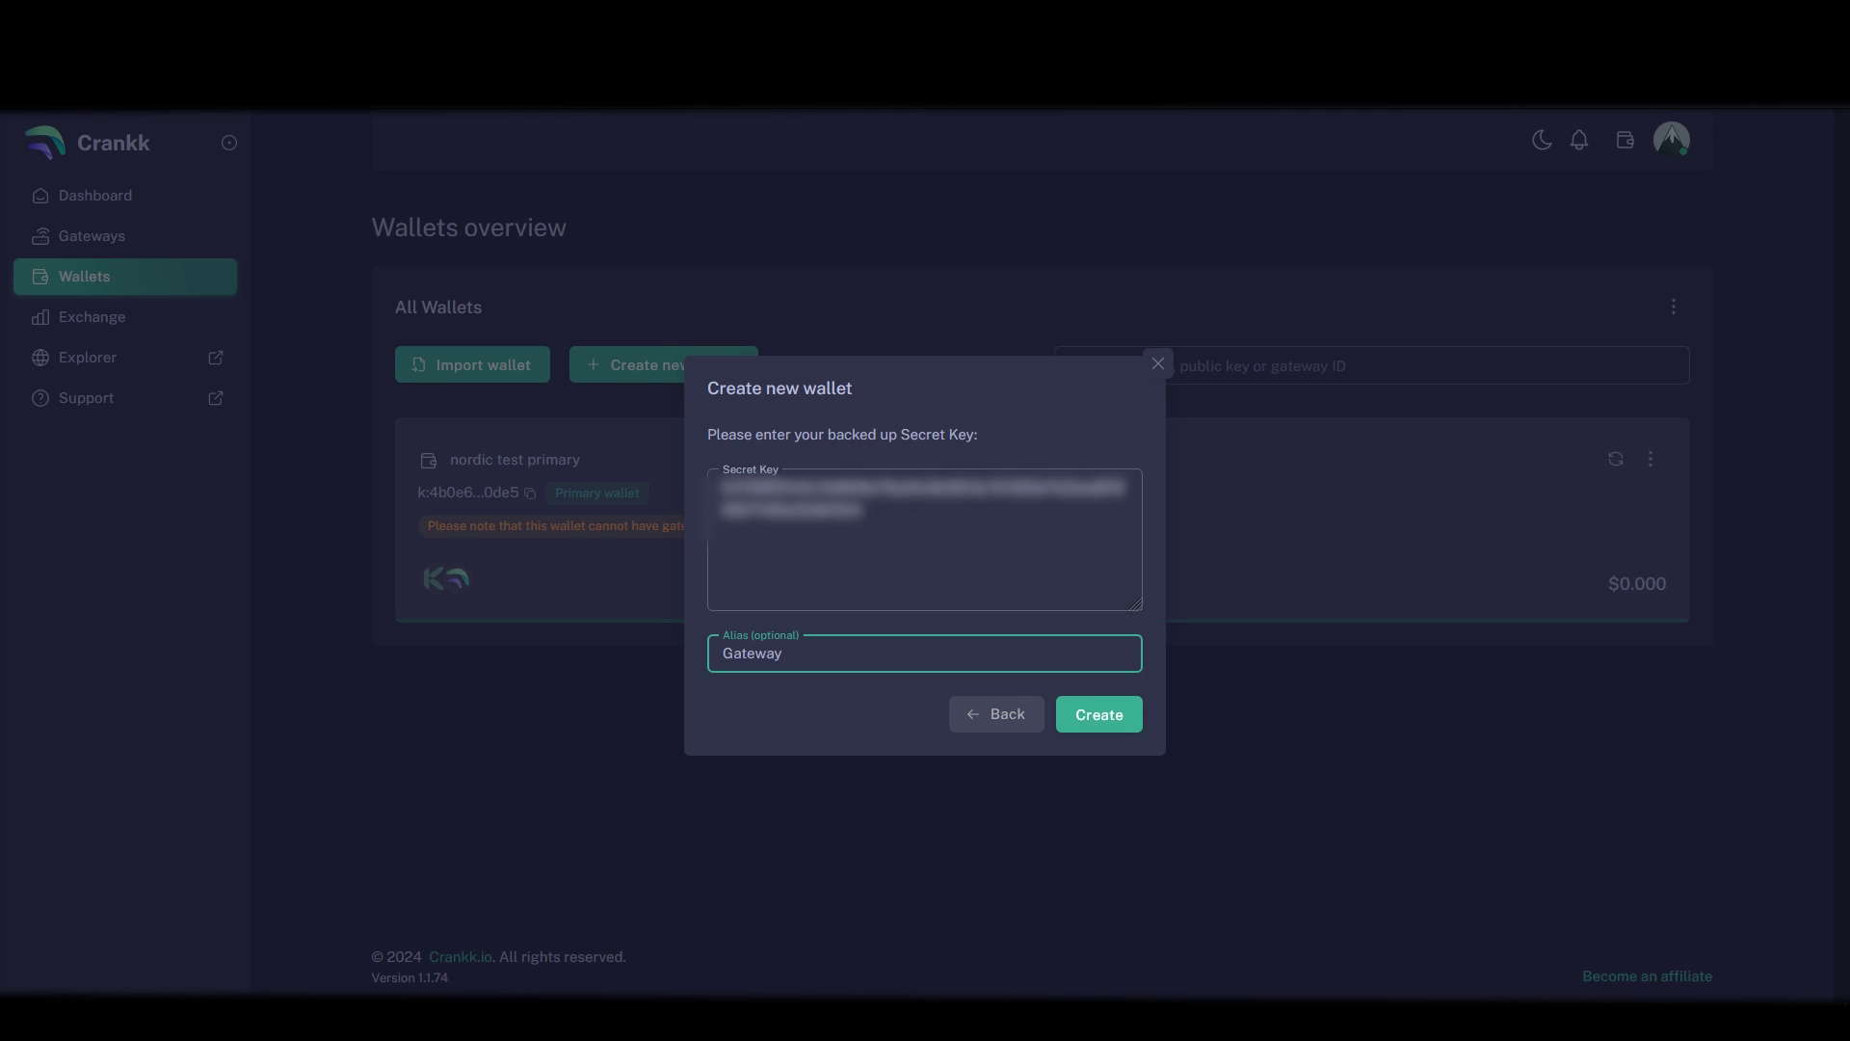
text( 1 nordic)
Create the Gateway 1 nordic wallet and dismiss the success message.
click(1079, 714)
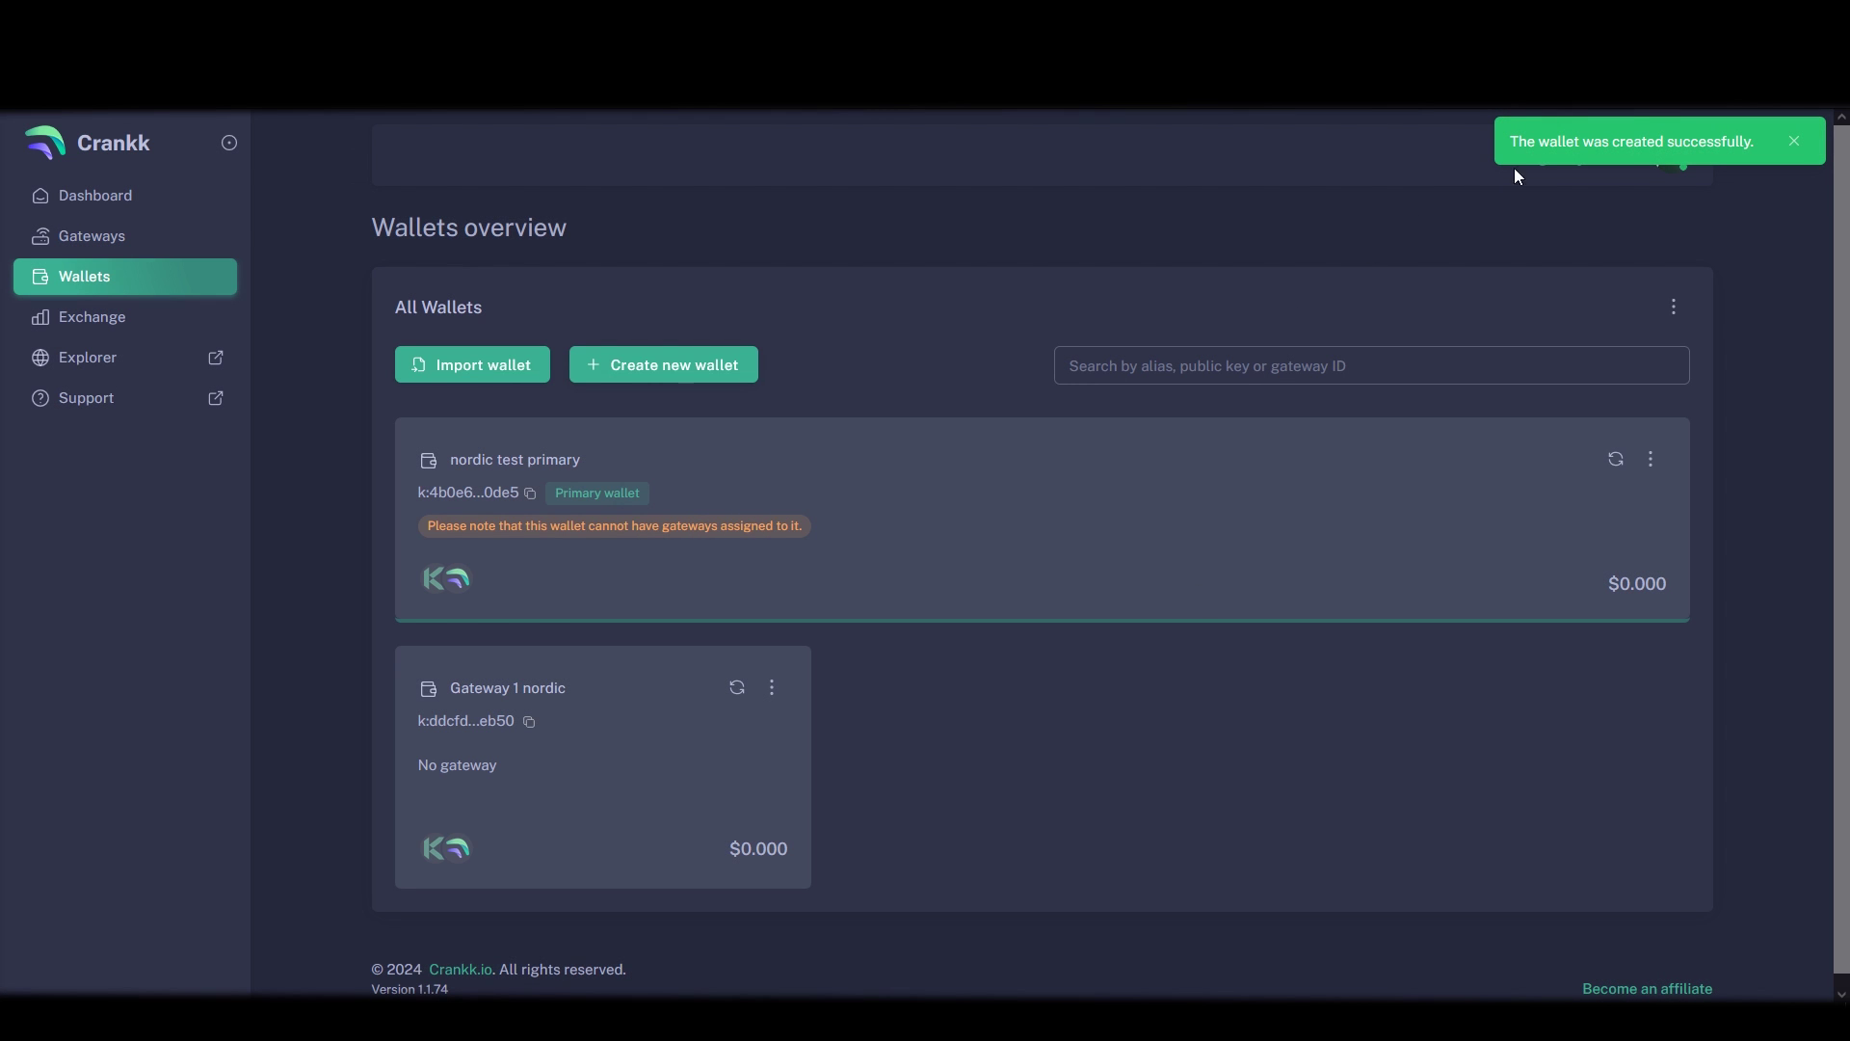
click(1789, 159)
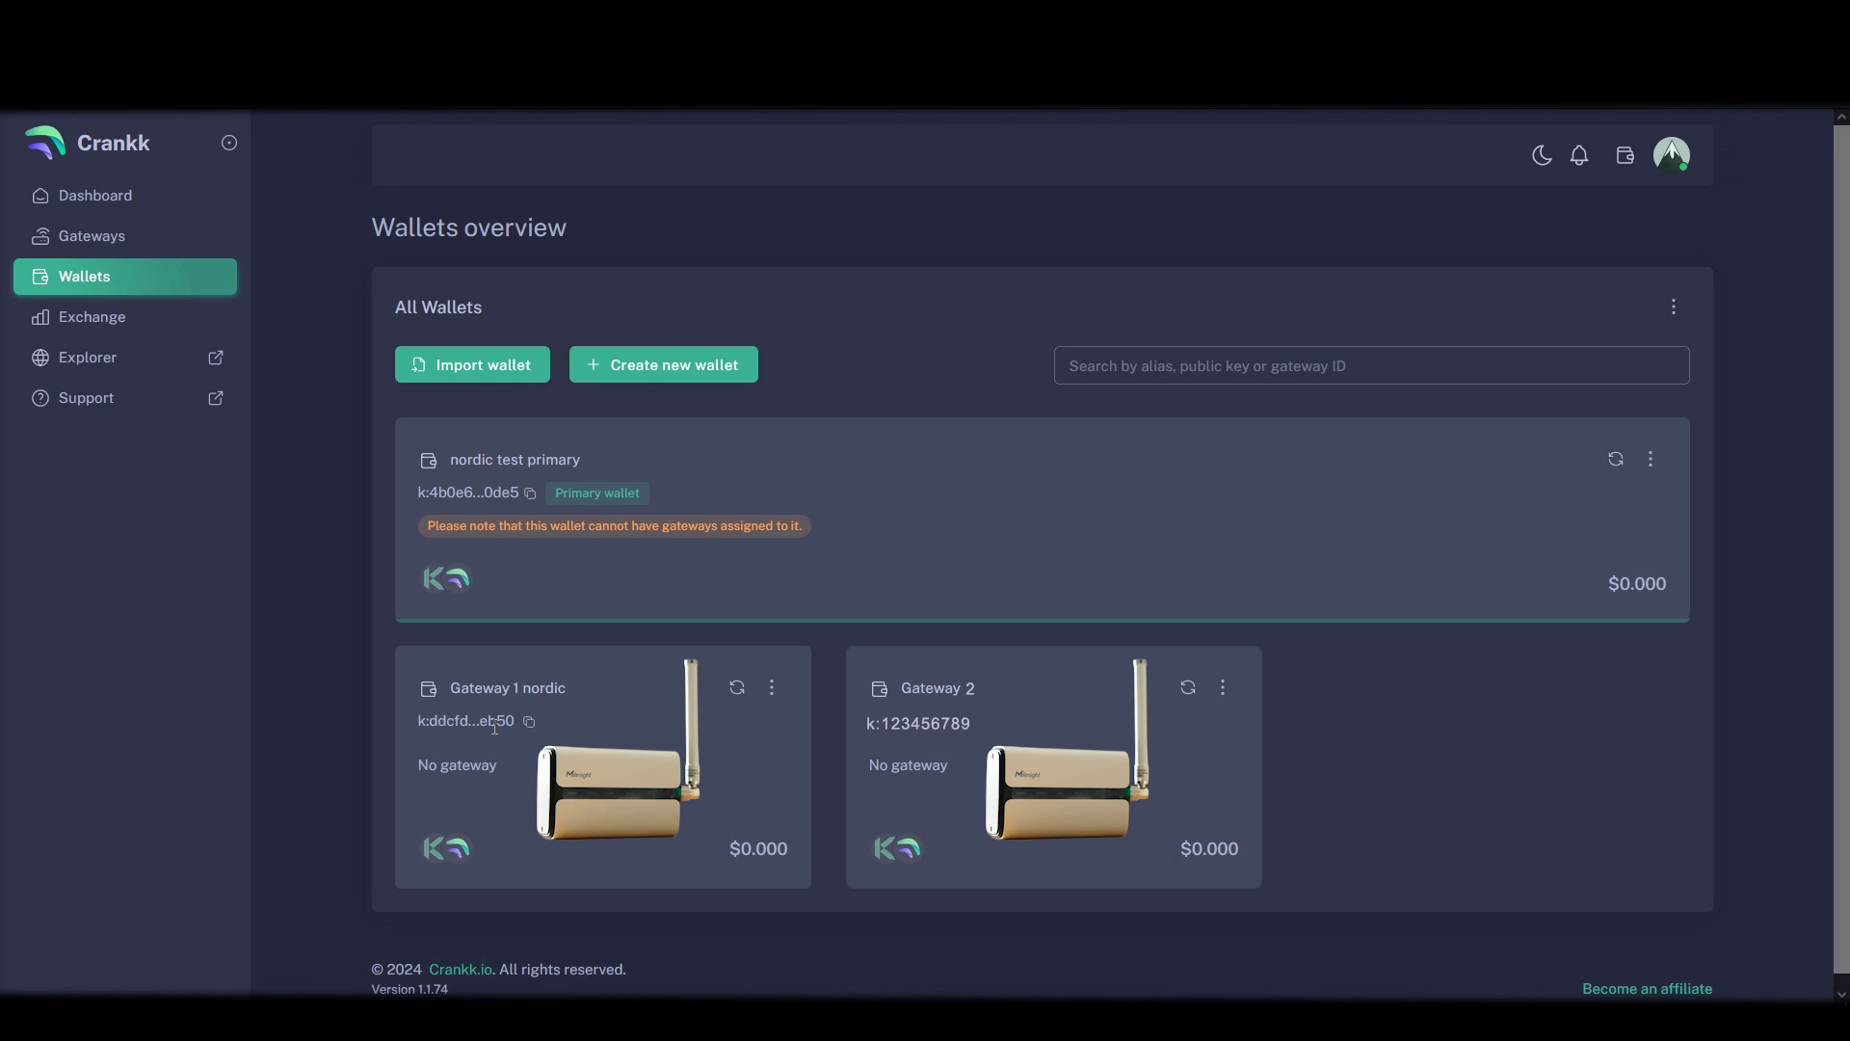
Copy the Gateway 1 nordic wallet address and make it the active wallet.
click(527, 722)
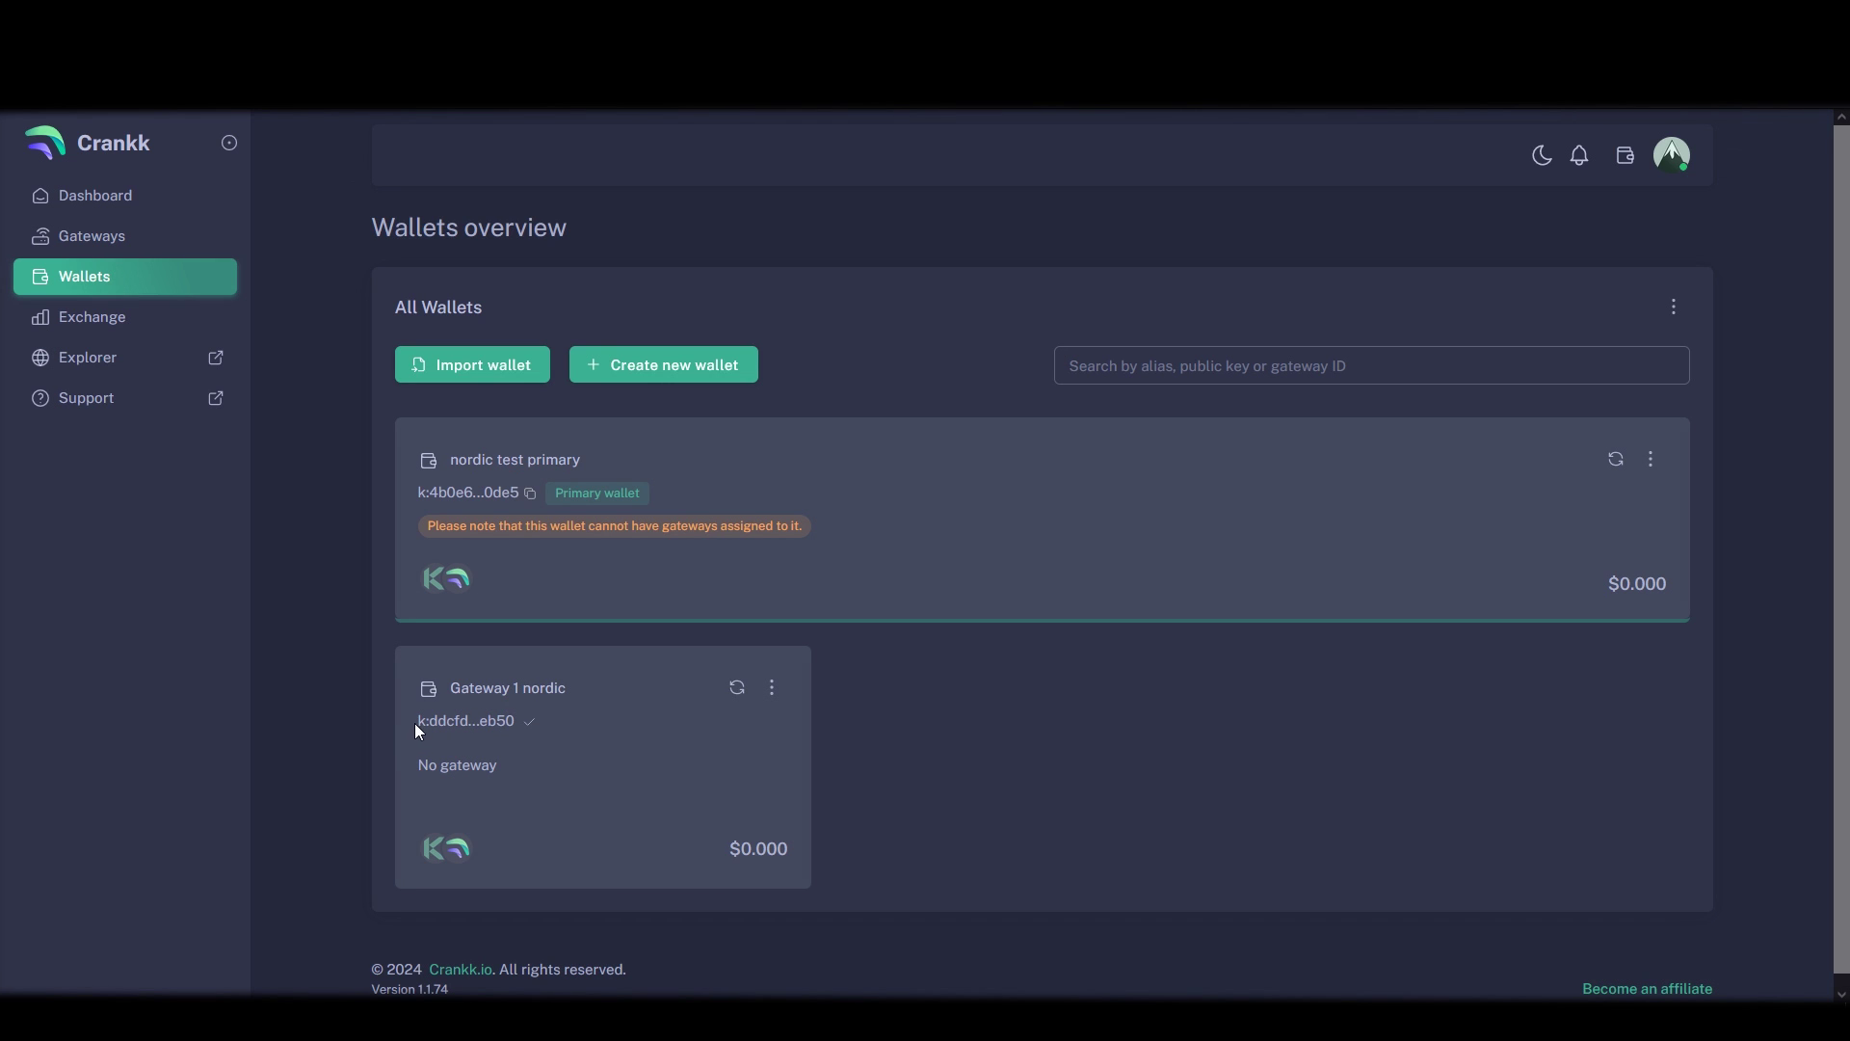
drag(417, 729, 412, 774)
click(567, 761)
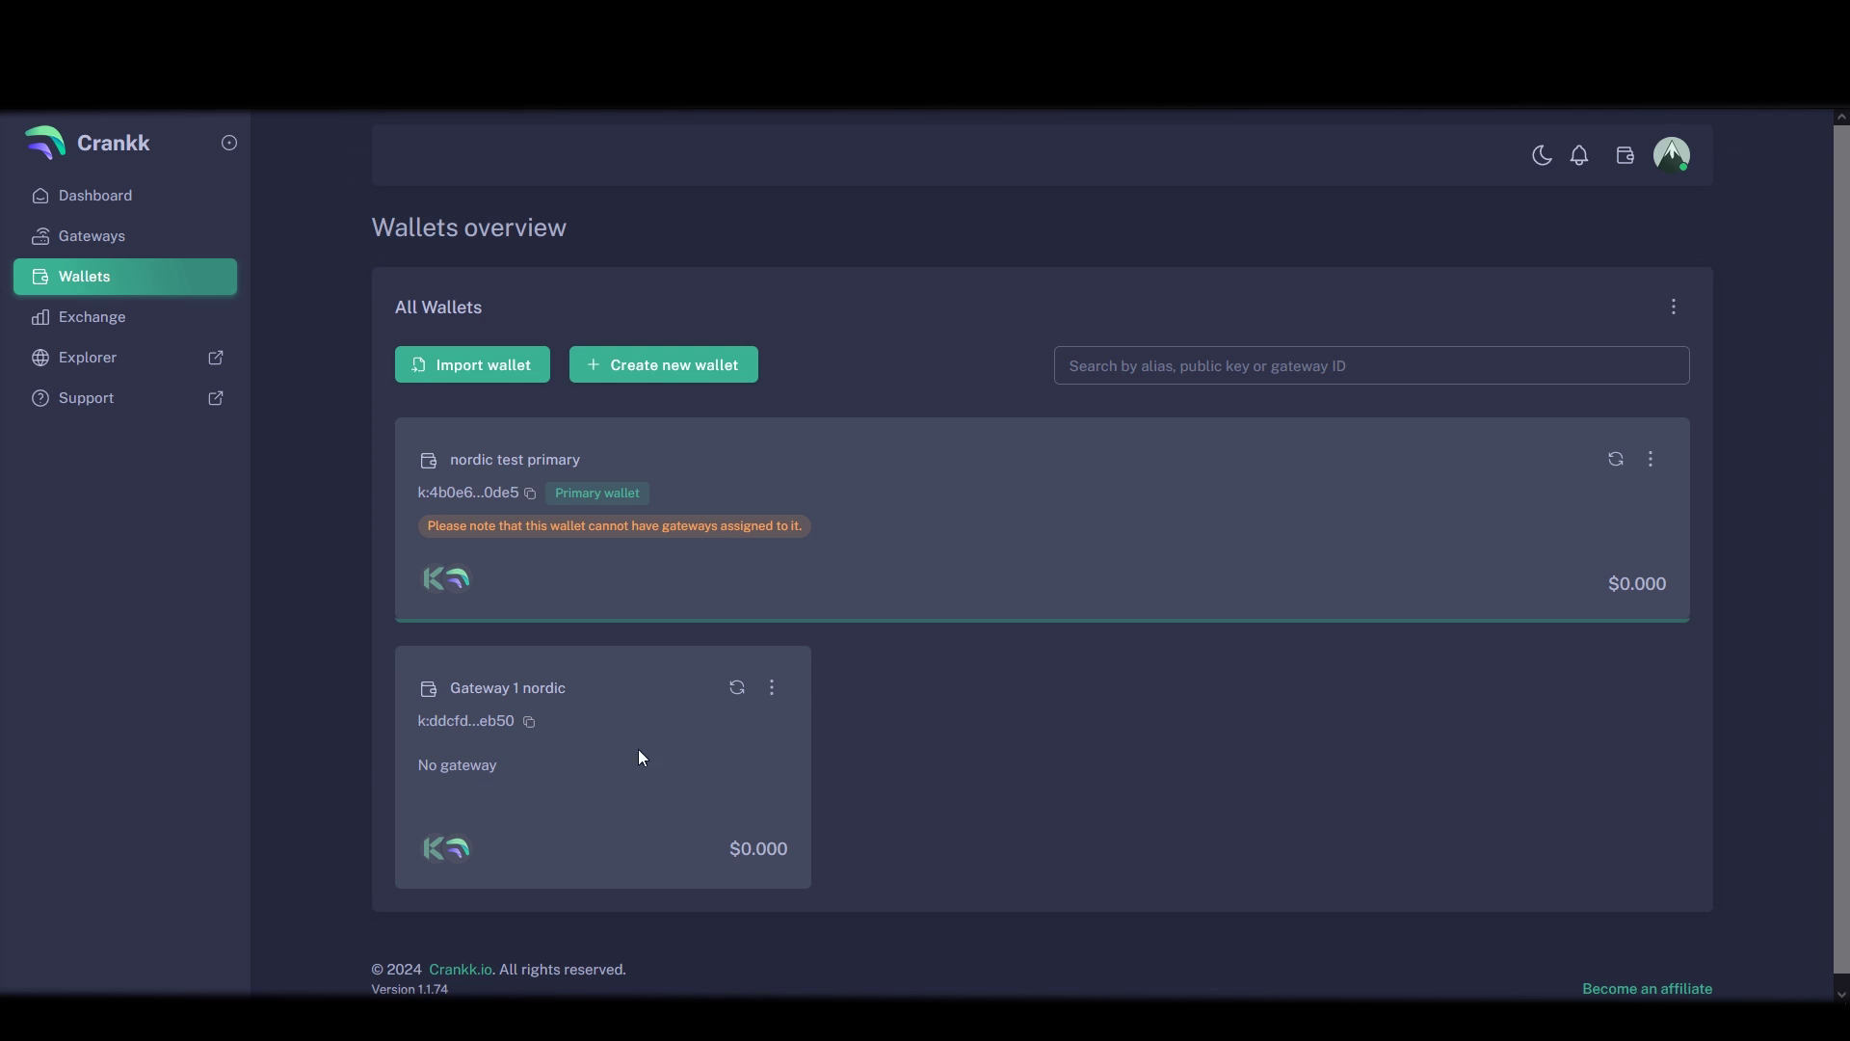
click(1626, 157)
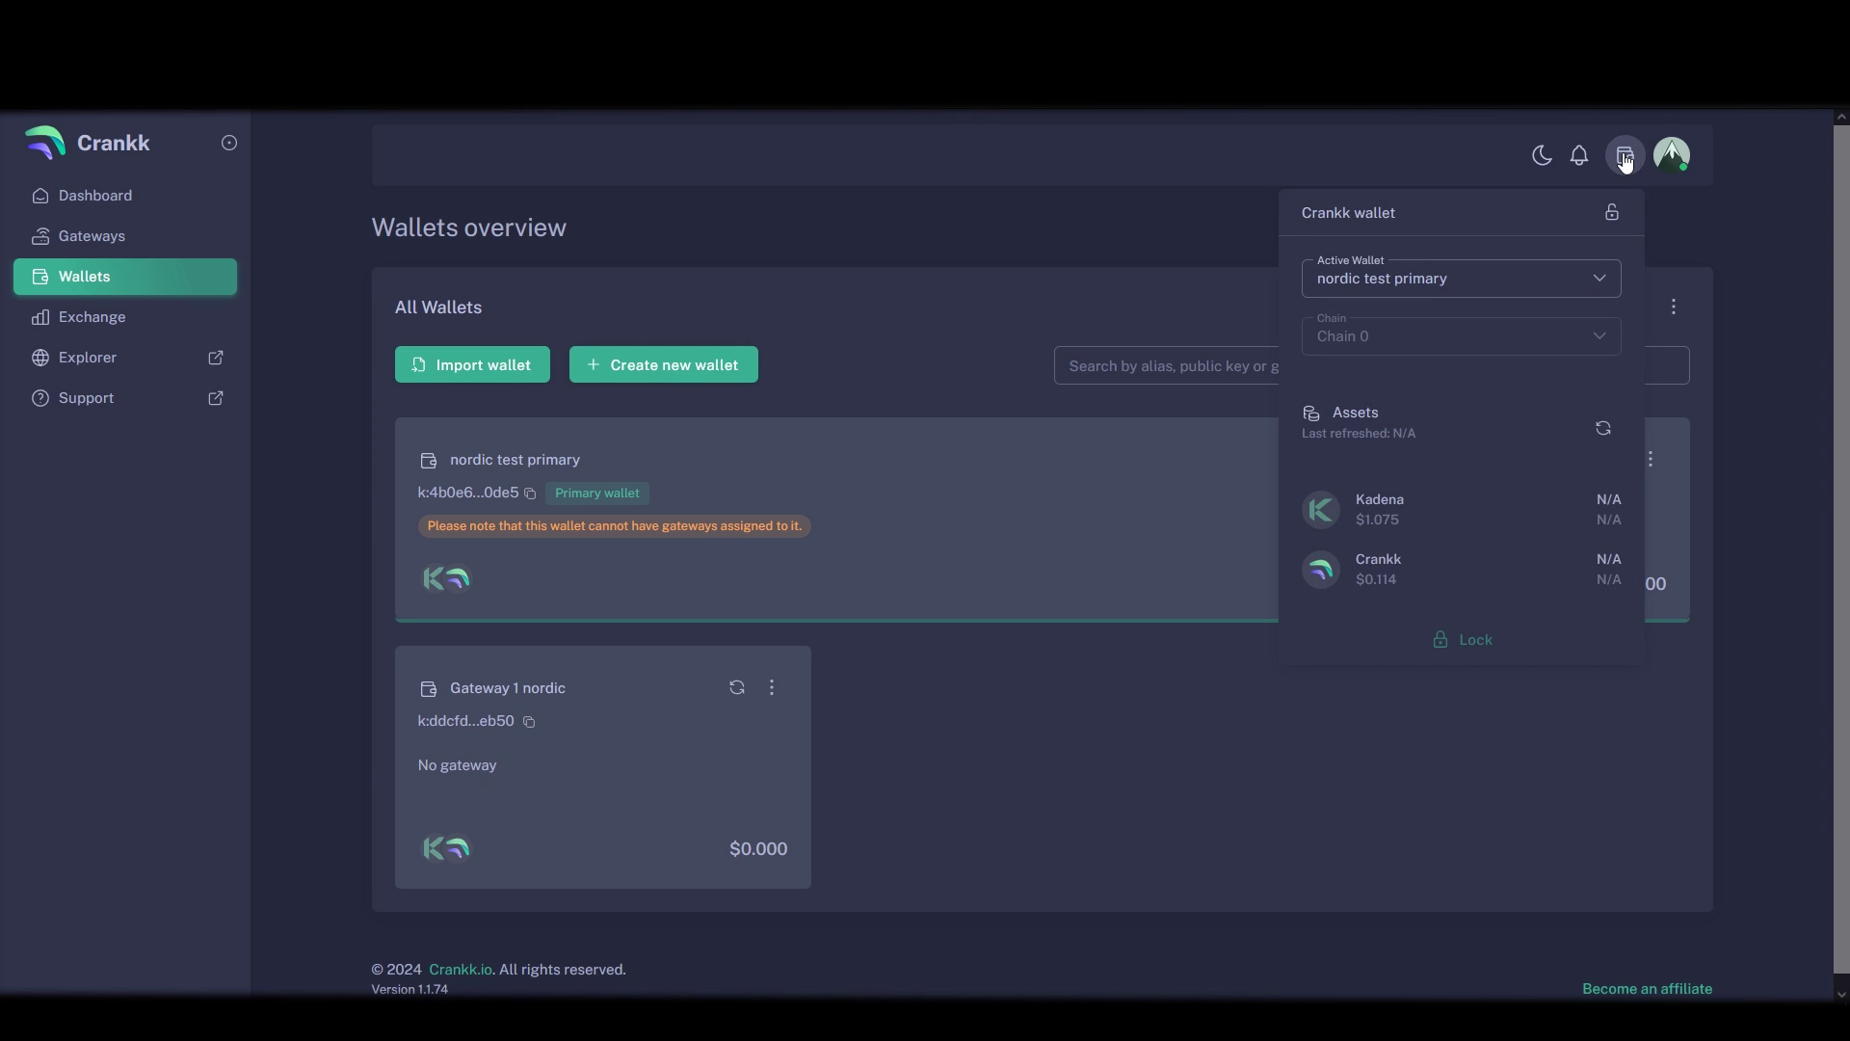
click(1418, 291)
click(1408, 370)
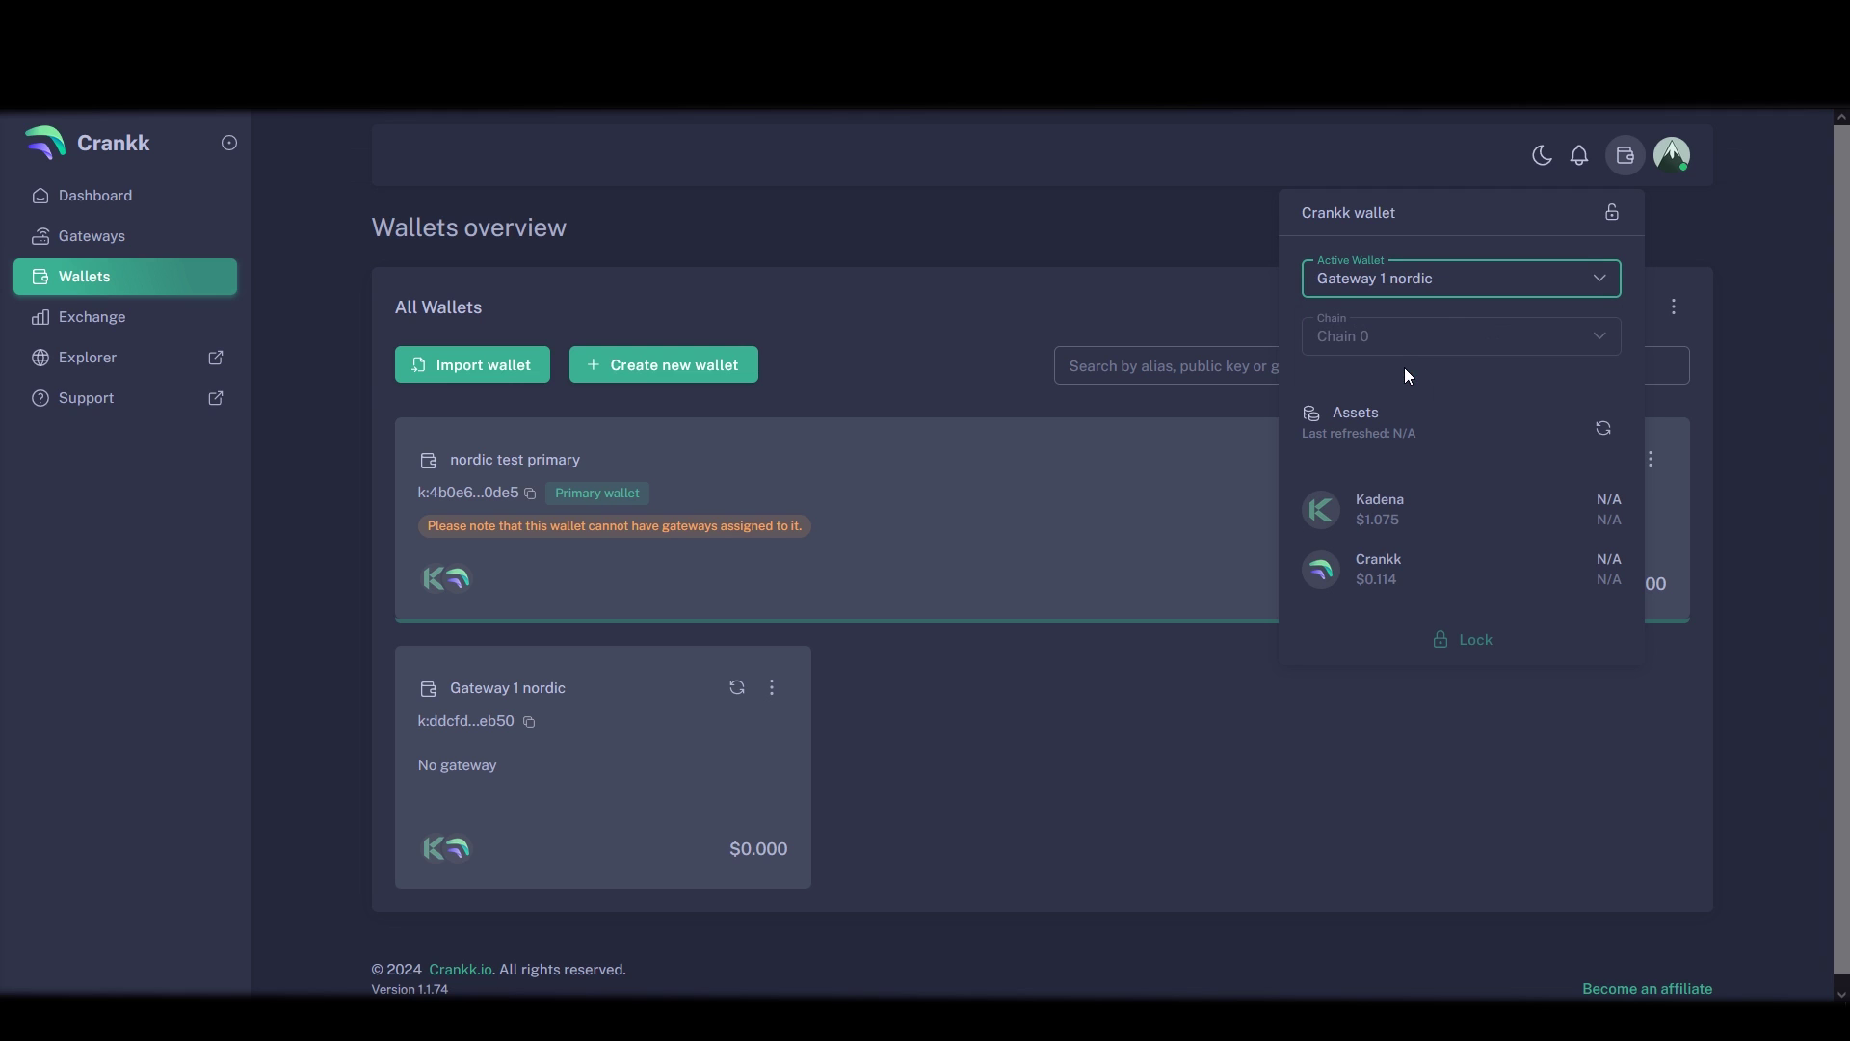
From the Dashboard, open the Join Crankk page to check the 136.5 KDA license price.
click(111, 237)
click(96, 195)
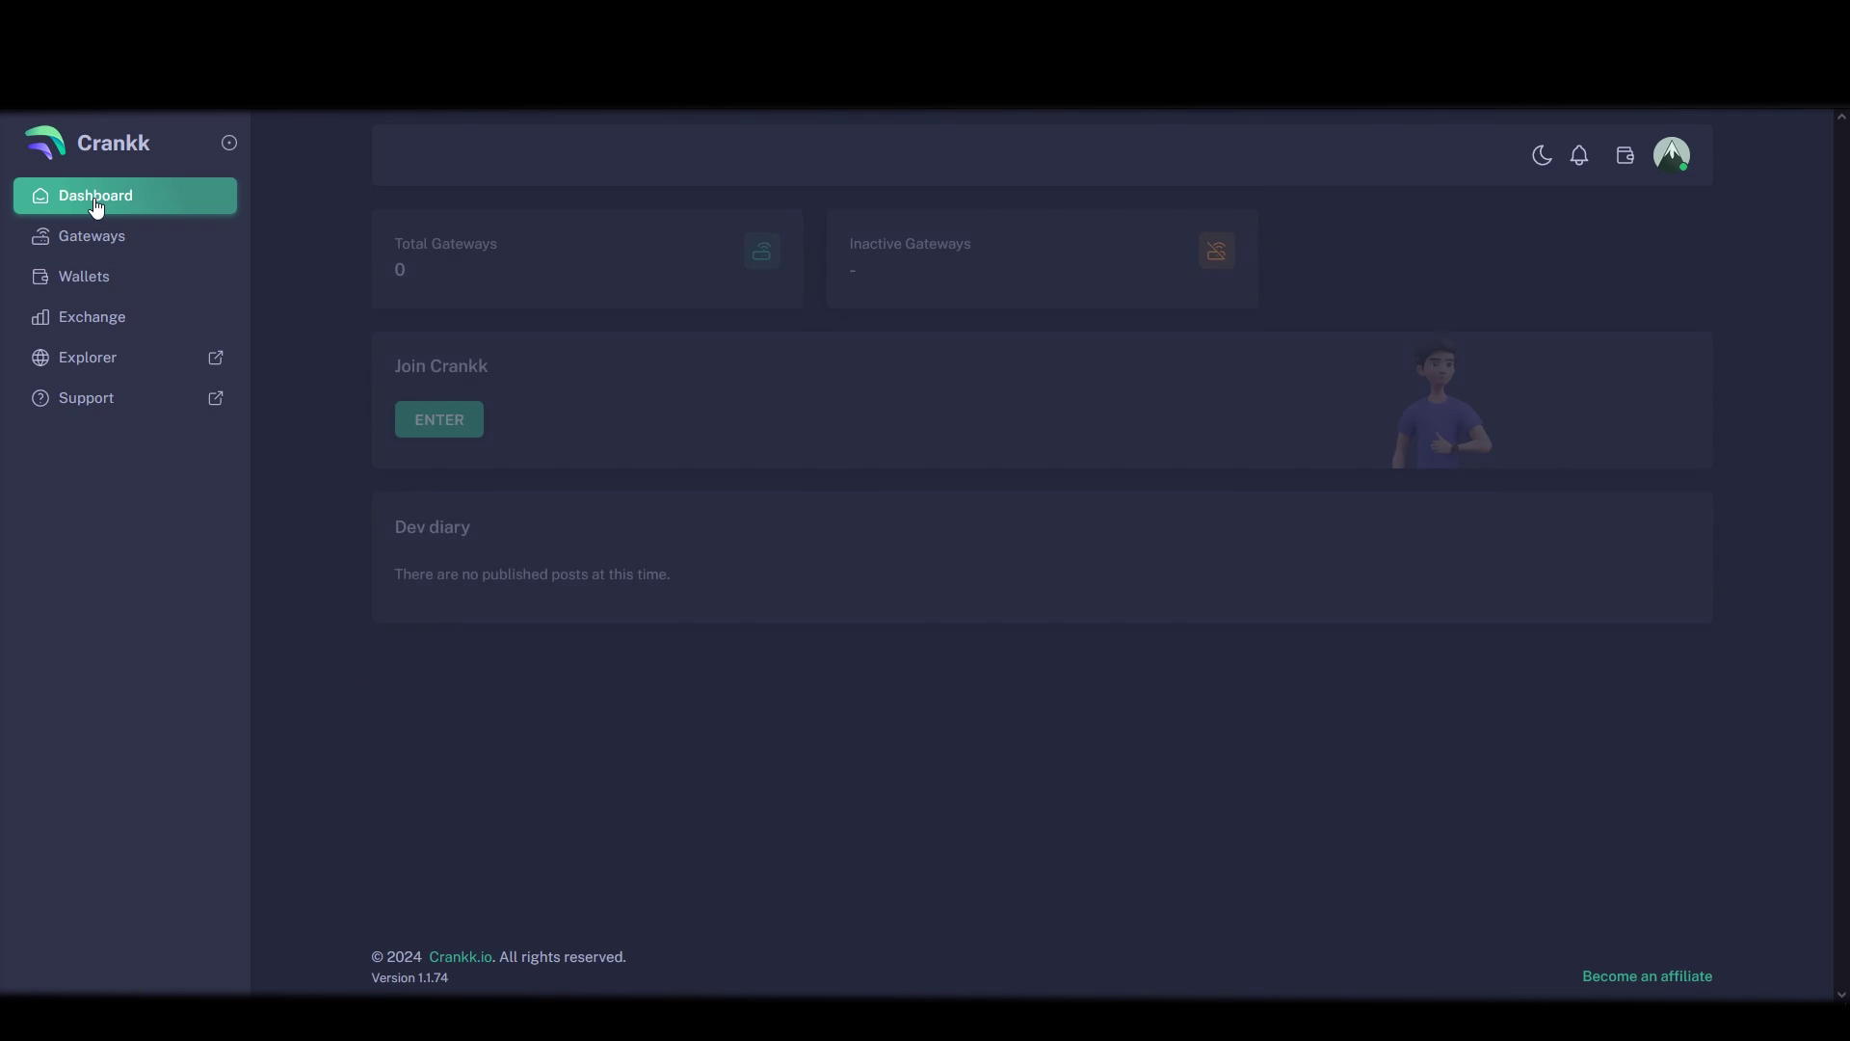
click(445, 424)
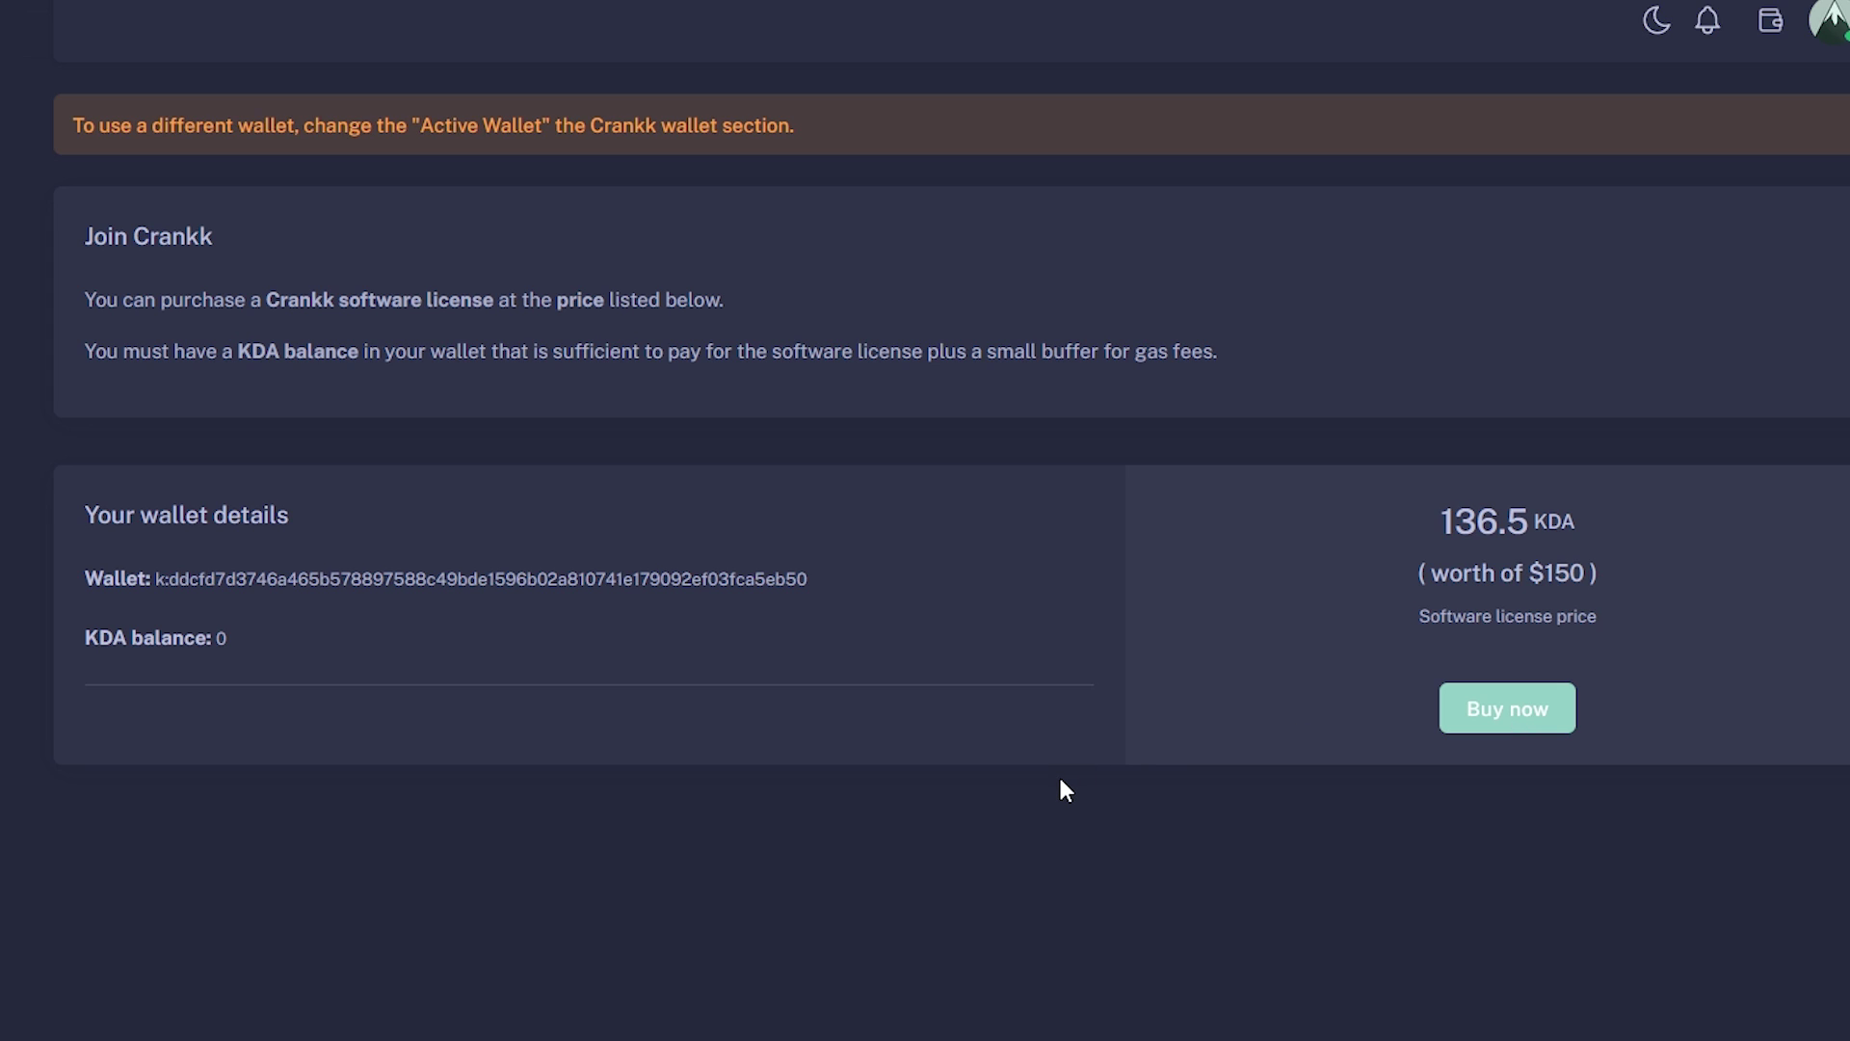
scroll(1058, 772, up, 1)
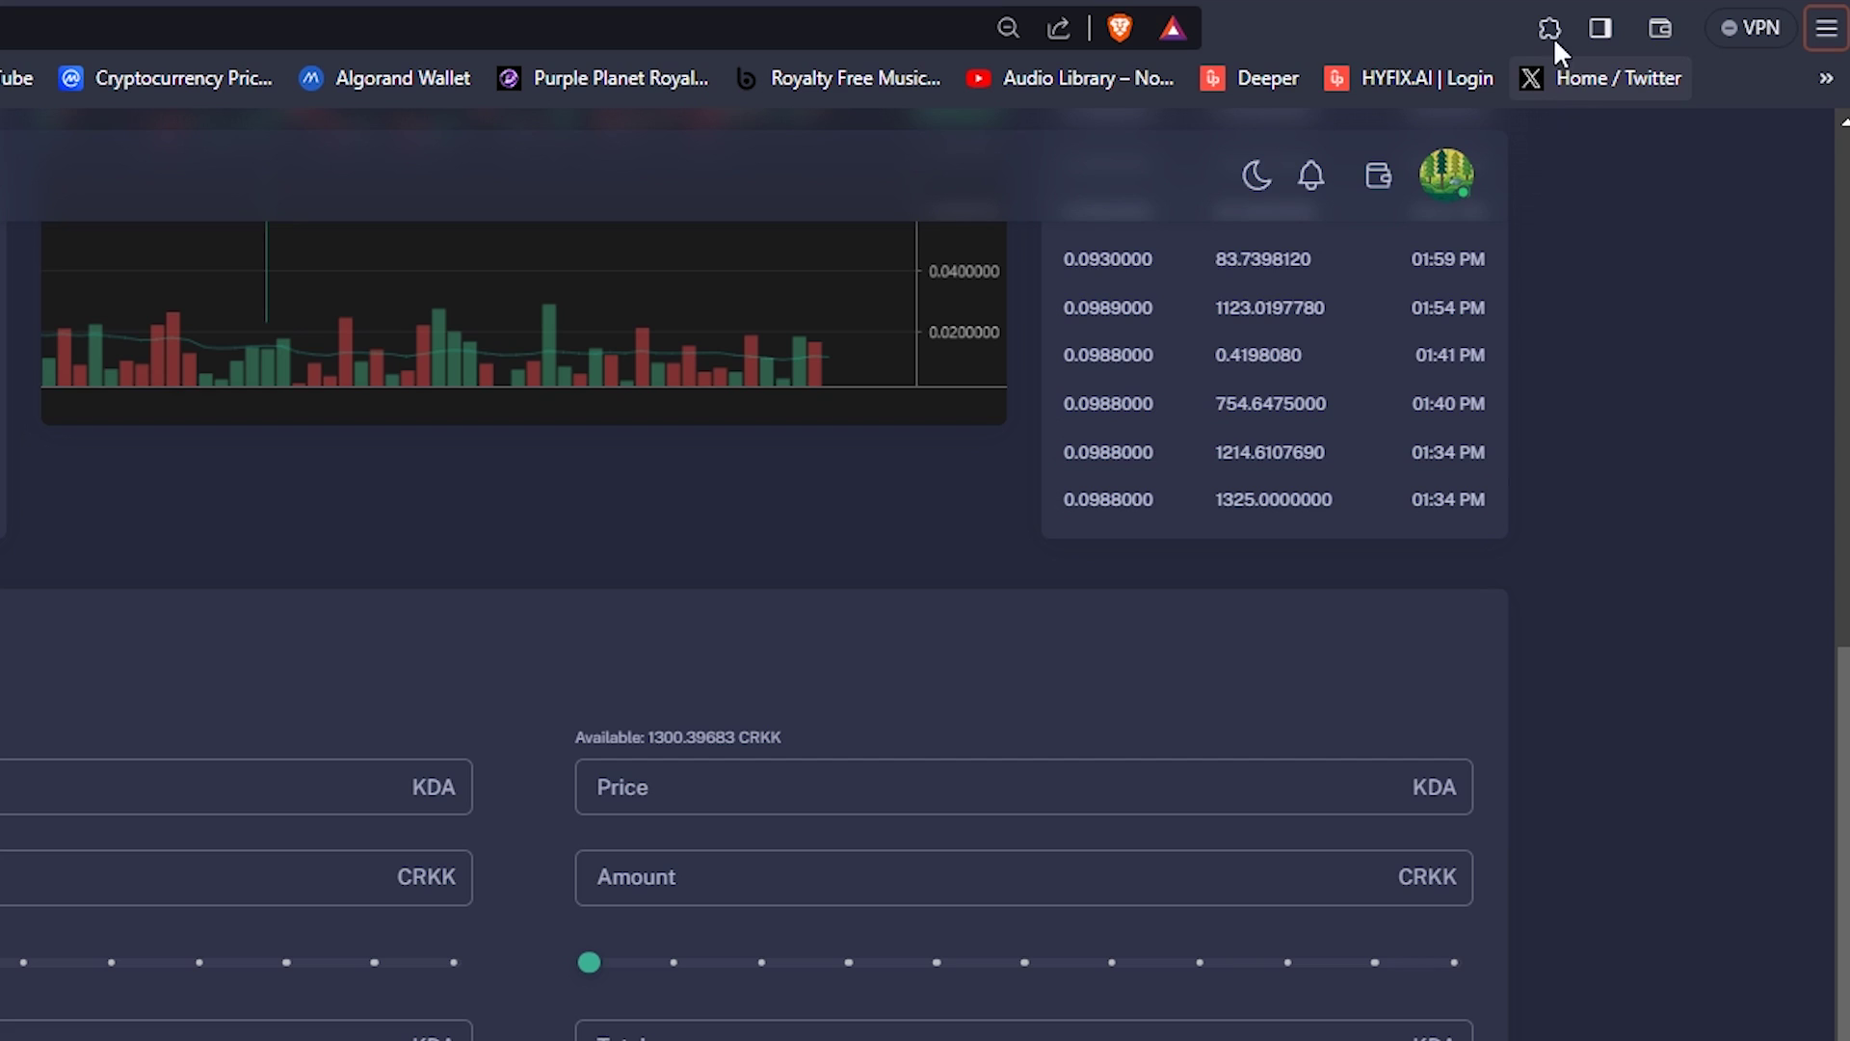
In eckoWALLET, check which chain holds the KDA and start a send transaction.
click(1551, 31)
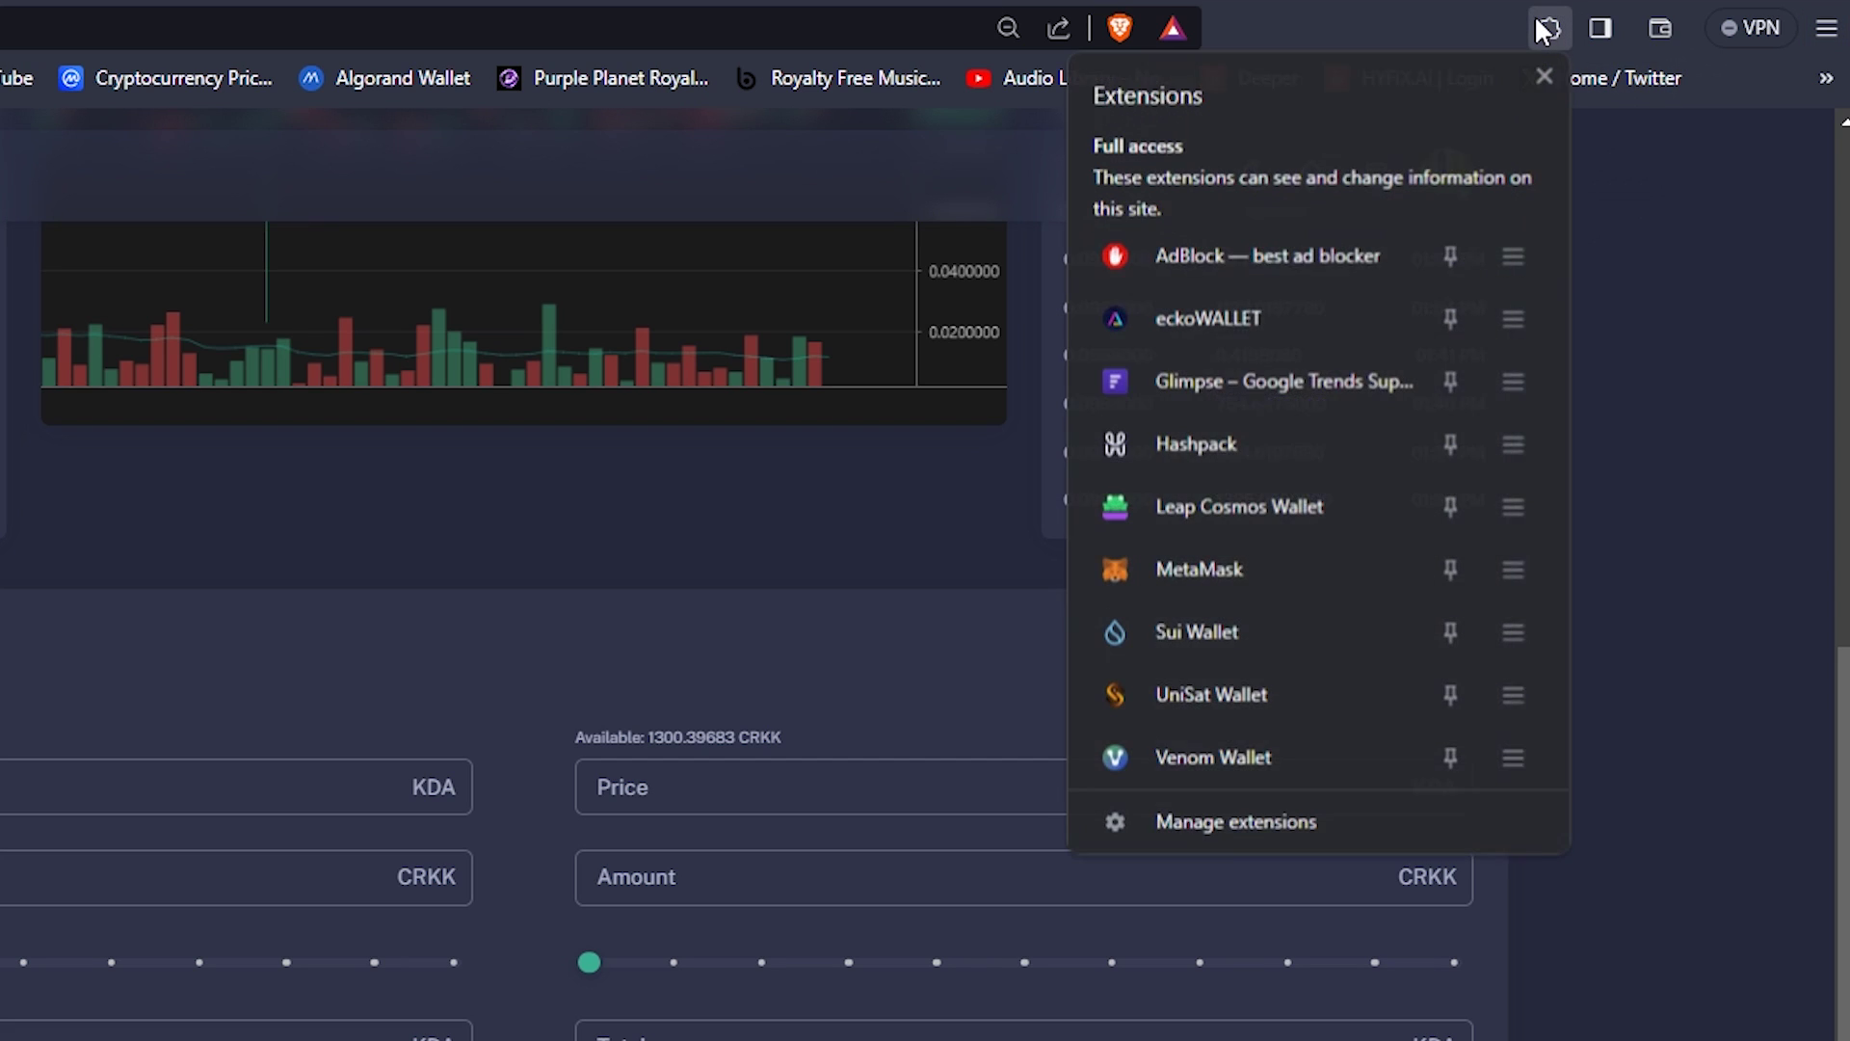
click(1297, 334)
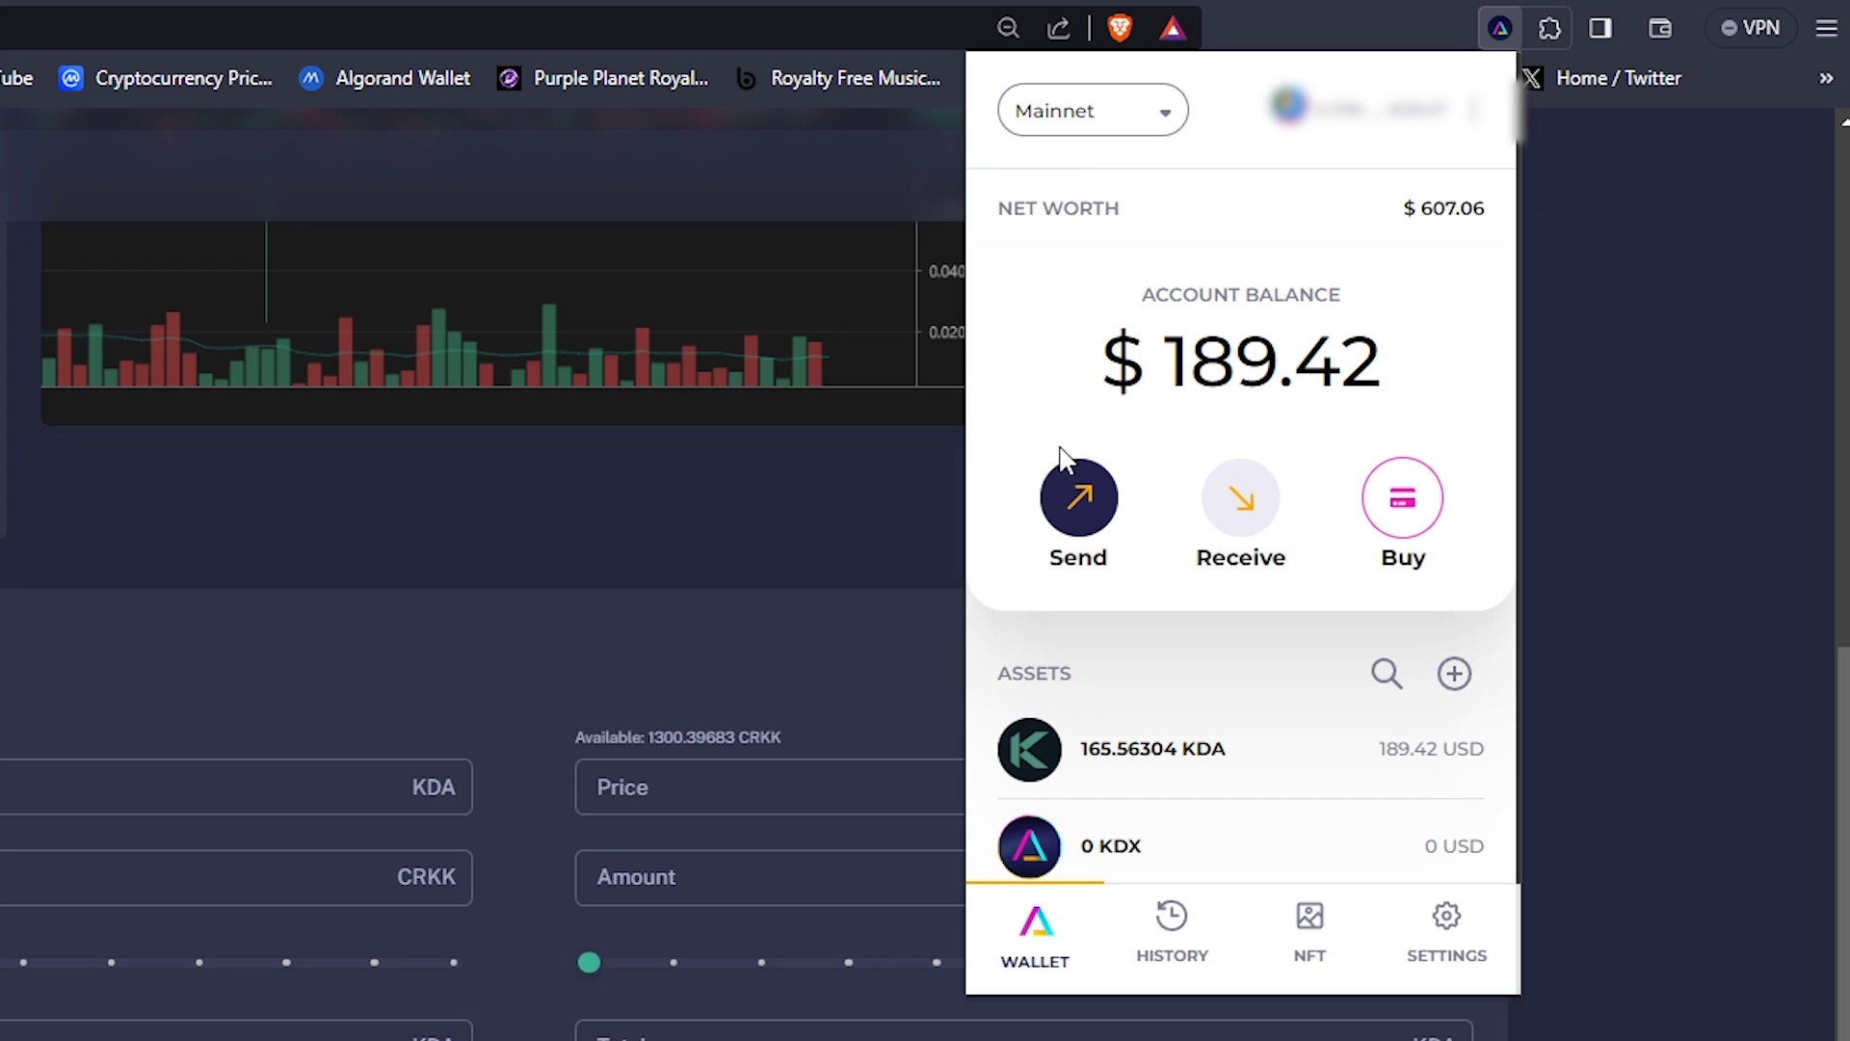
click(1063, 520)
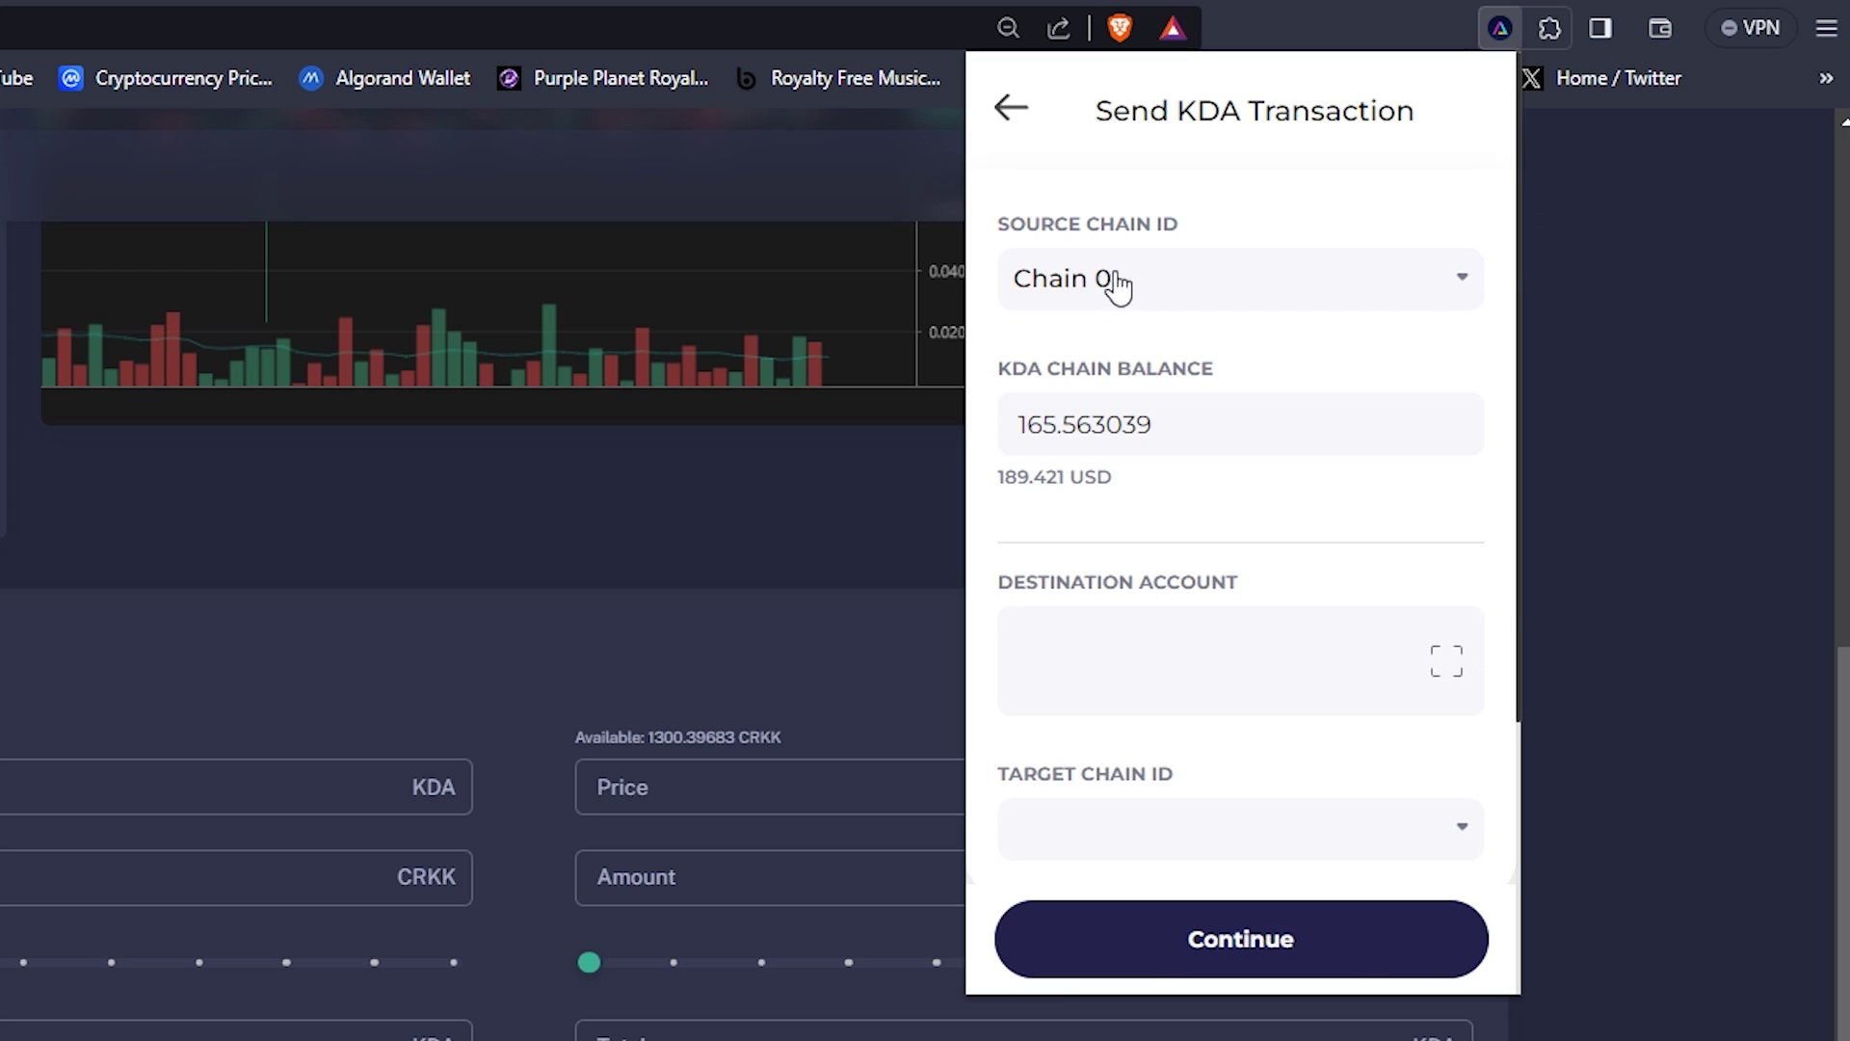
click(1157, 283)
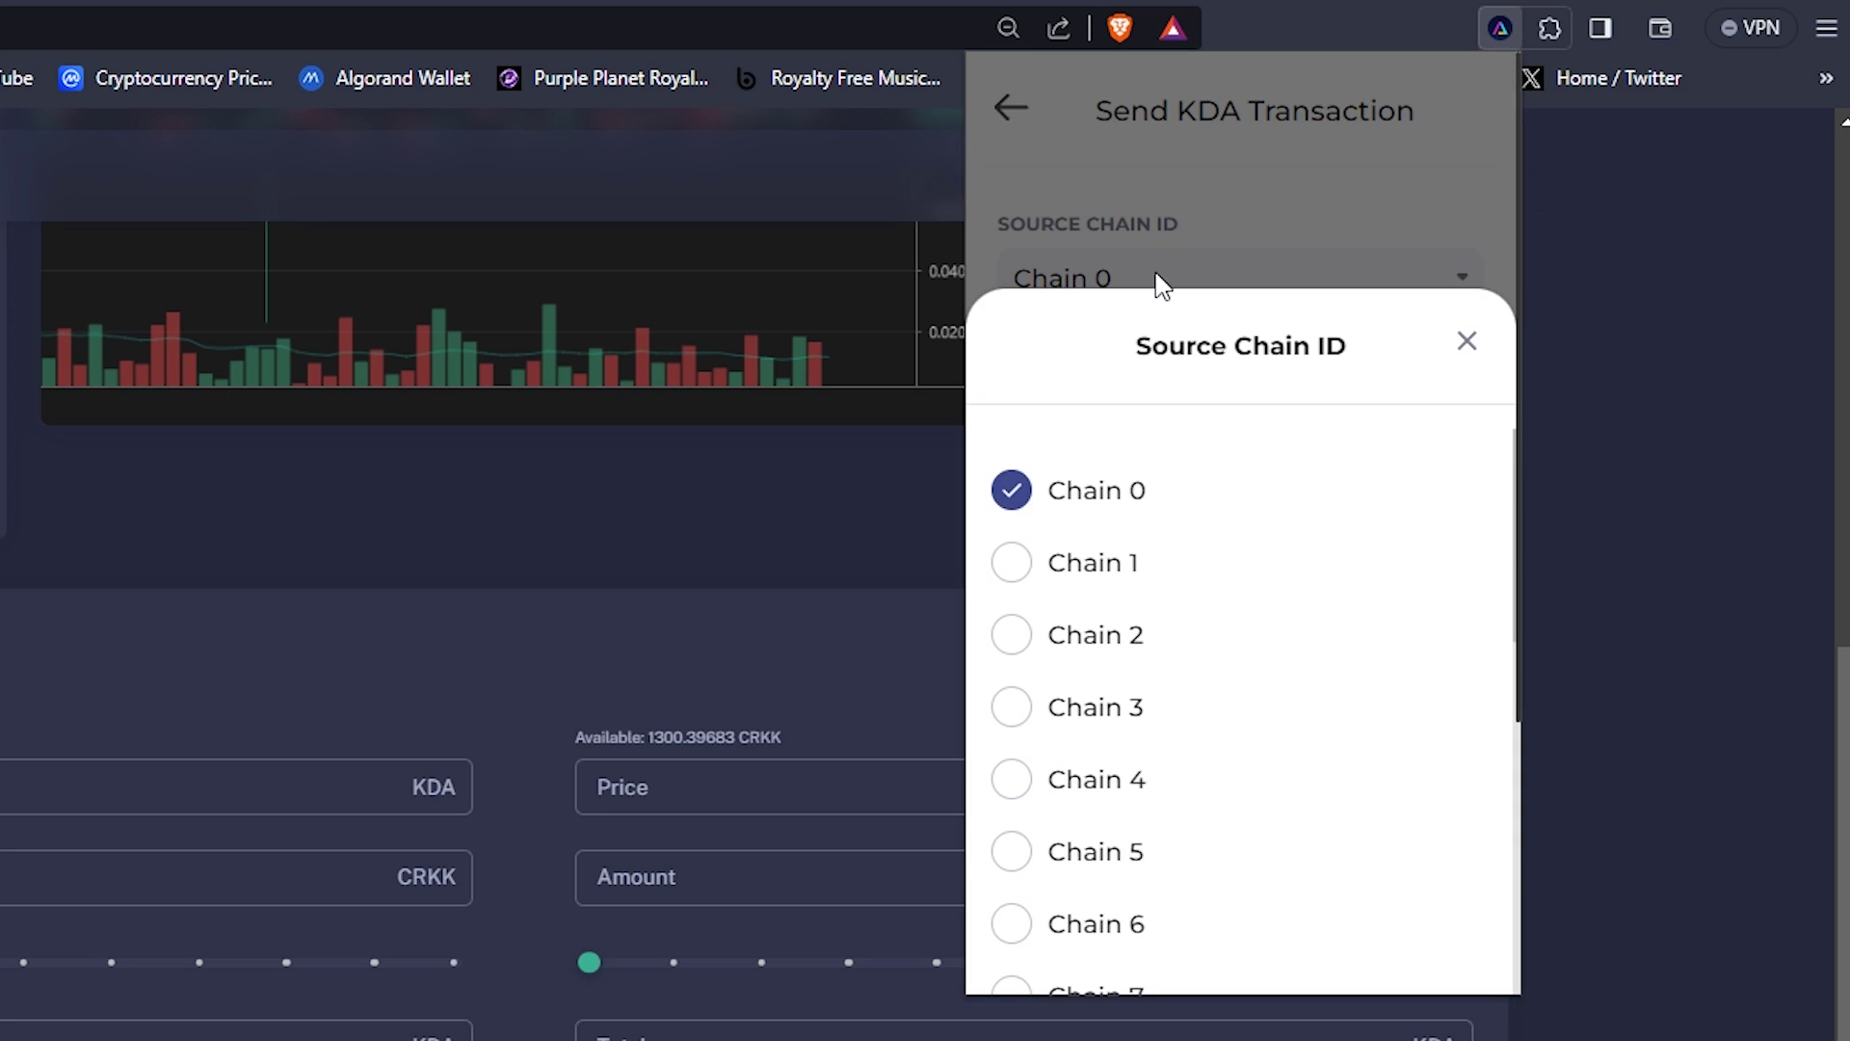
click(1466, 342)
click(1014, 123)
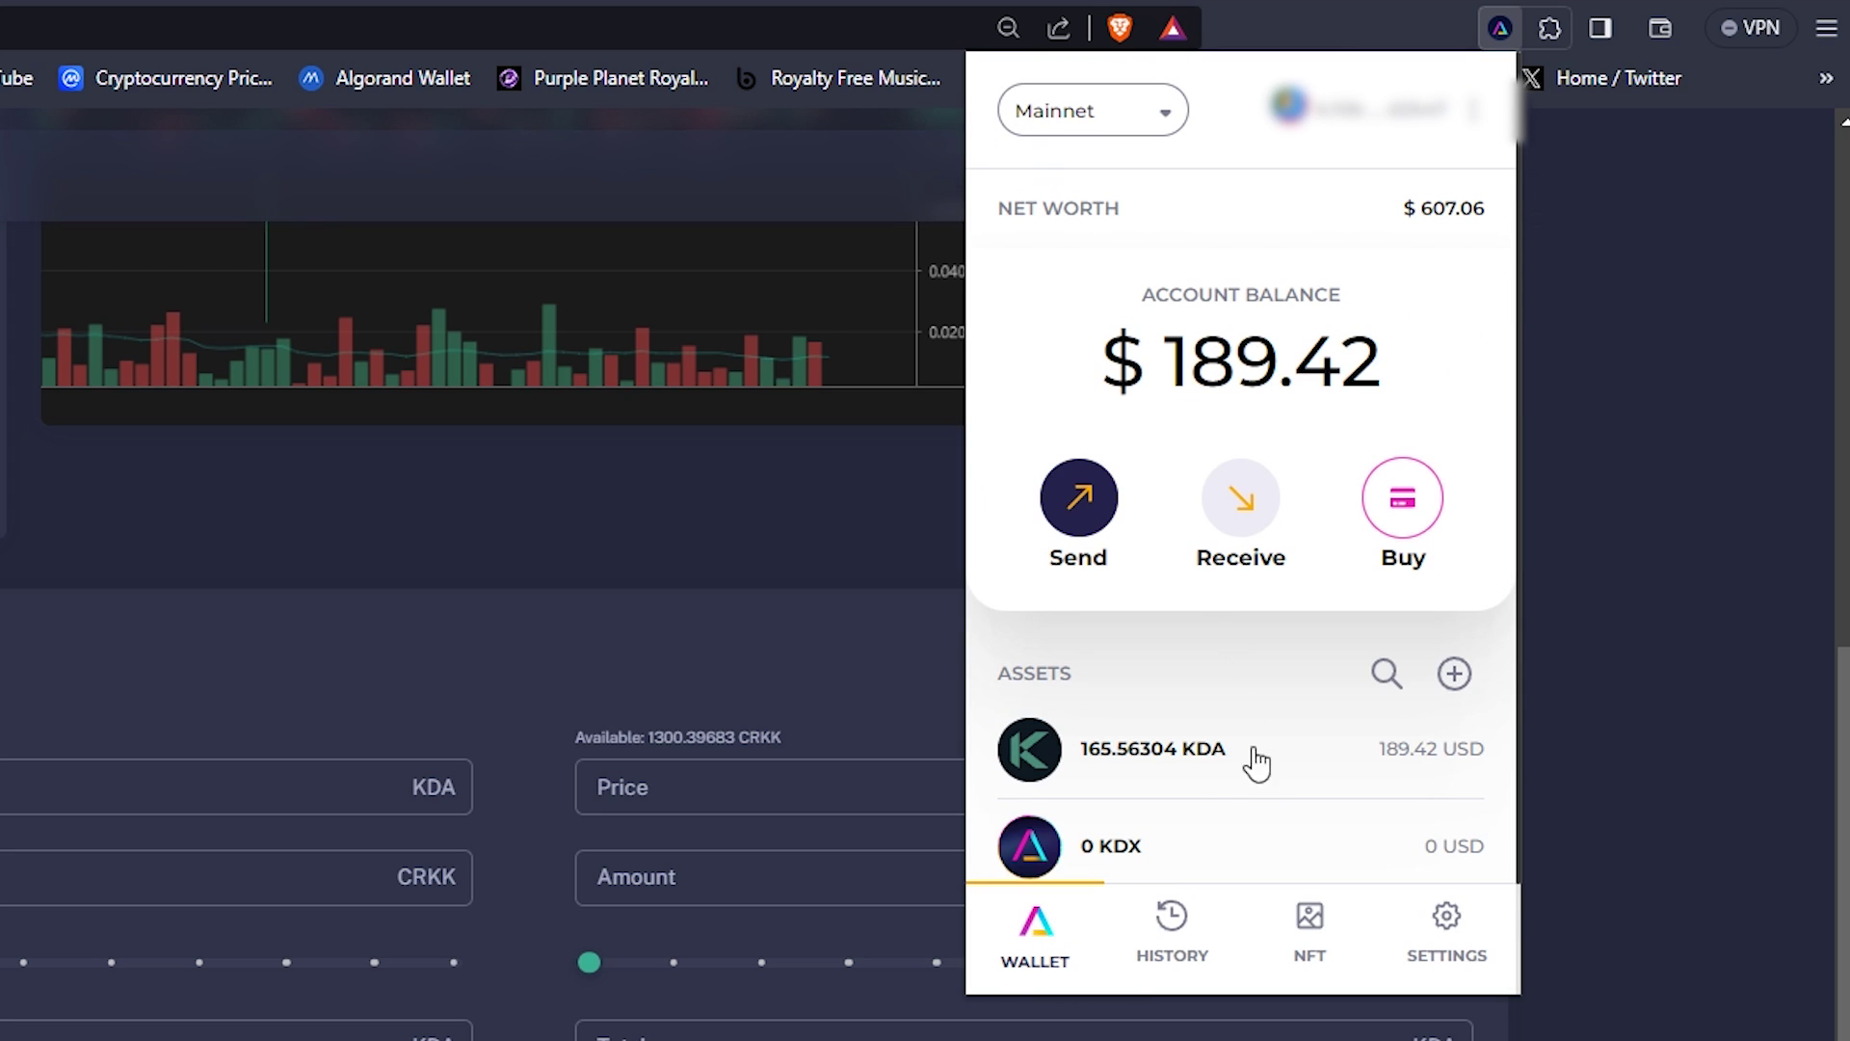
click(1165, 773)
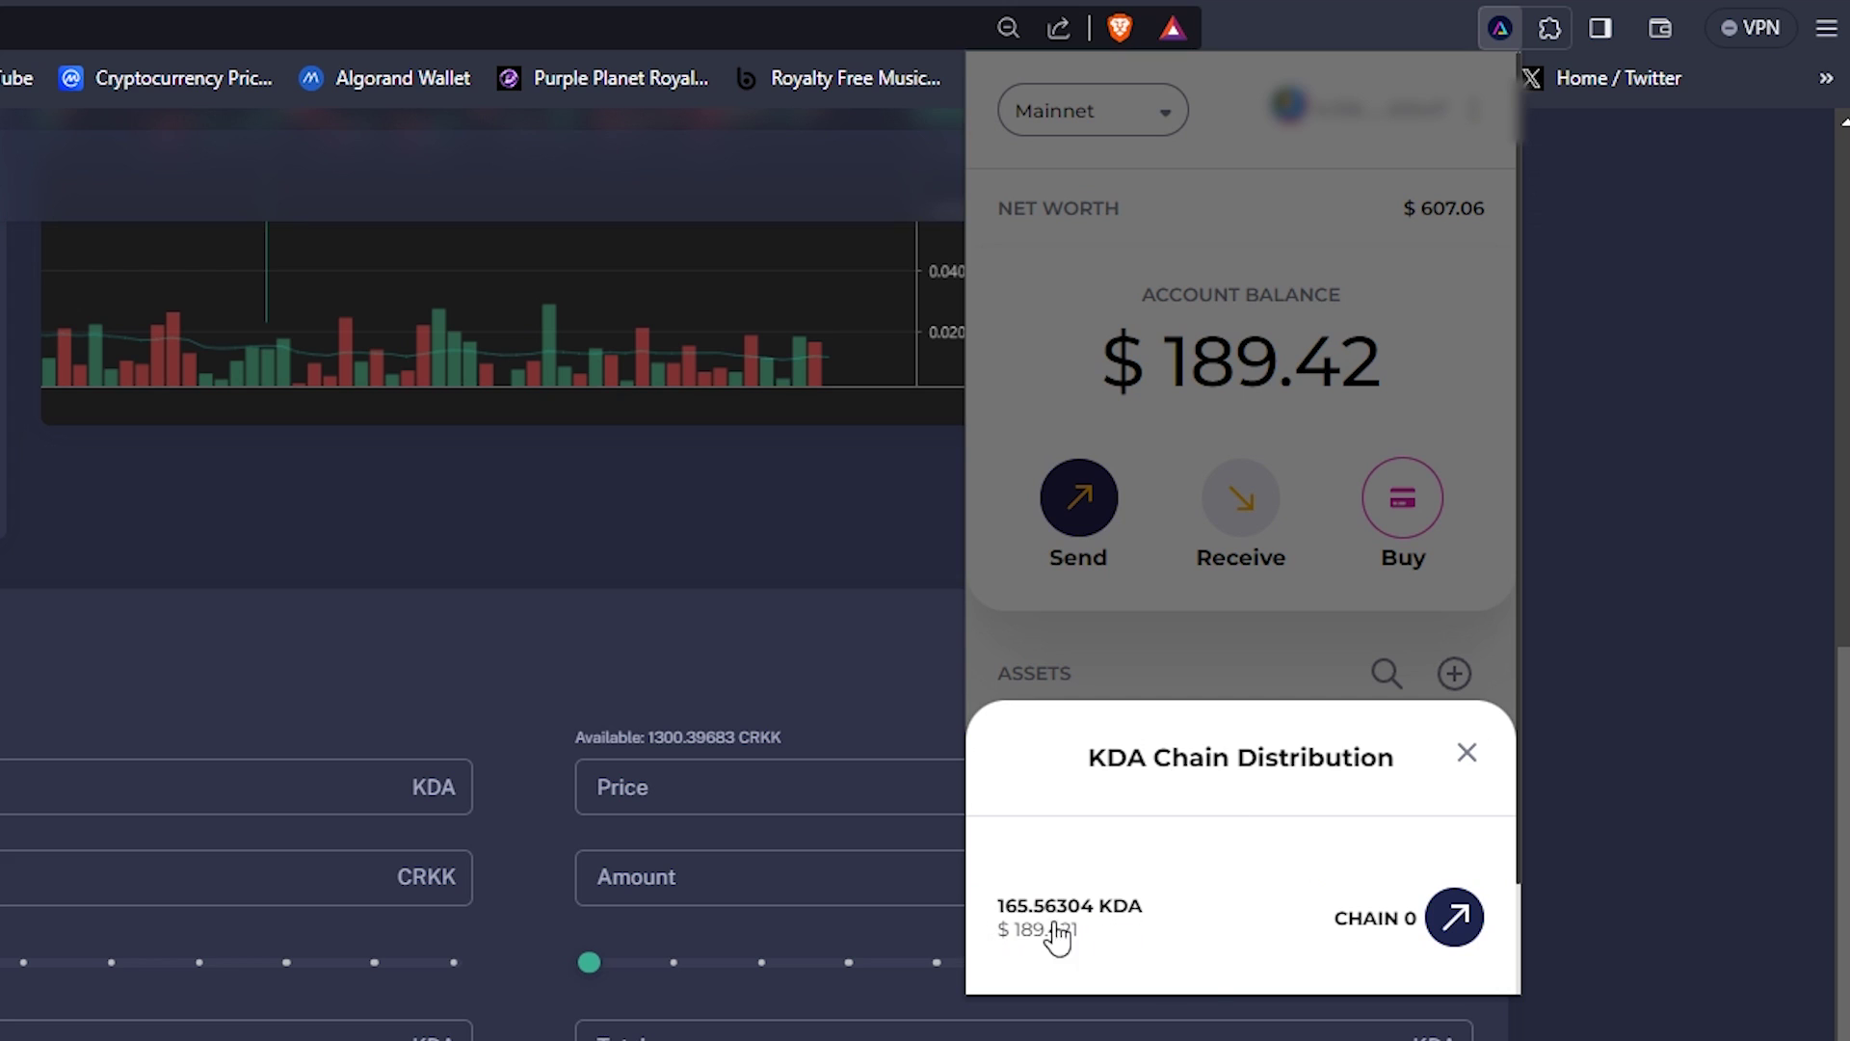
click(1469, 756)
click(1078, 497)
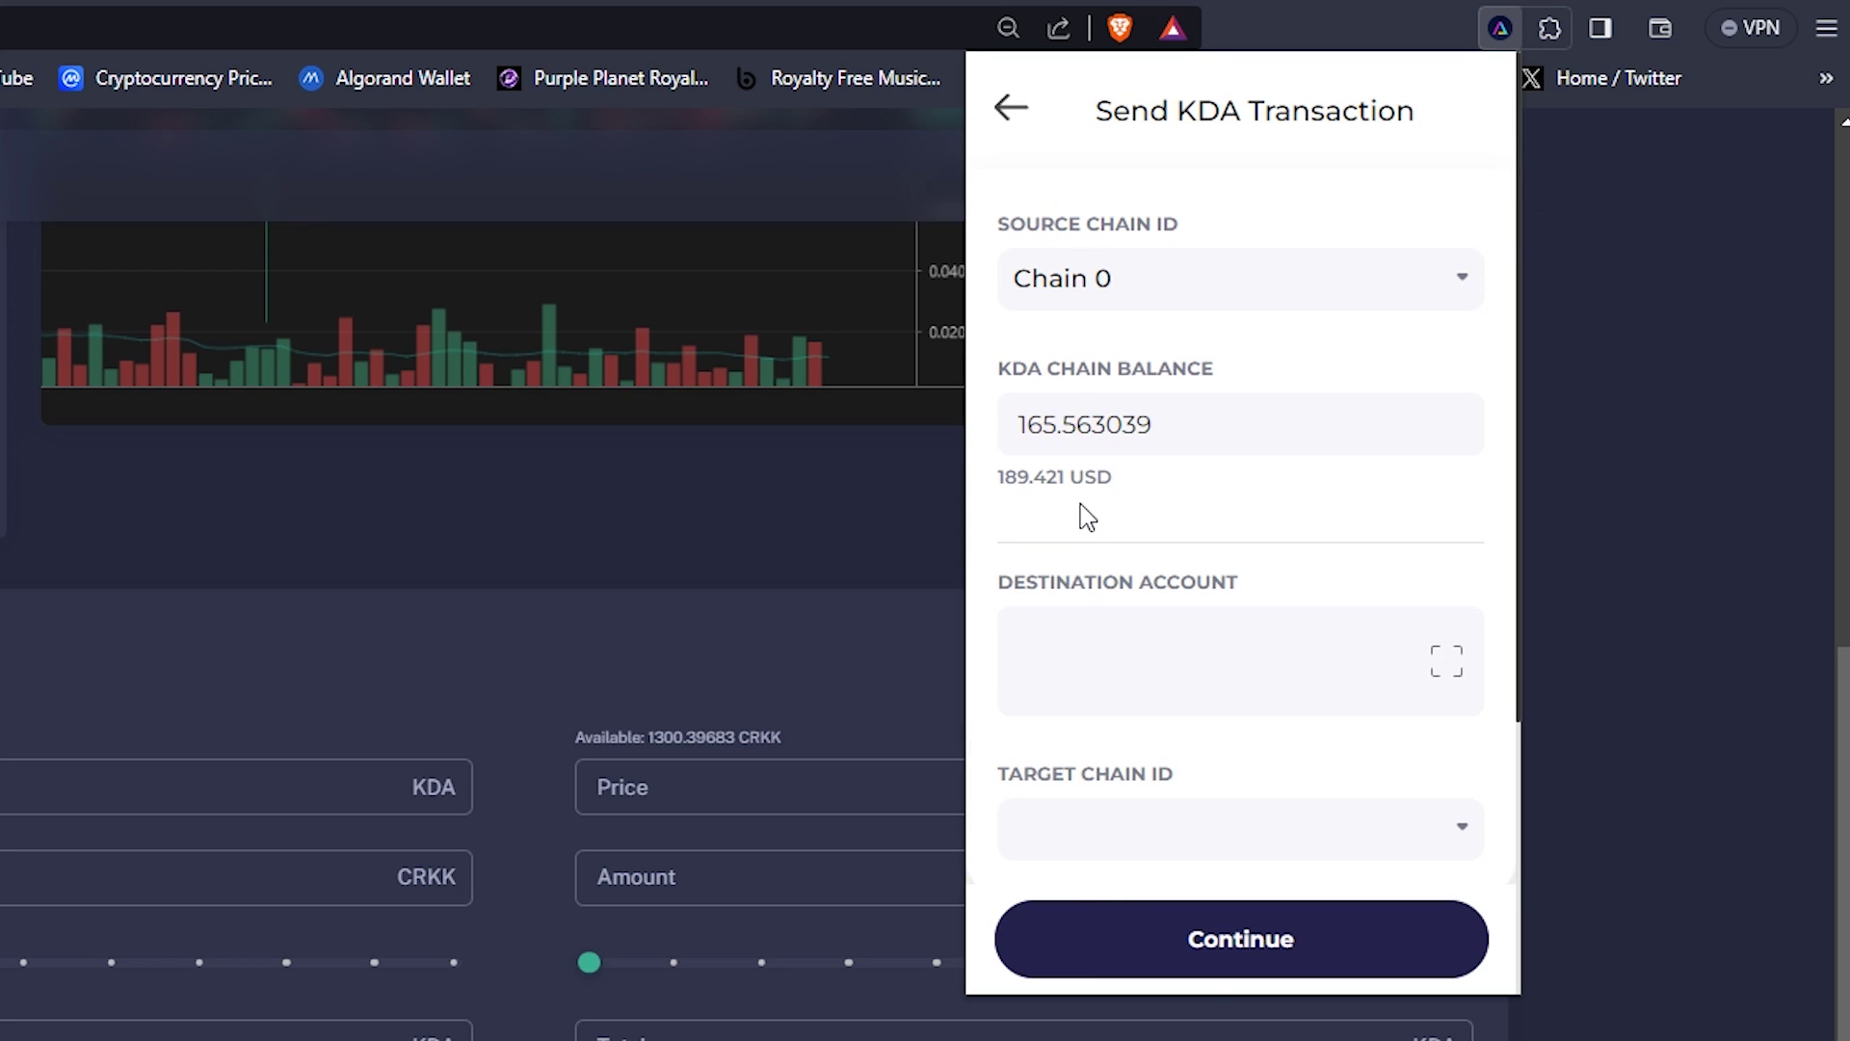
Send the full 165.560539 KDA balance on Chain 0 to the pasted gateway address.
key(ctrl+v)
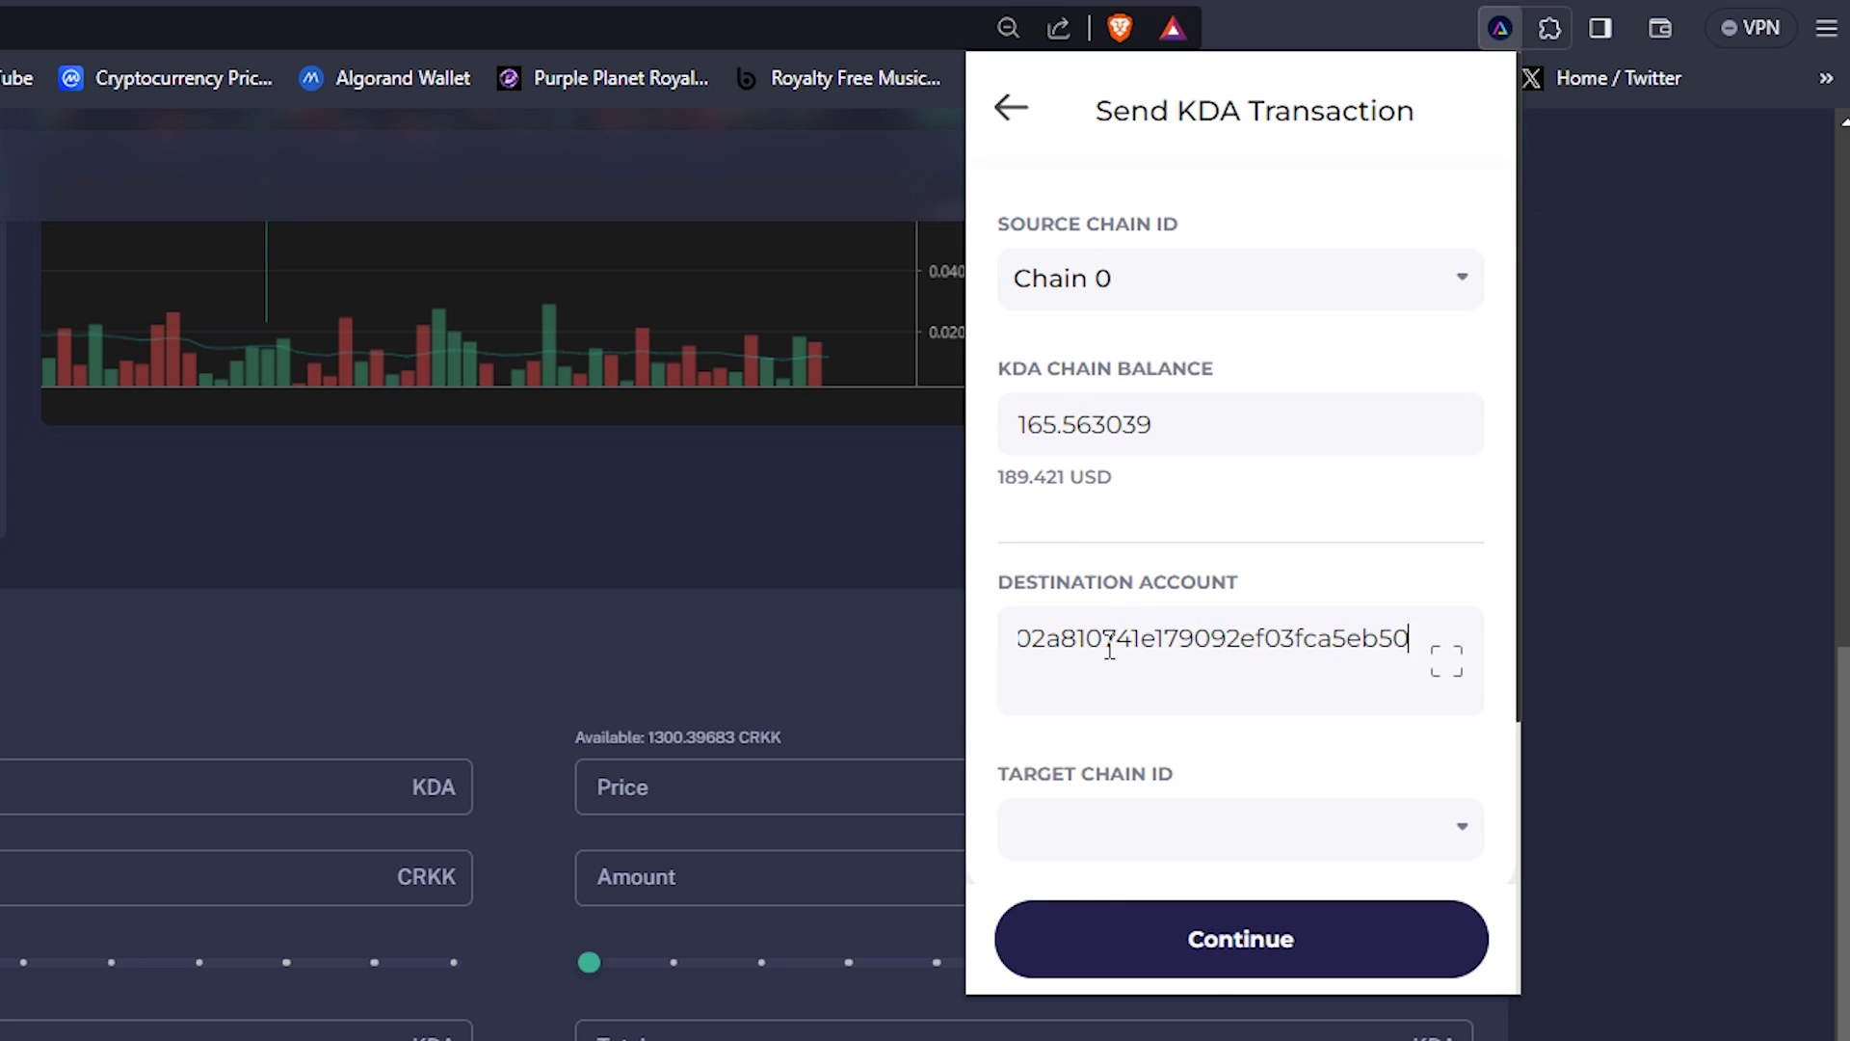
click(1265, 830)
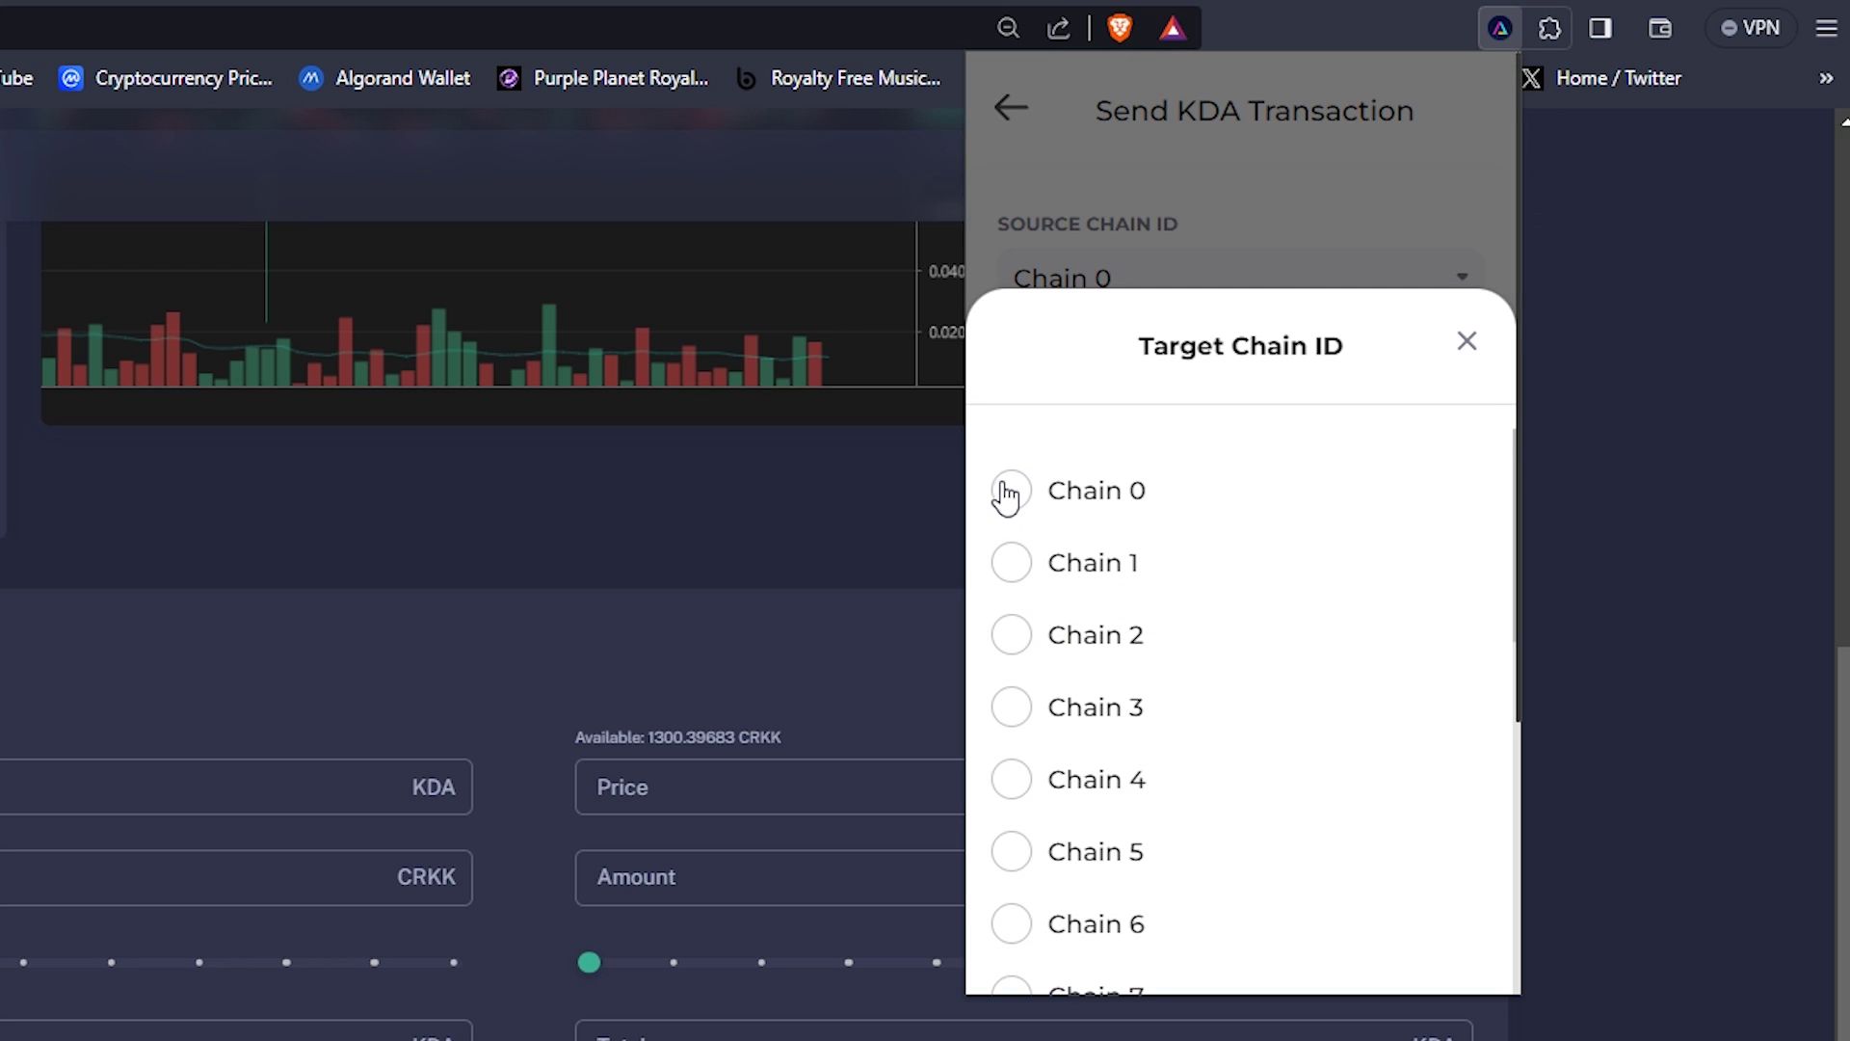
click(1011, 489)
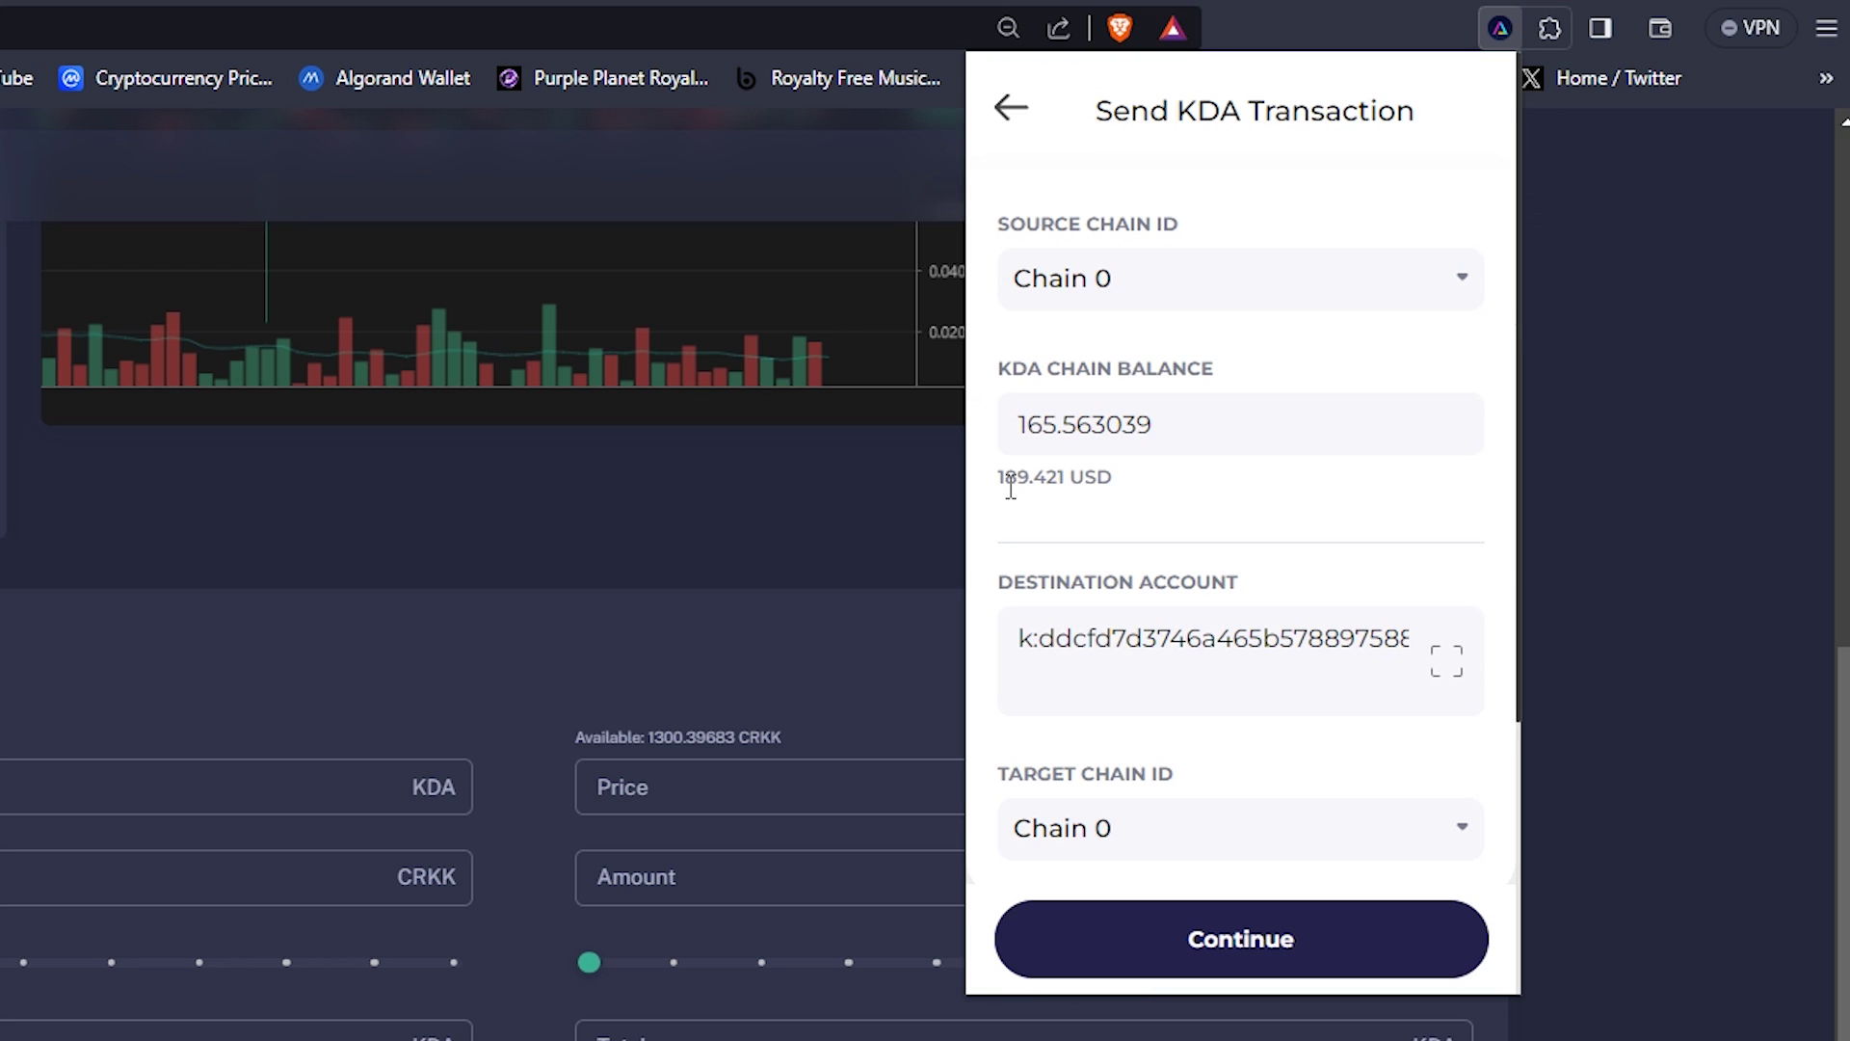
click(1240, 944)
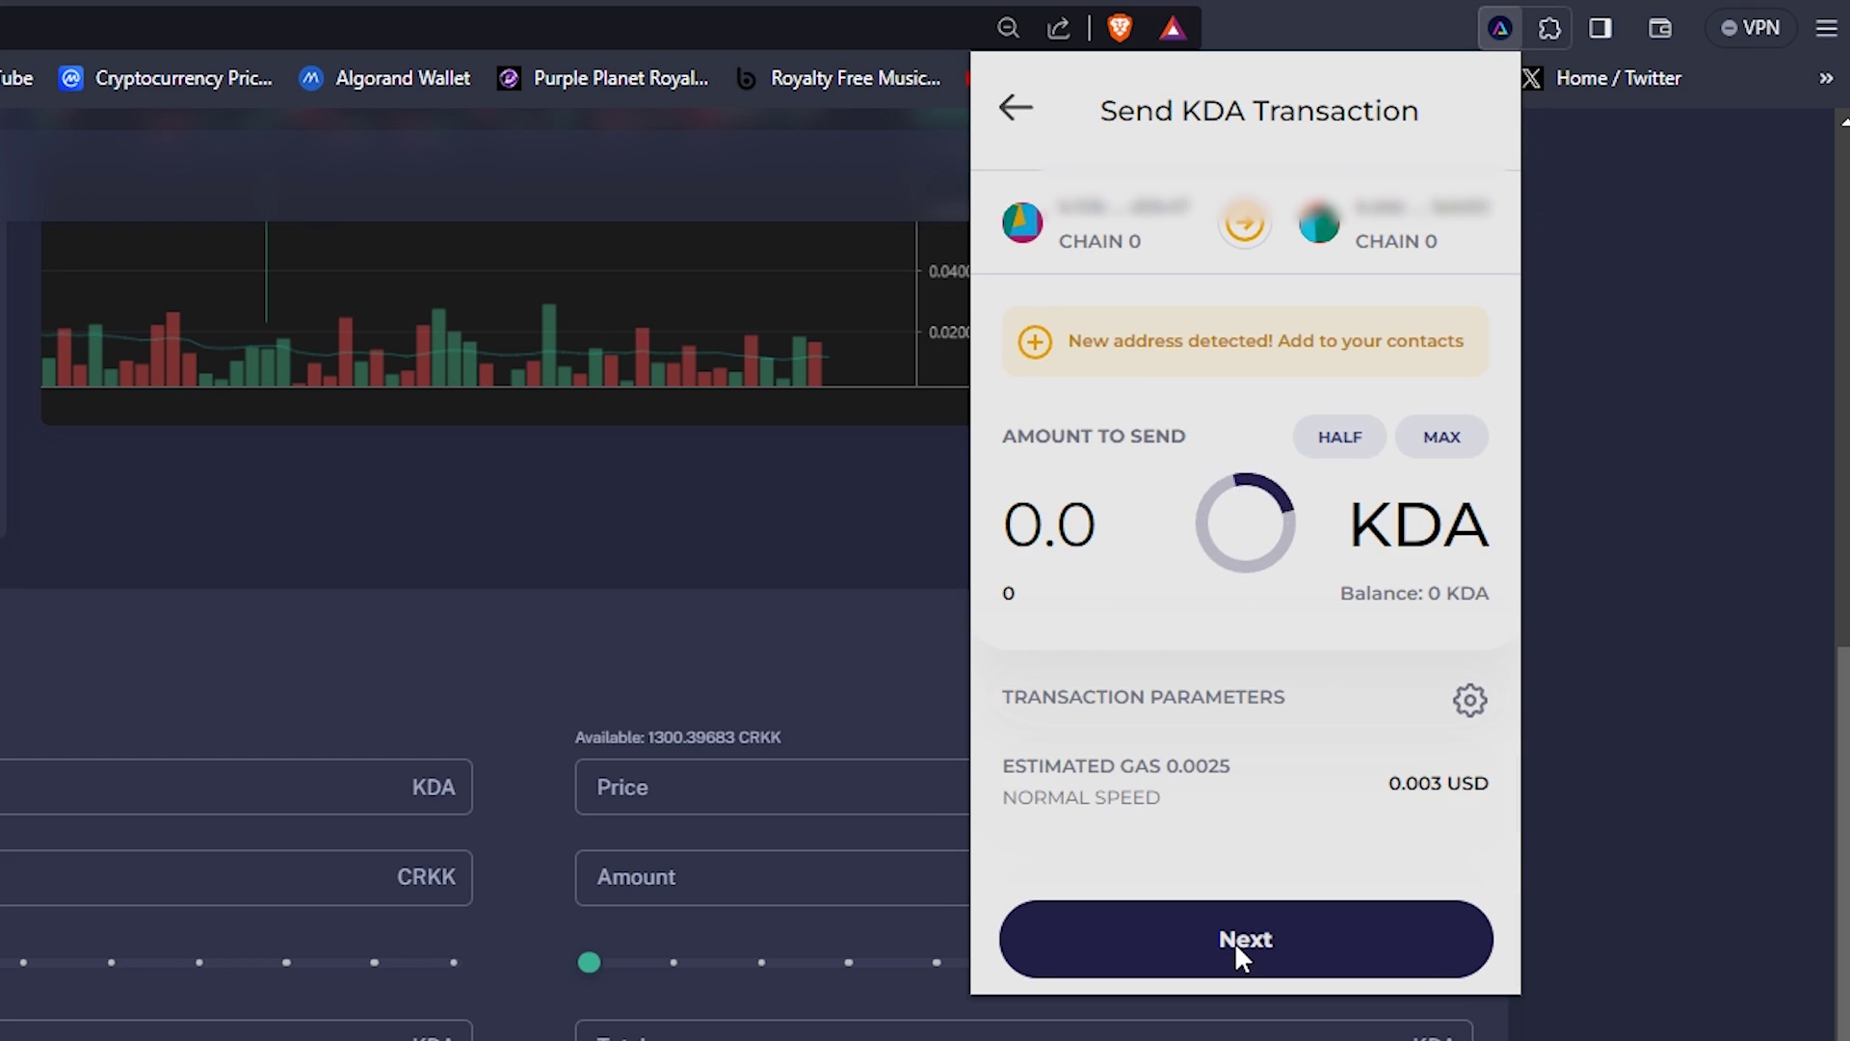
click(1438, 445)
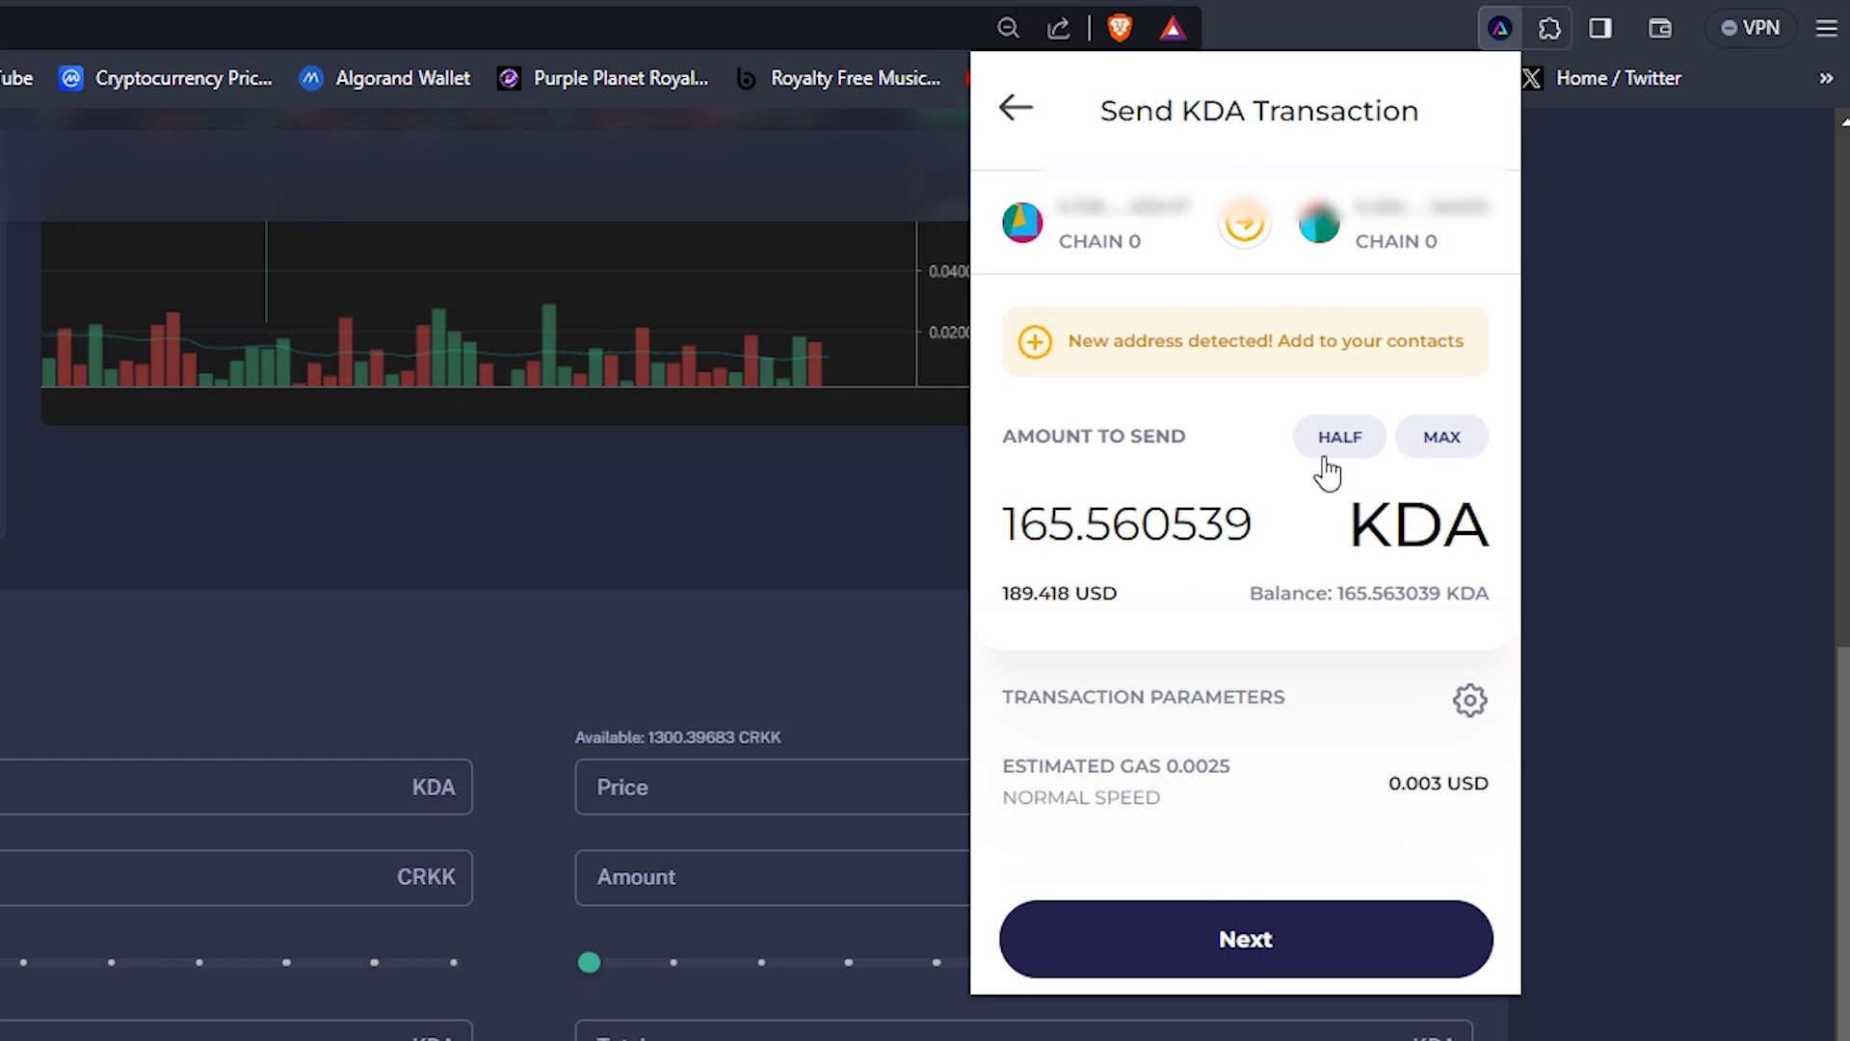
click(1250, 940)
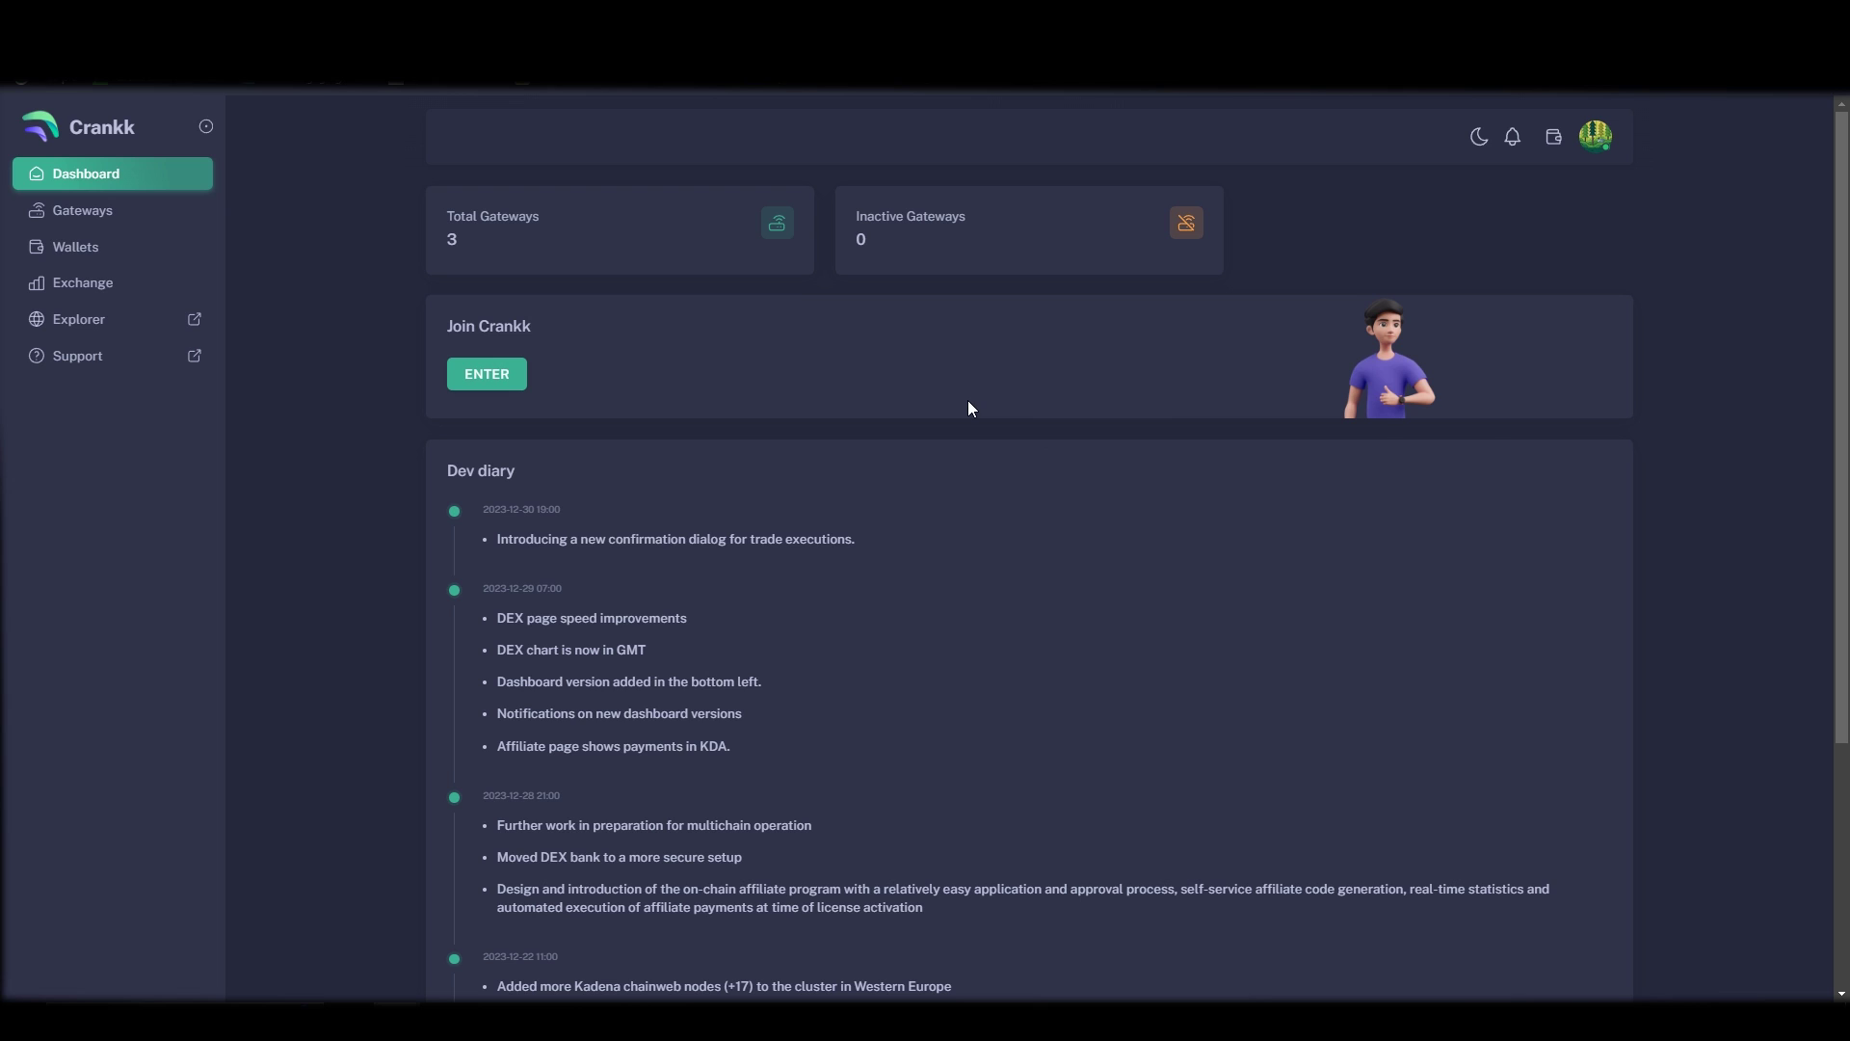
Buy a Crankk license with affiliate code C_NORDIC and terms accepted, then return to Wallets.
click(493, 376)
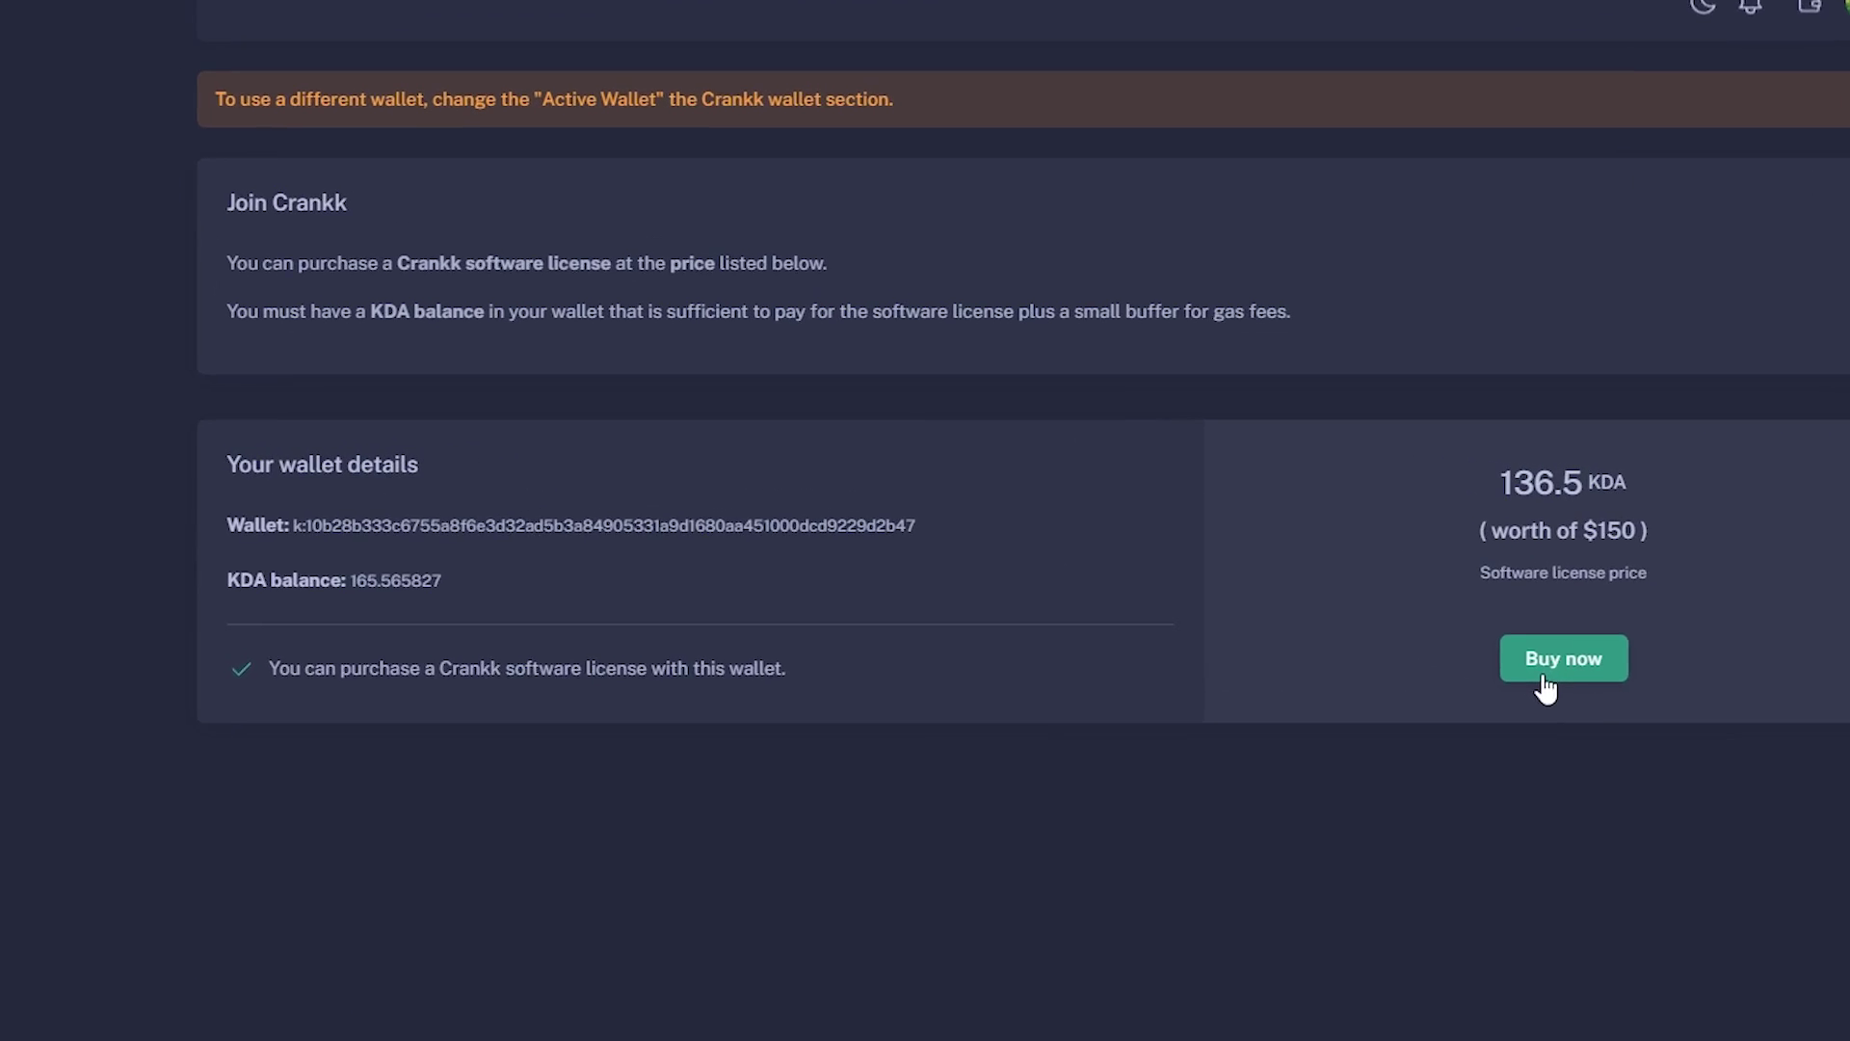
click(1544, 675)
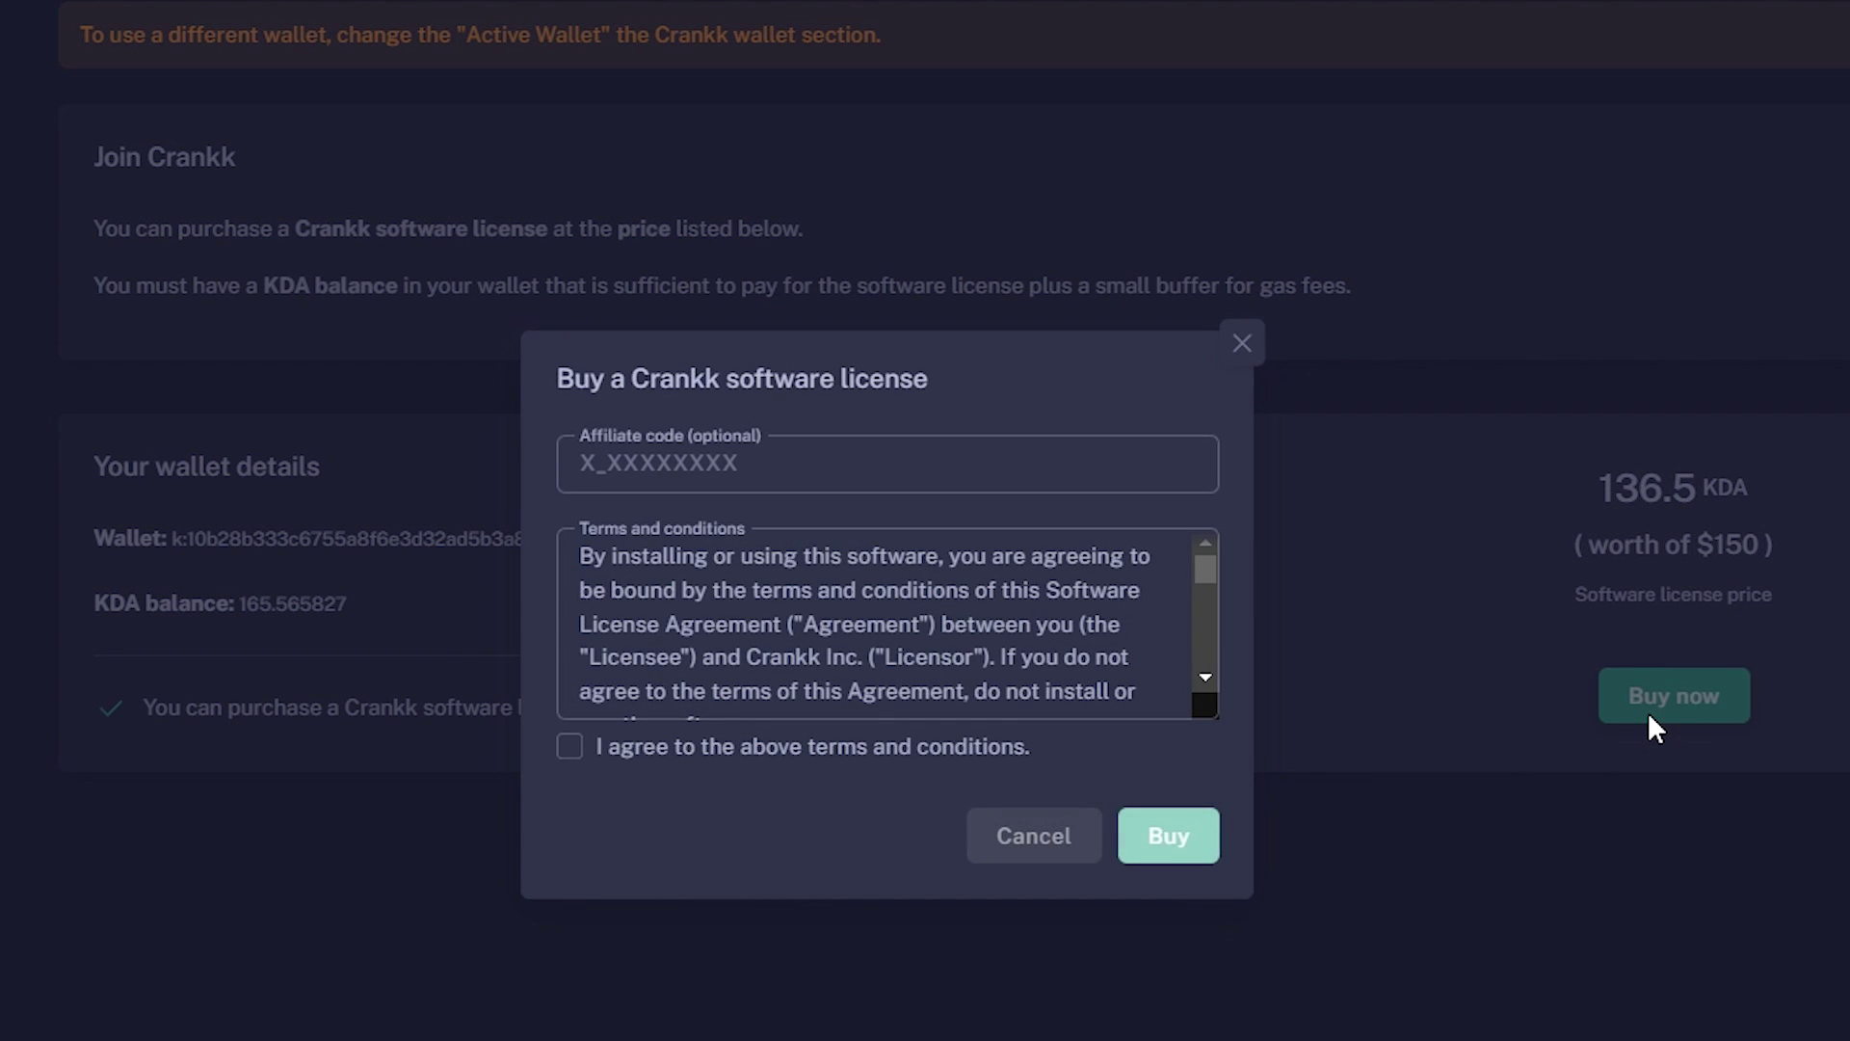
text(C_)
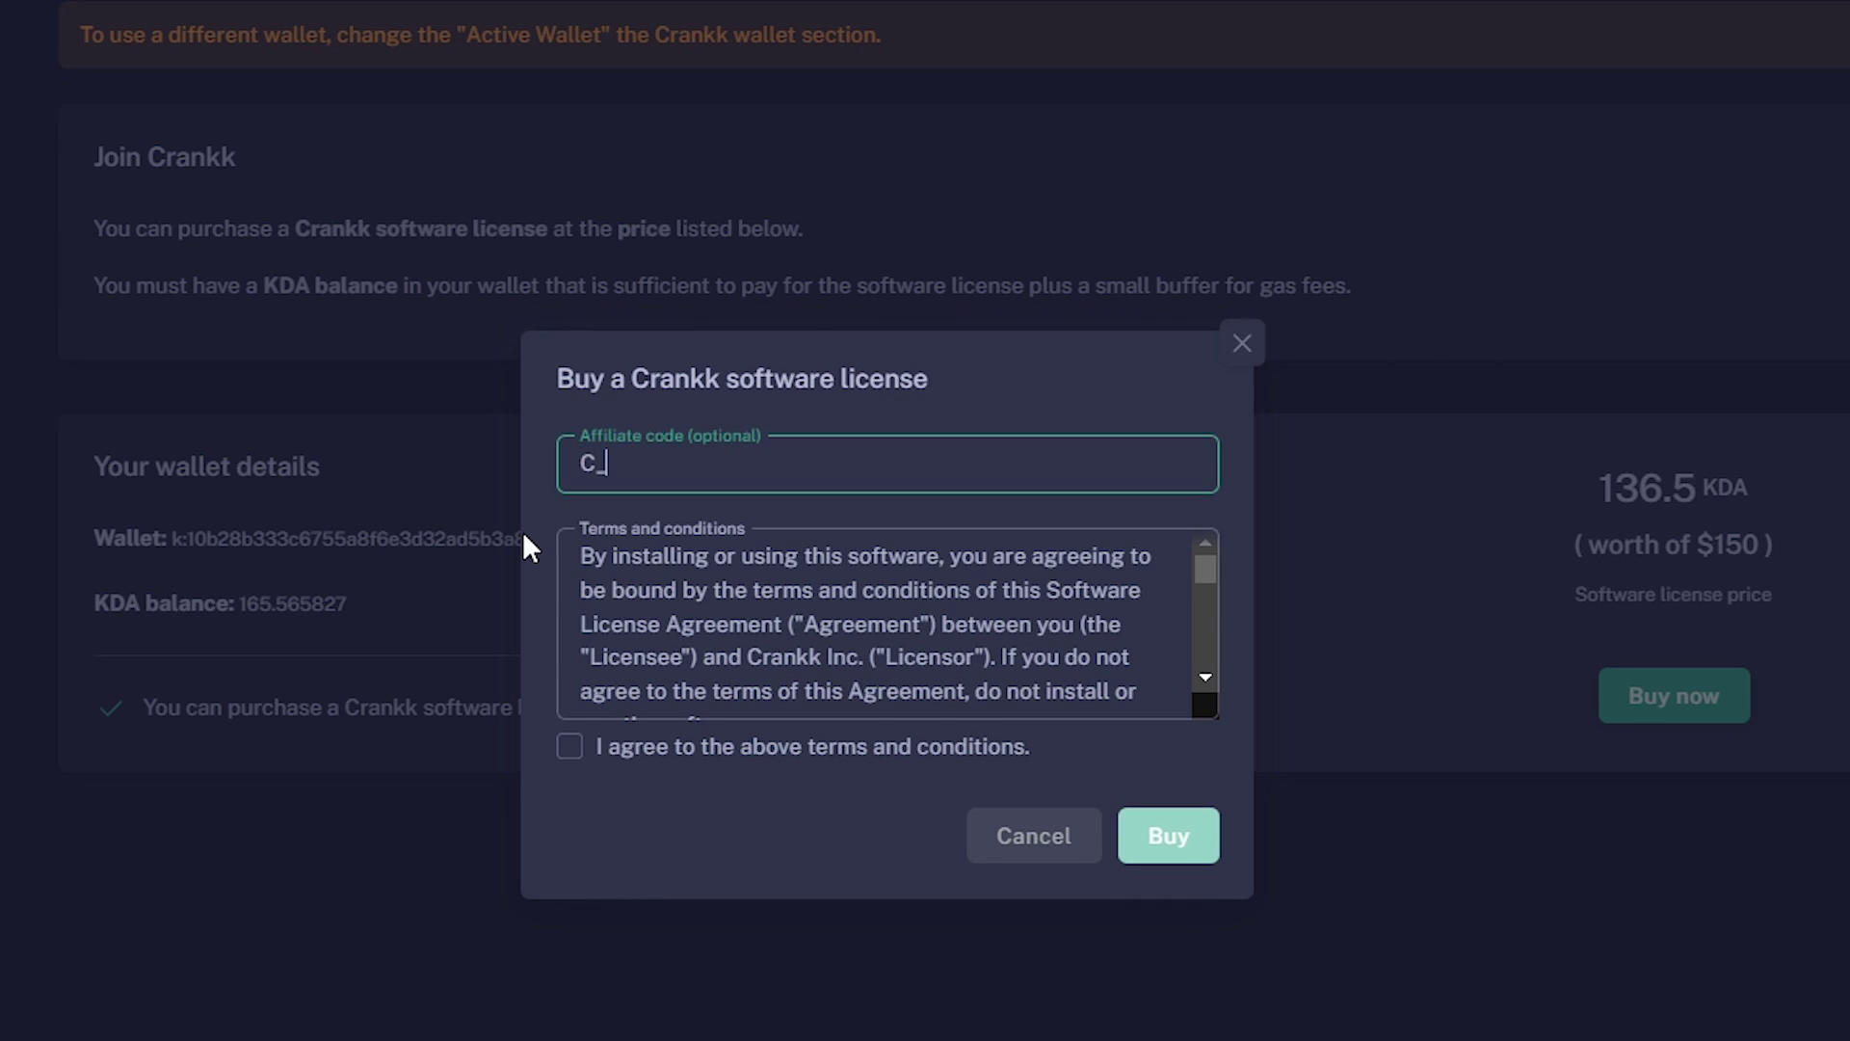
text(NORDIC)
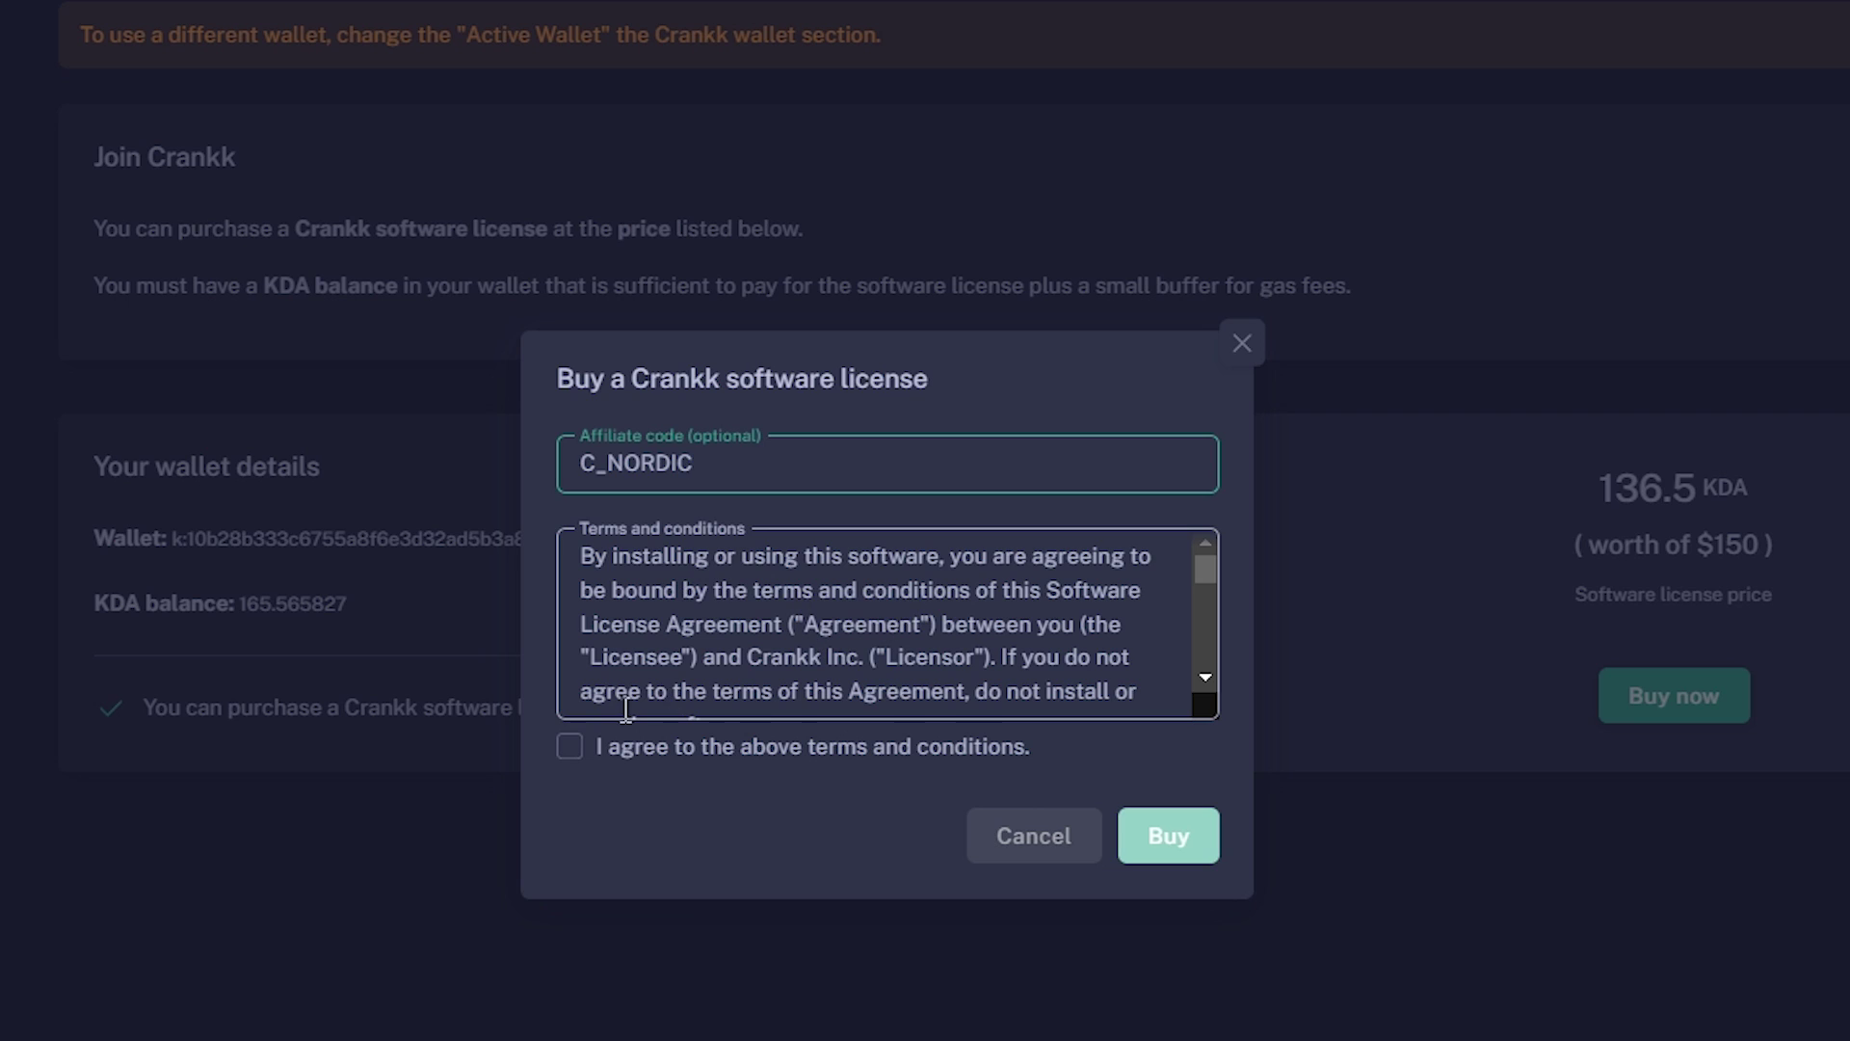
click(574, 749)
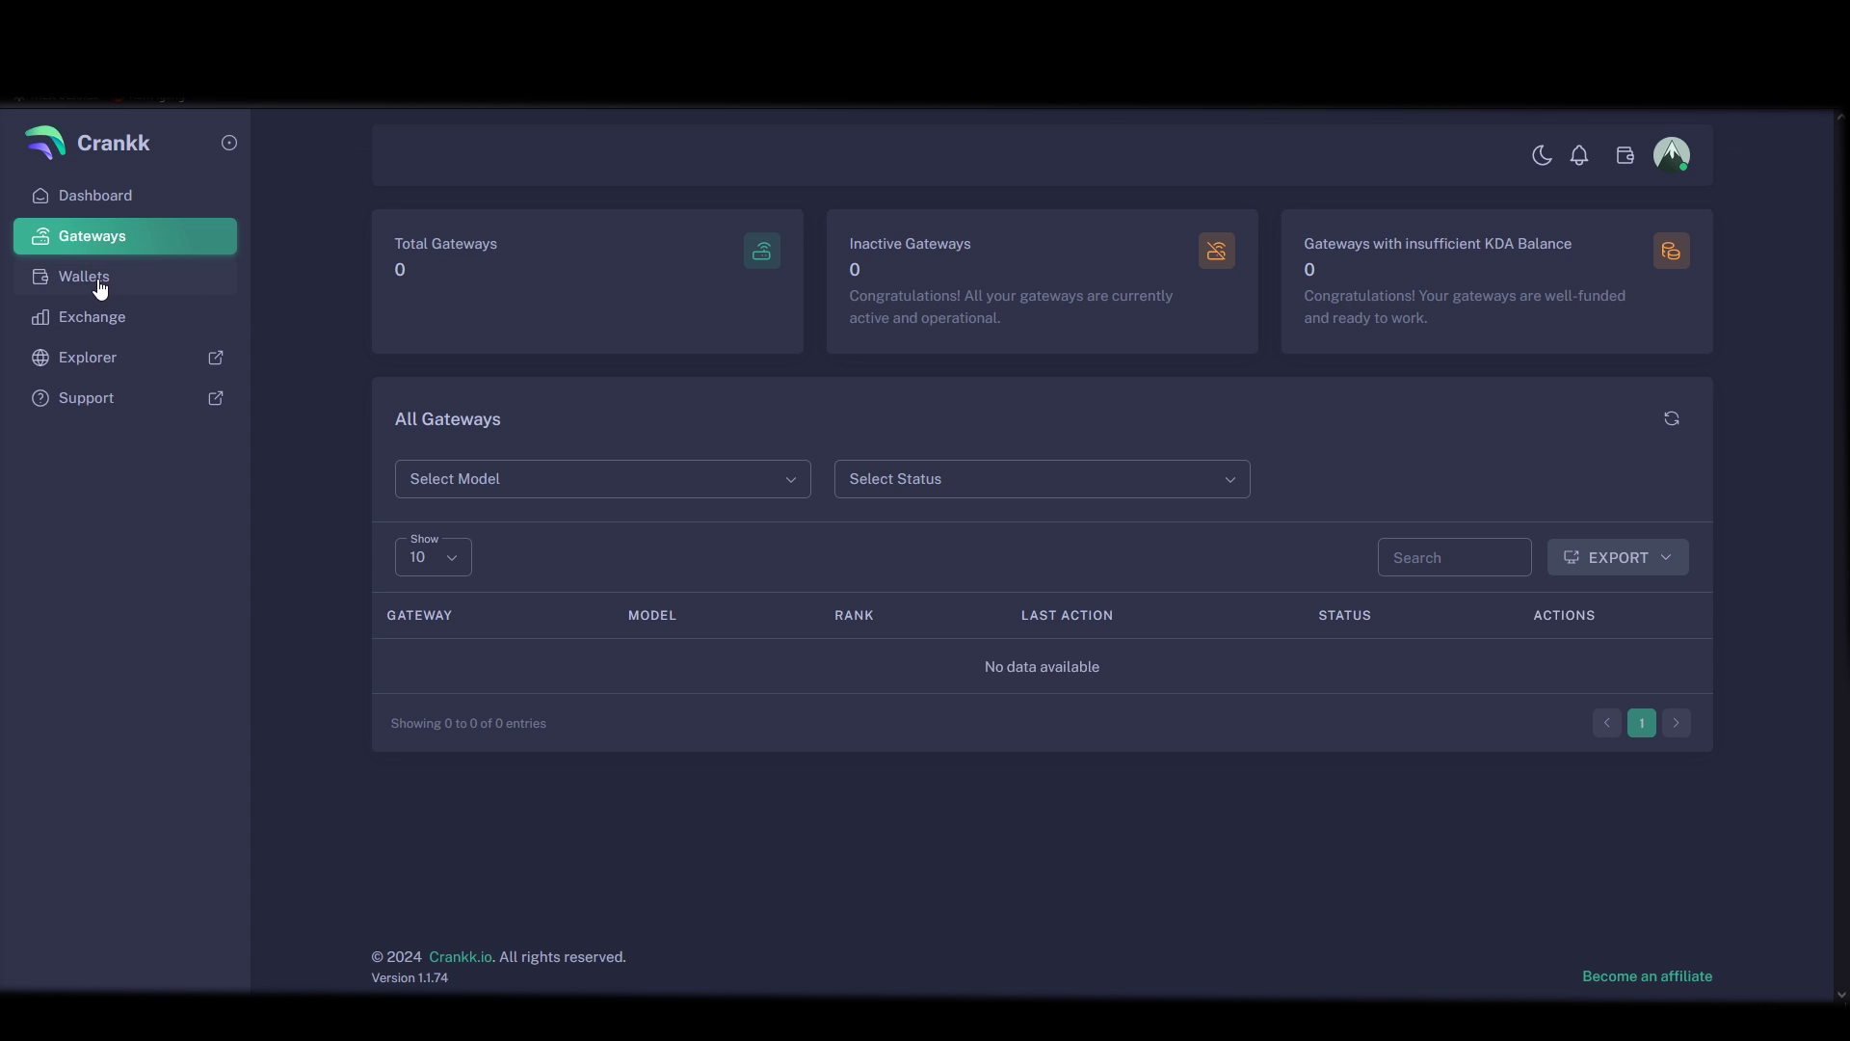
click(99, 288)
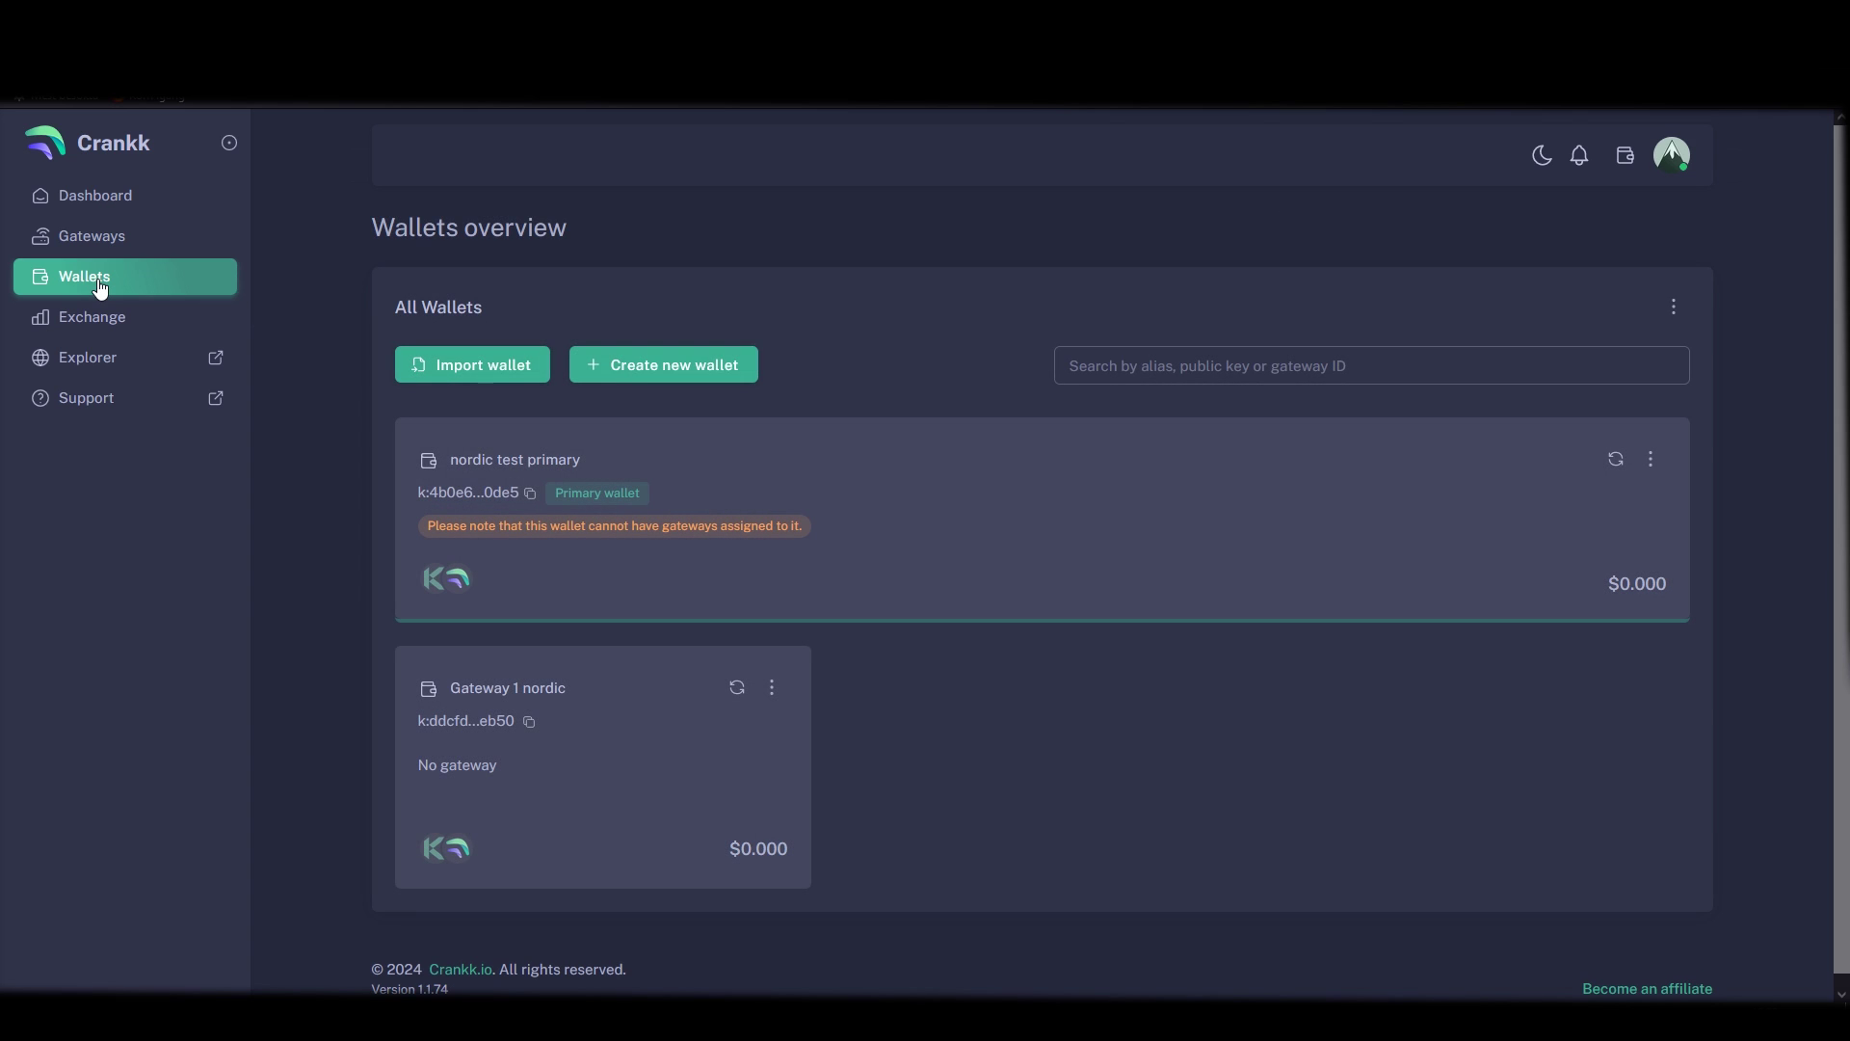
Open the Gateway 1 nordic wallet, then the Panther X2 guide under Onboarding Full Hotspots.
click(497, 701)
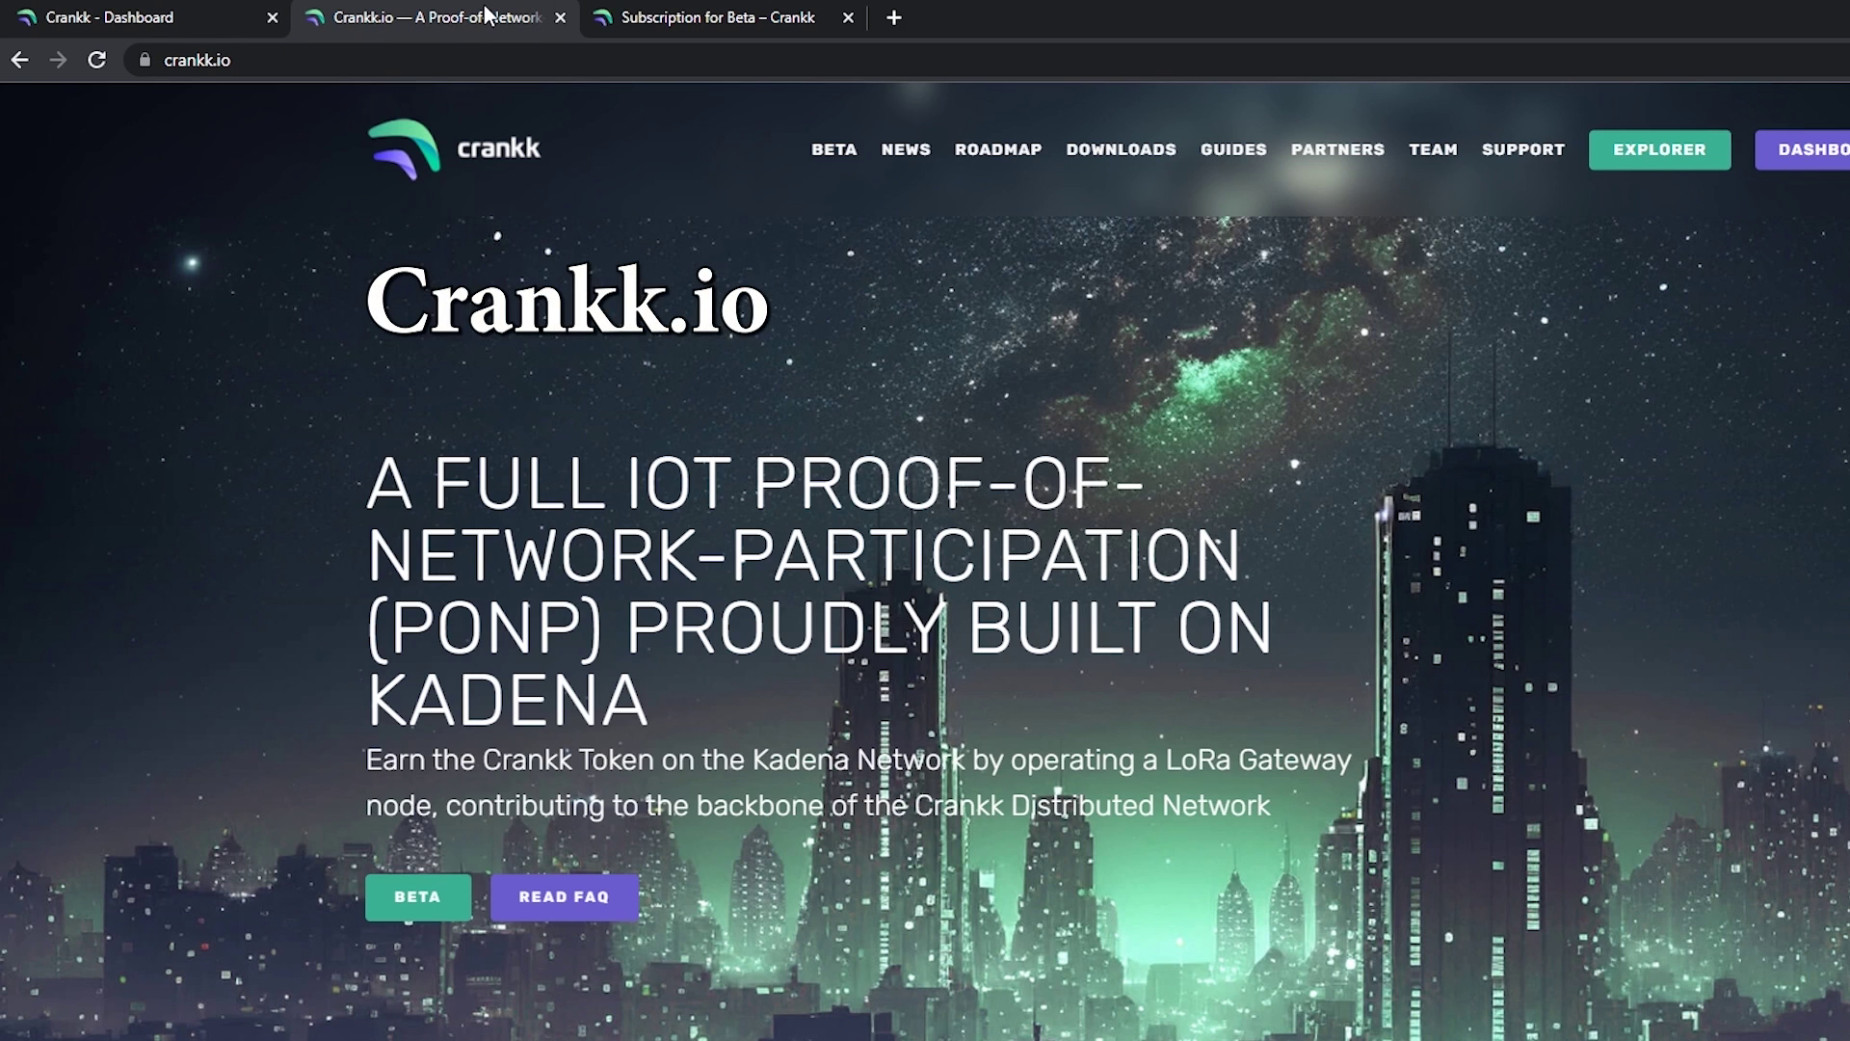
click(1224, 160)
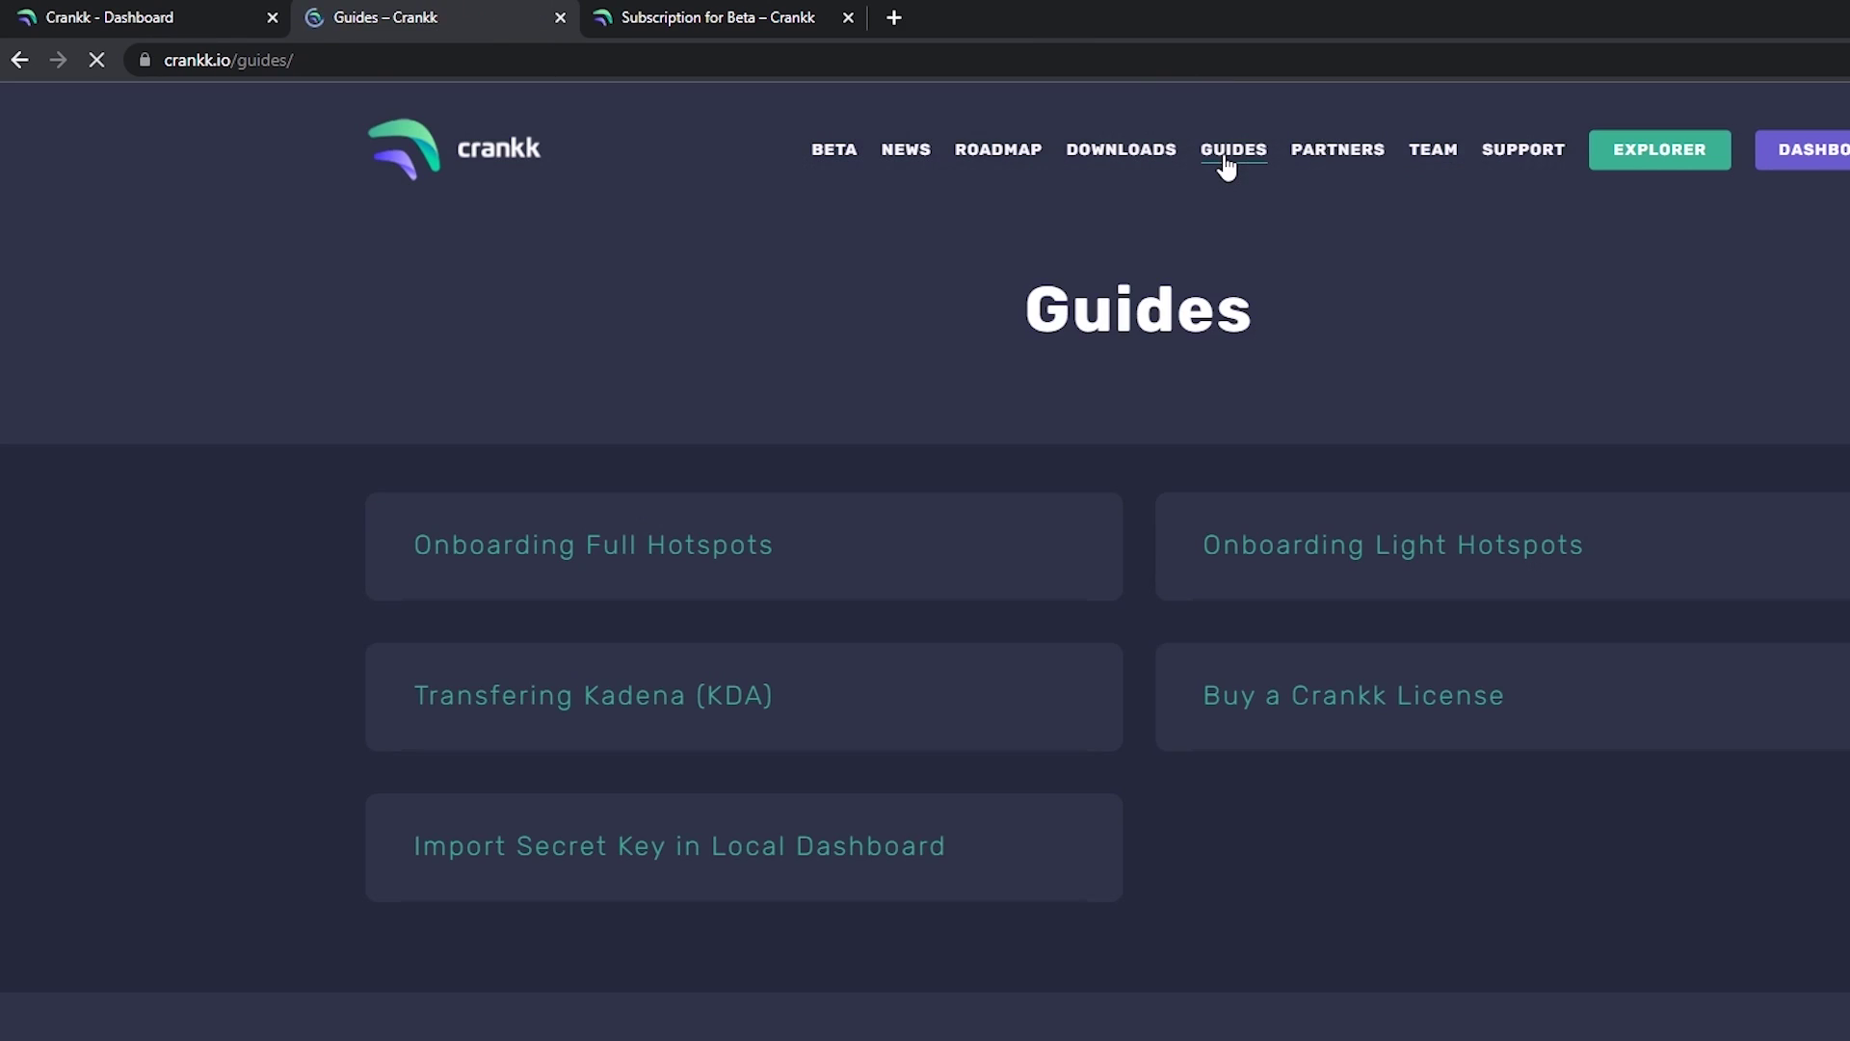
click(771, 558)
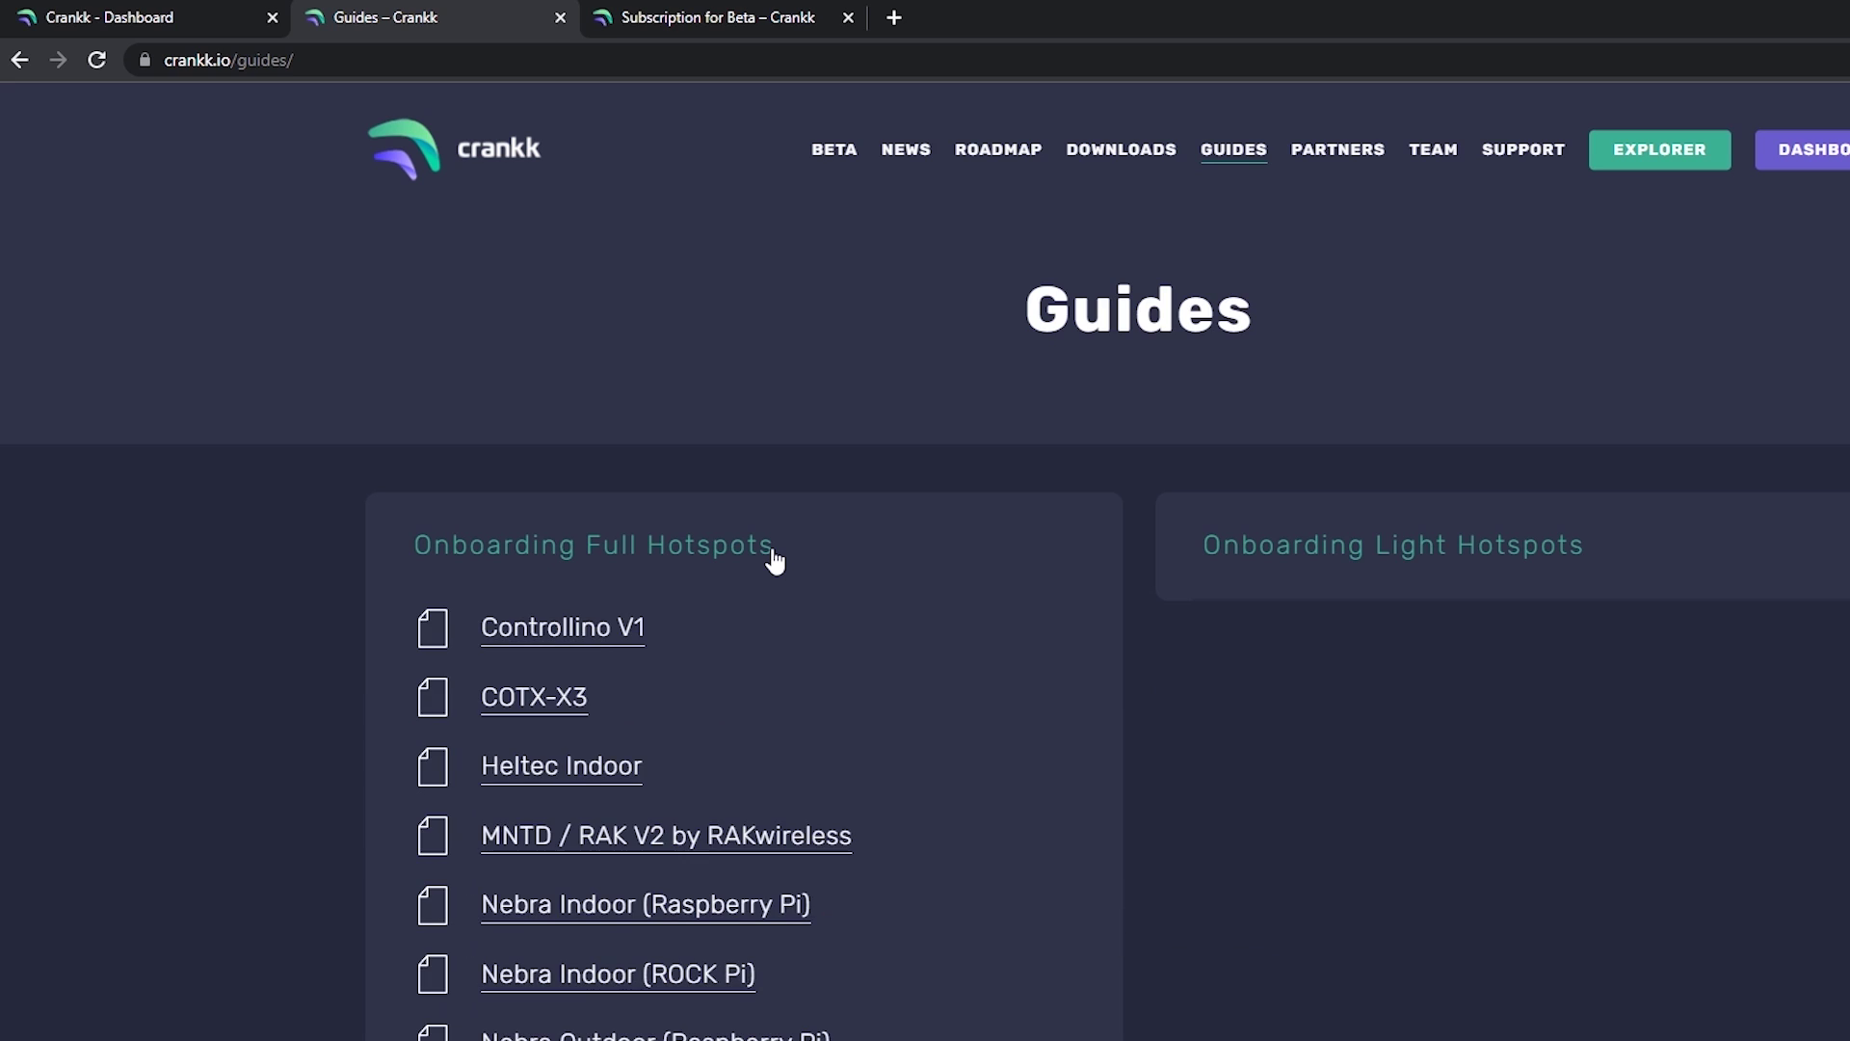
scroll(699, 776, down, 4)
click(559, 821)
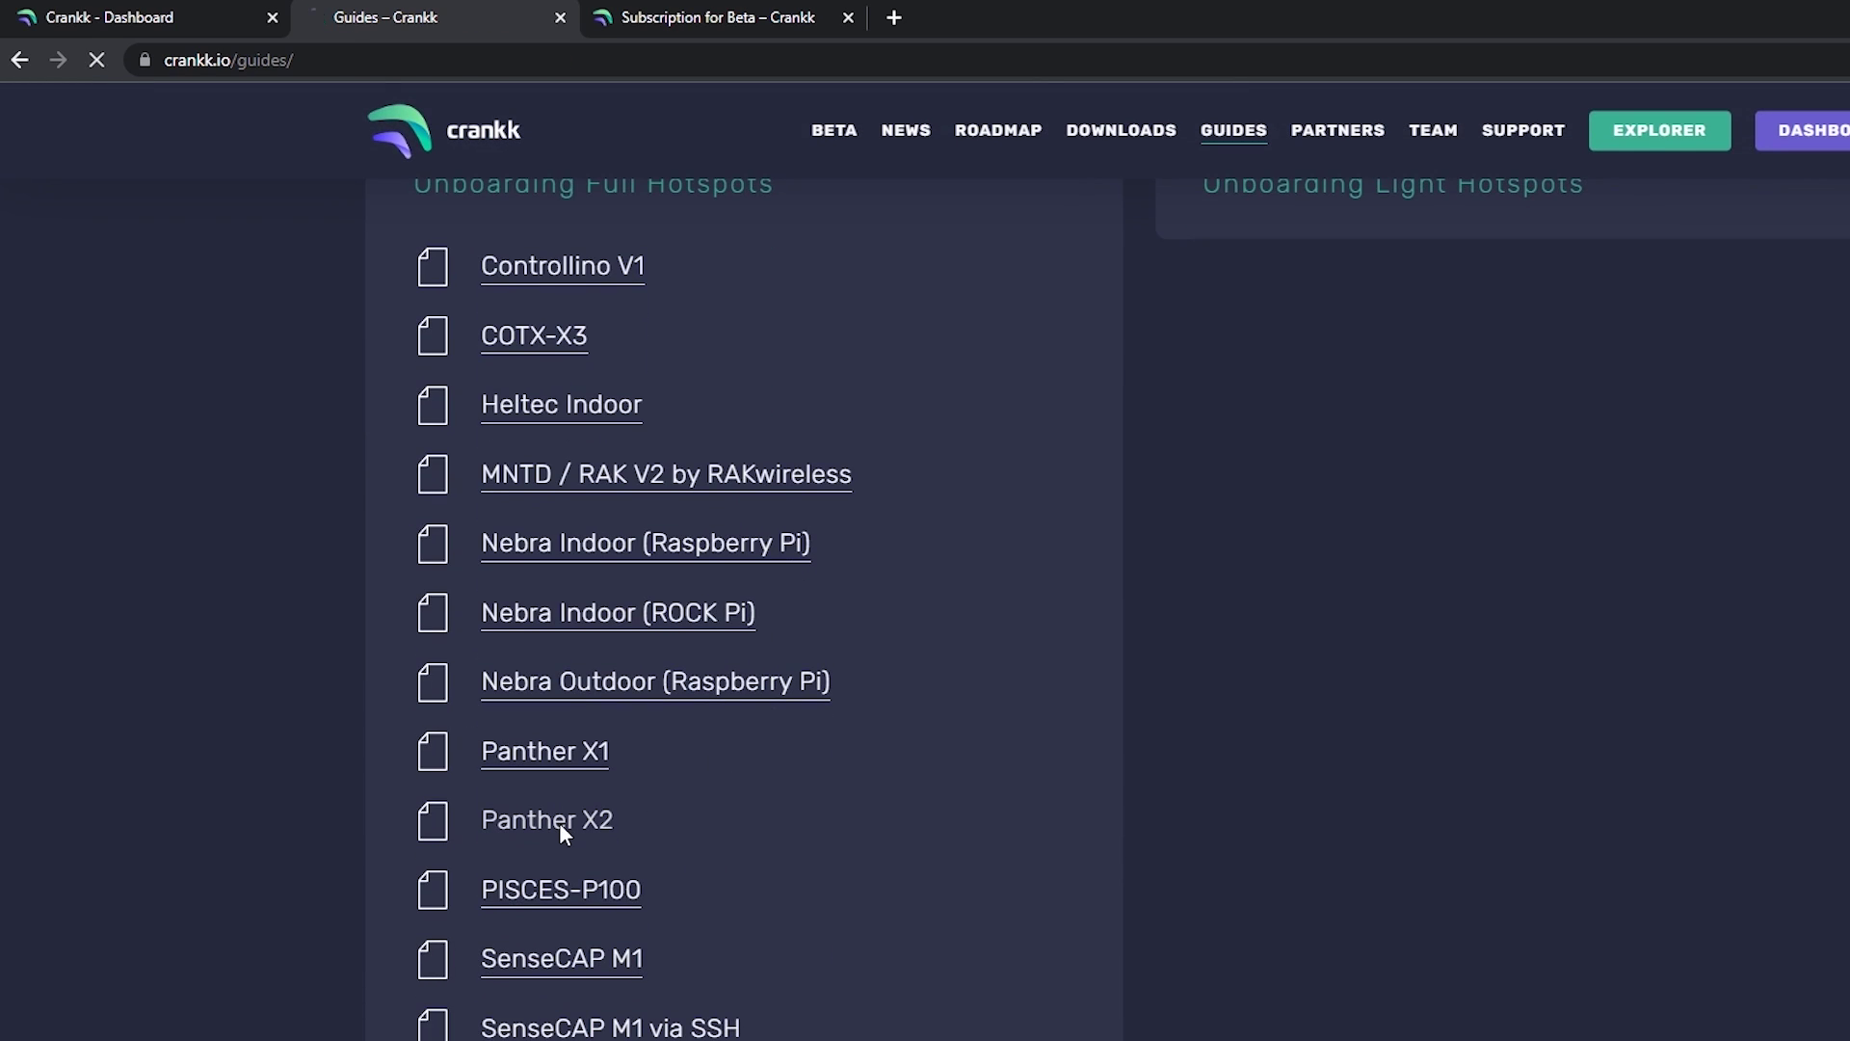
scroll(911, 540, down, 15)
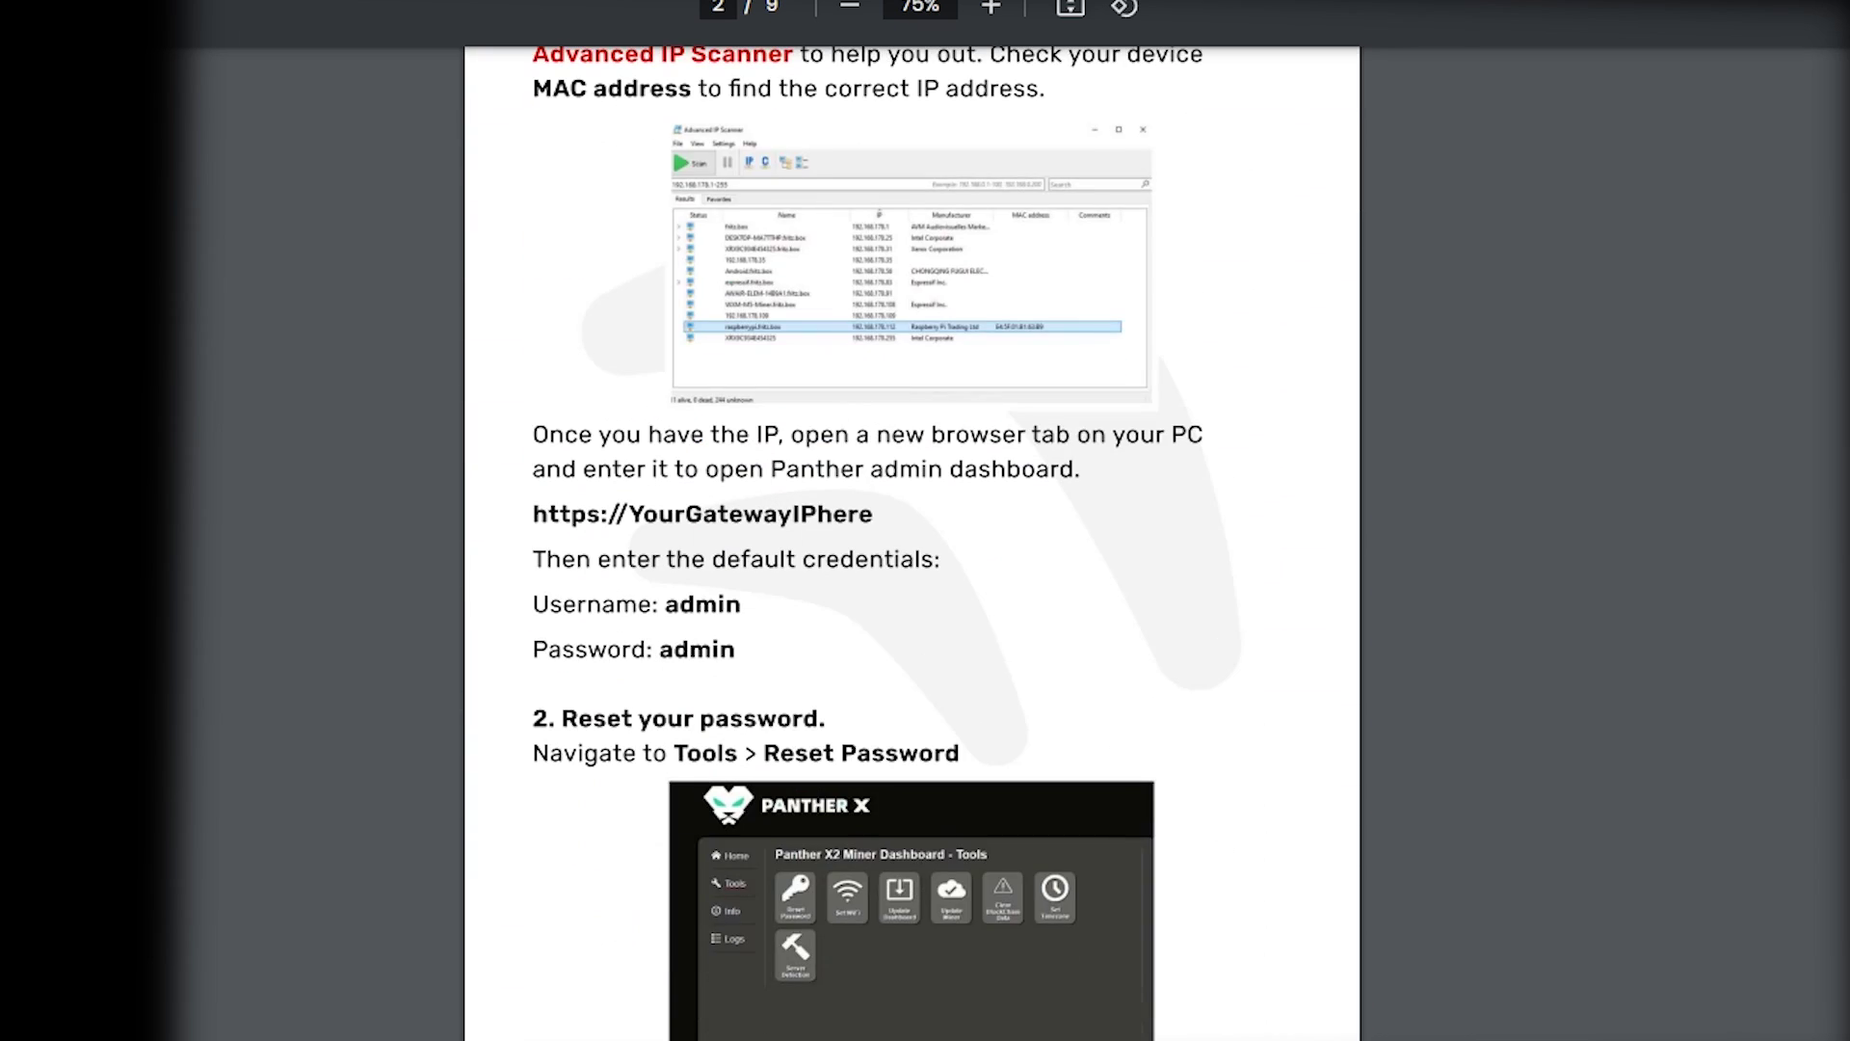
scroll(911, 540, down, 2)
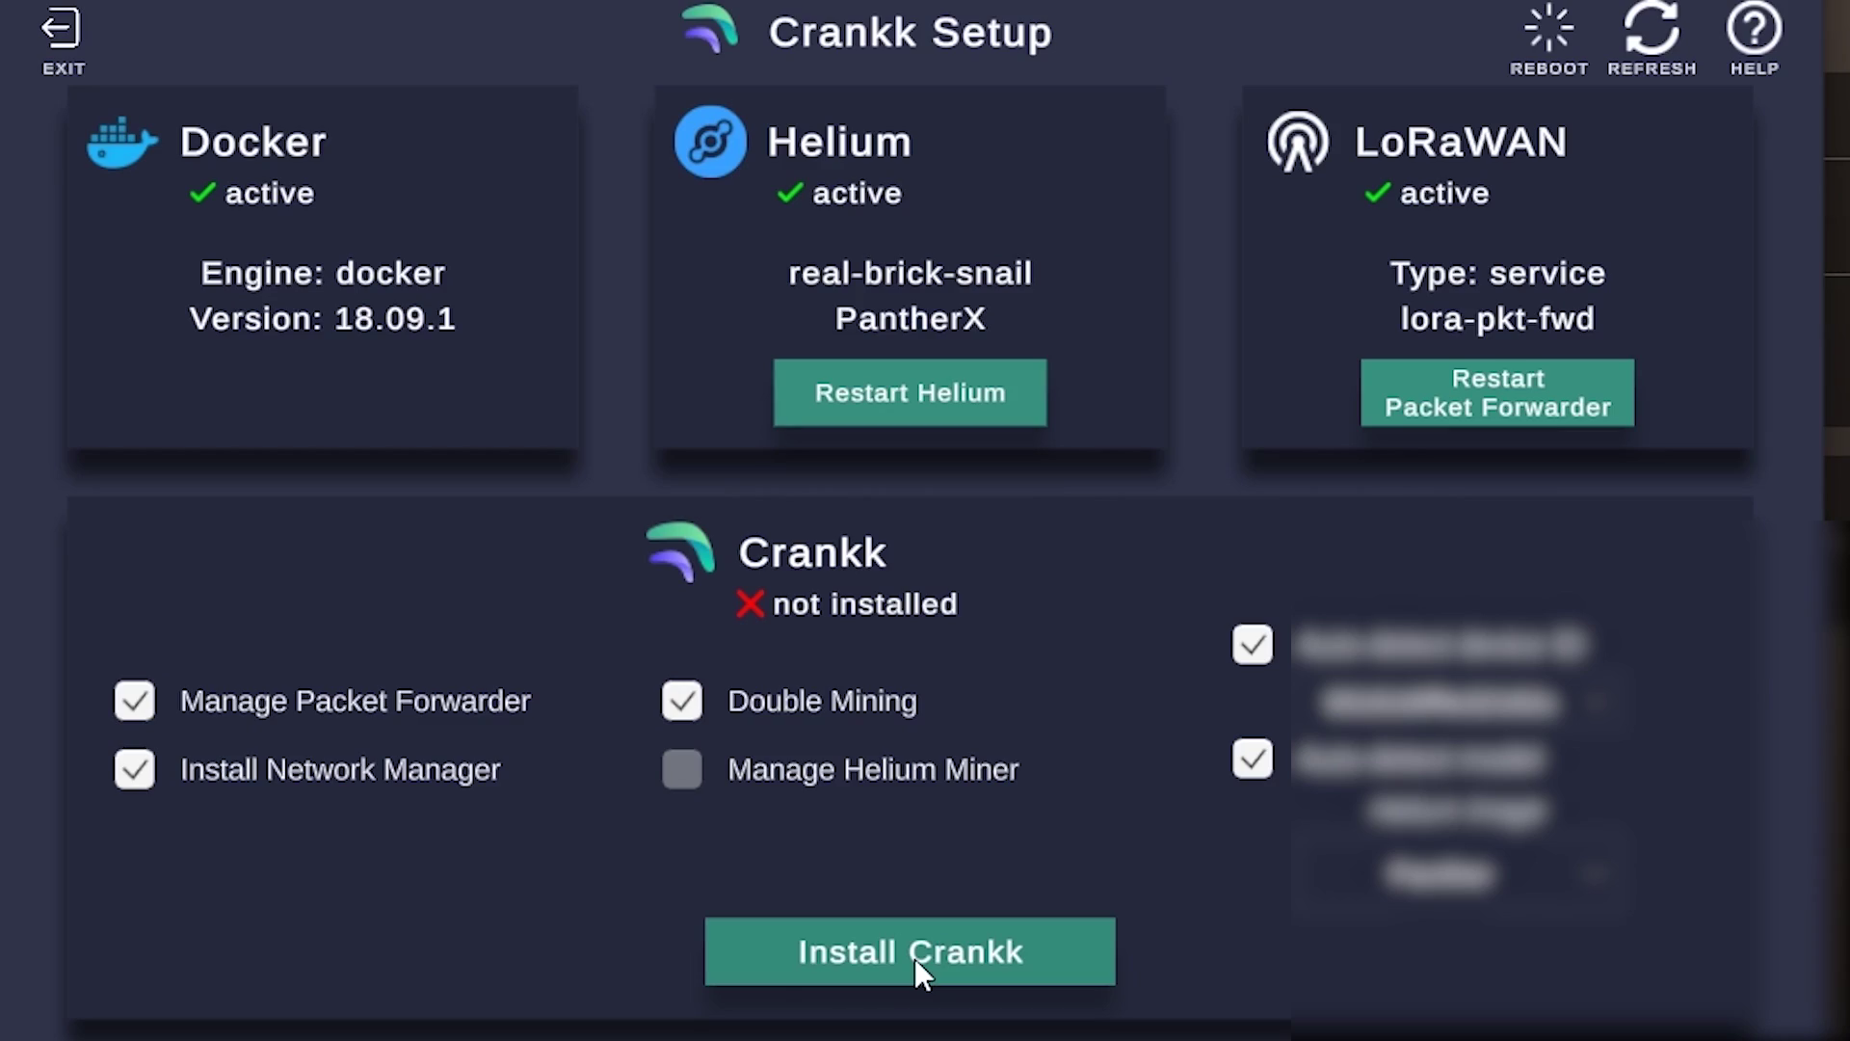
Install Crankk on the PantherX gateway and confirm the installation.
click(916, 958)
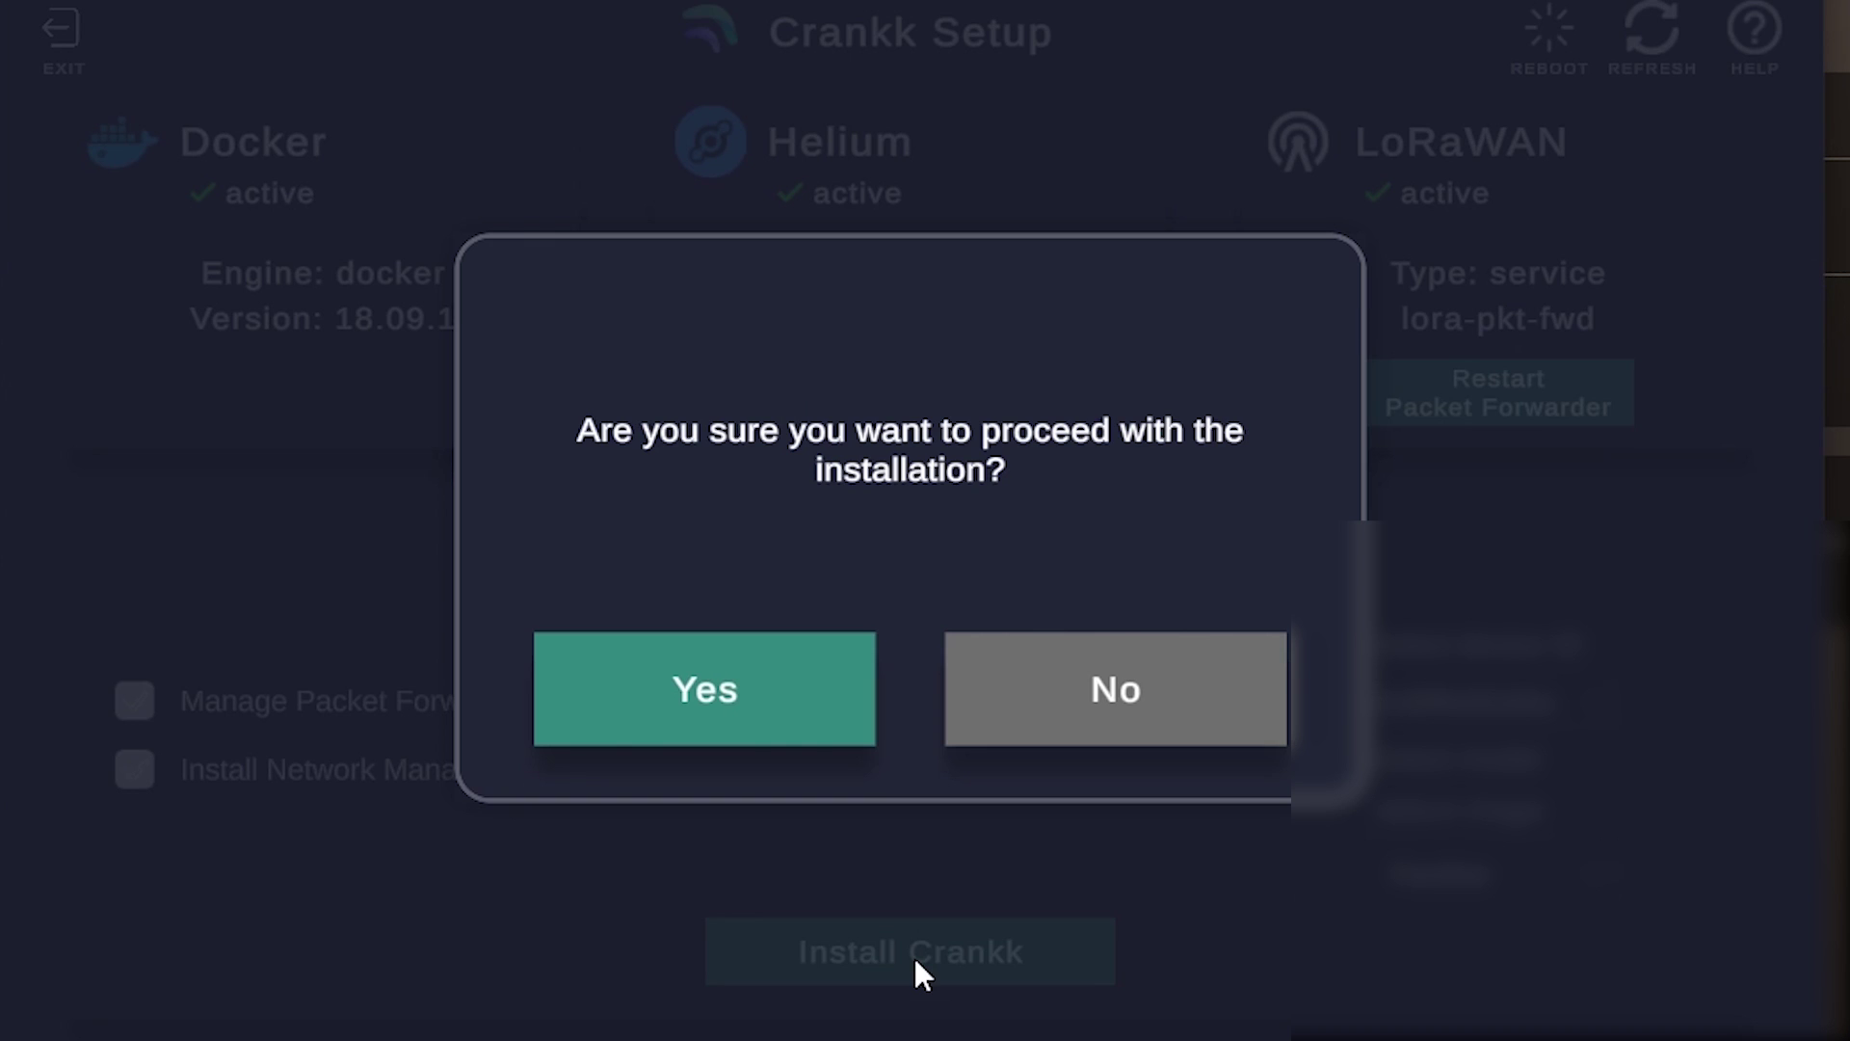
click(697, 724)
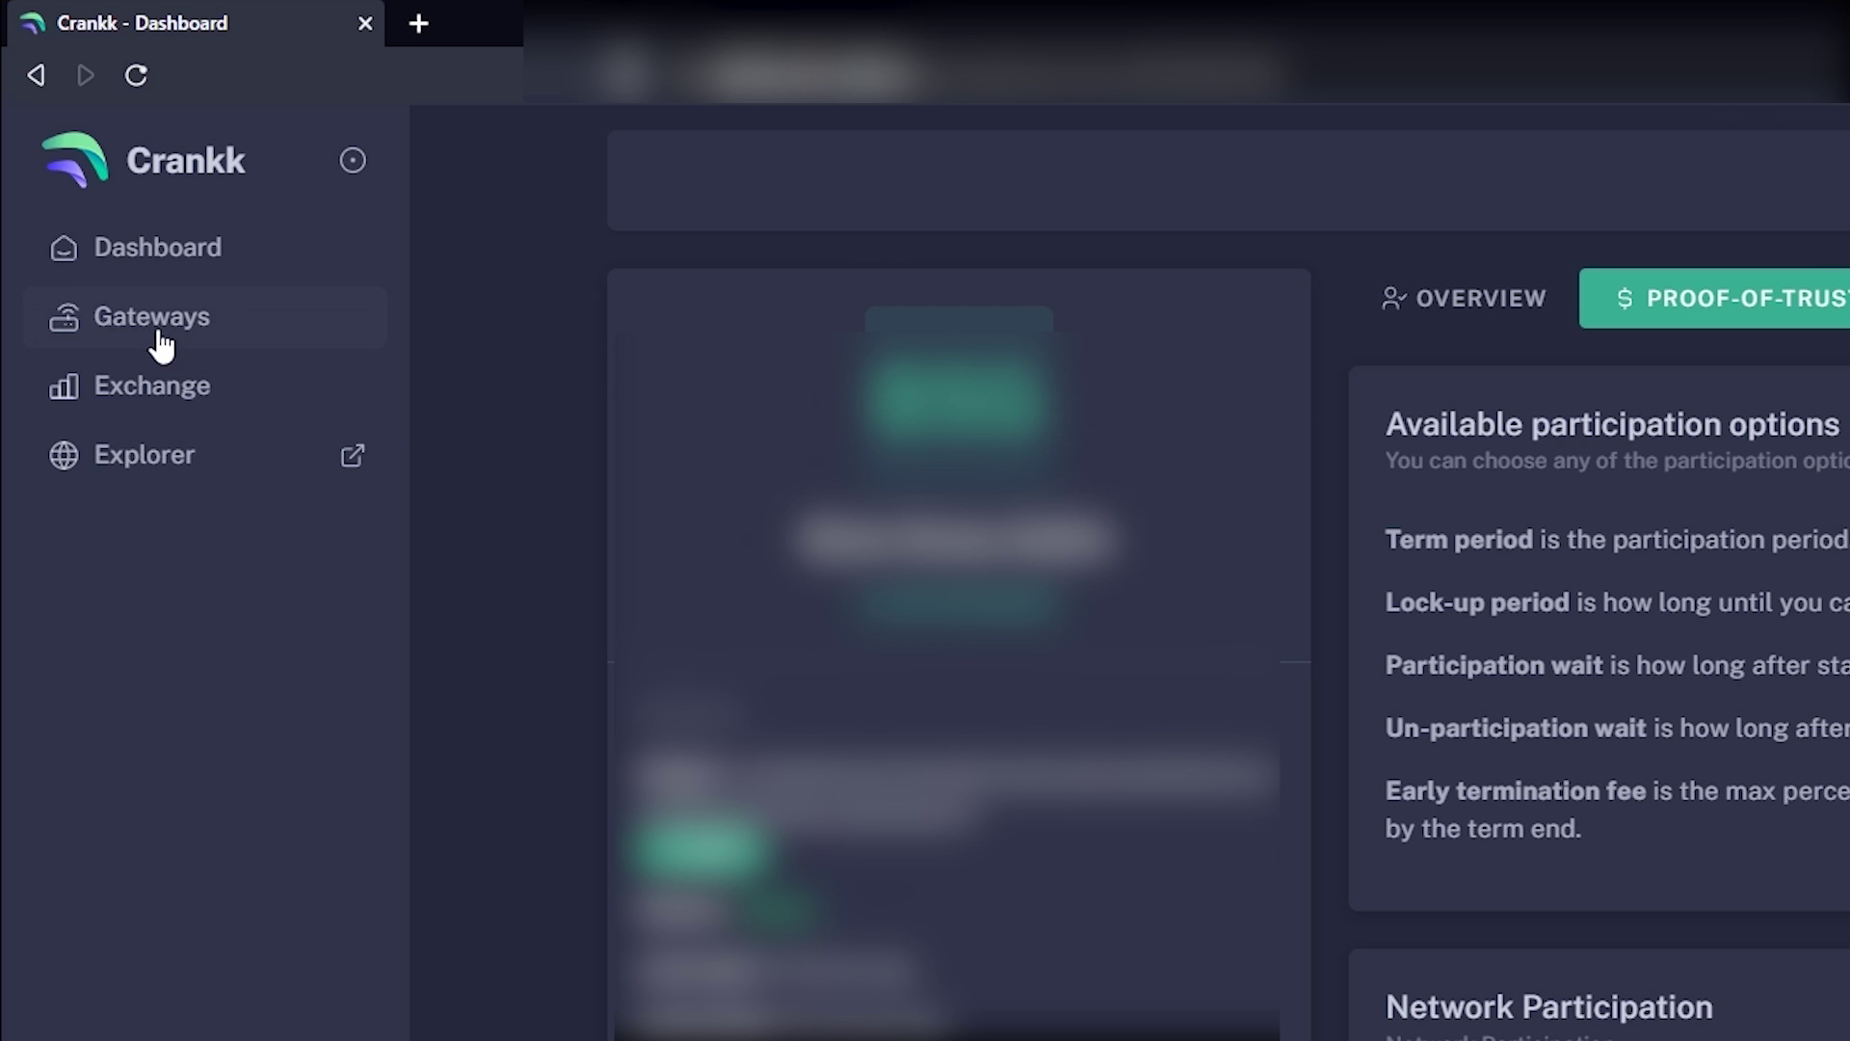
Open the Gateways page listing all three active gateways.
click(154, 335)
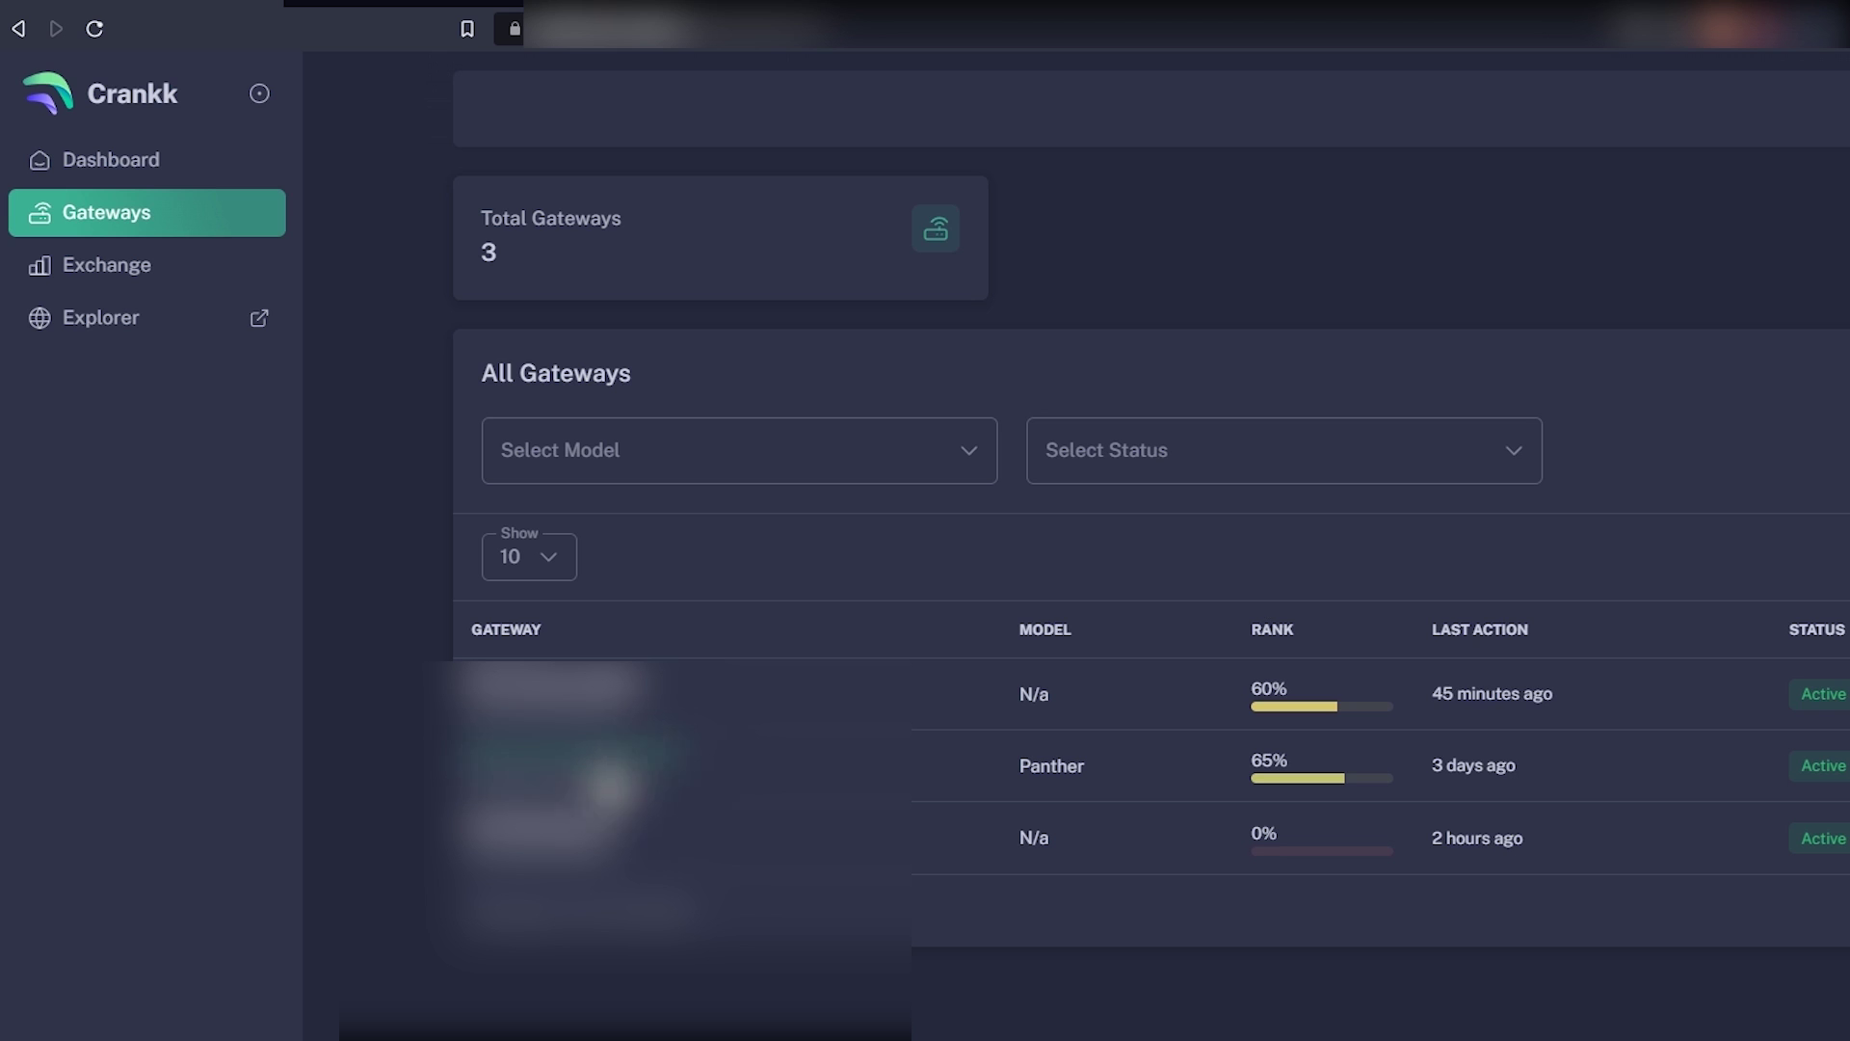
View the third gateway's proof-of-trust options, then open the CRKK-KDA exchange's trade forms.
click(537, 844)
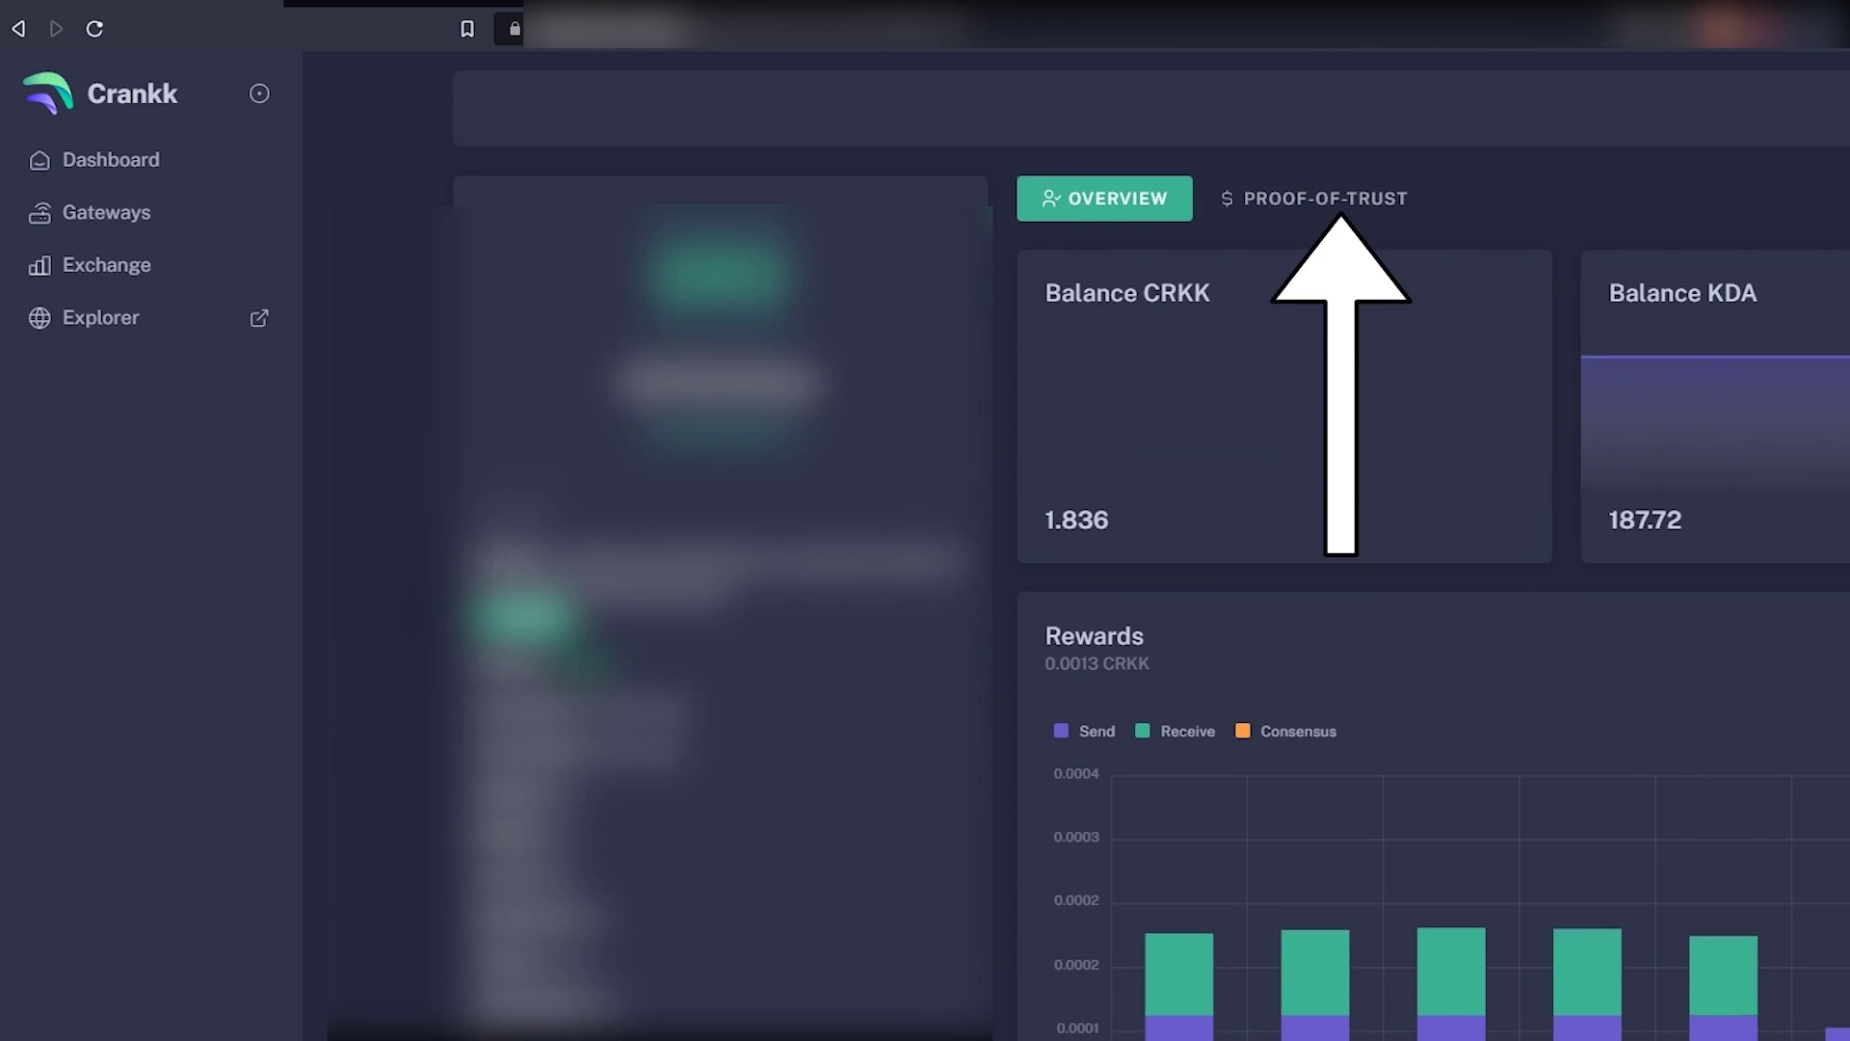
click(1334, 200)
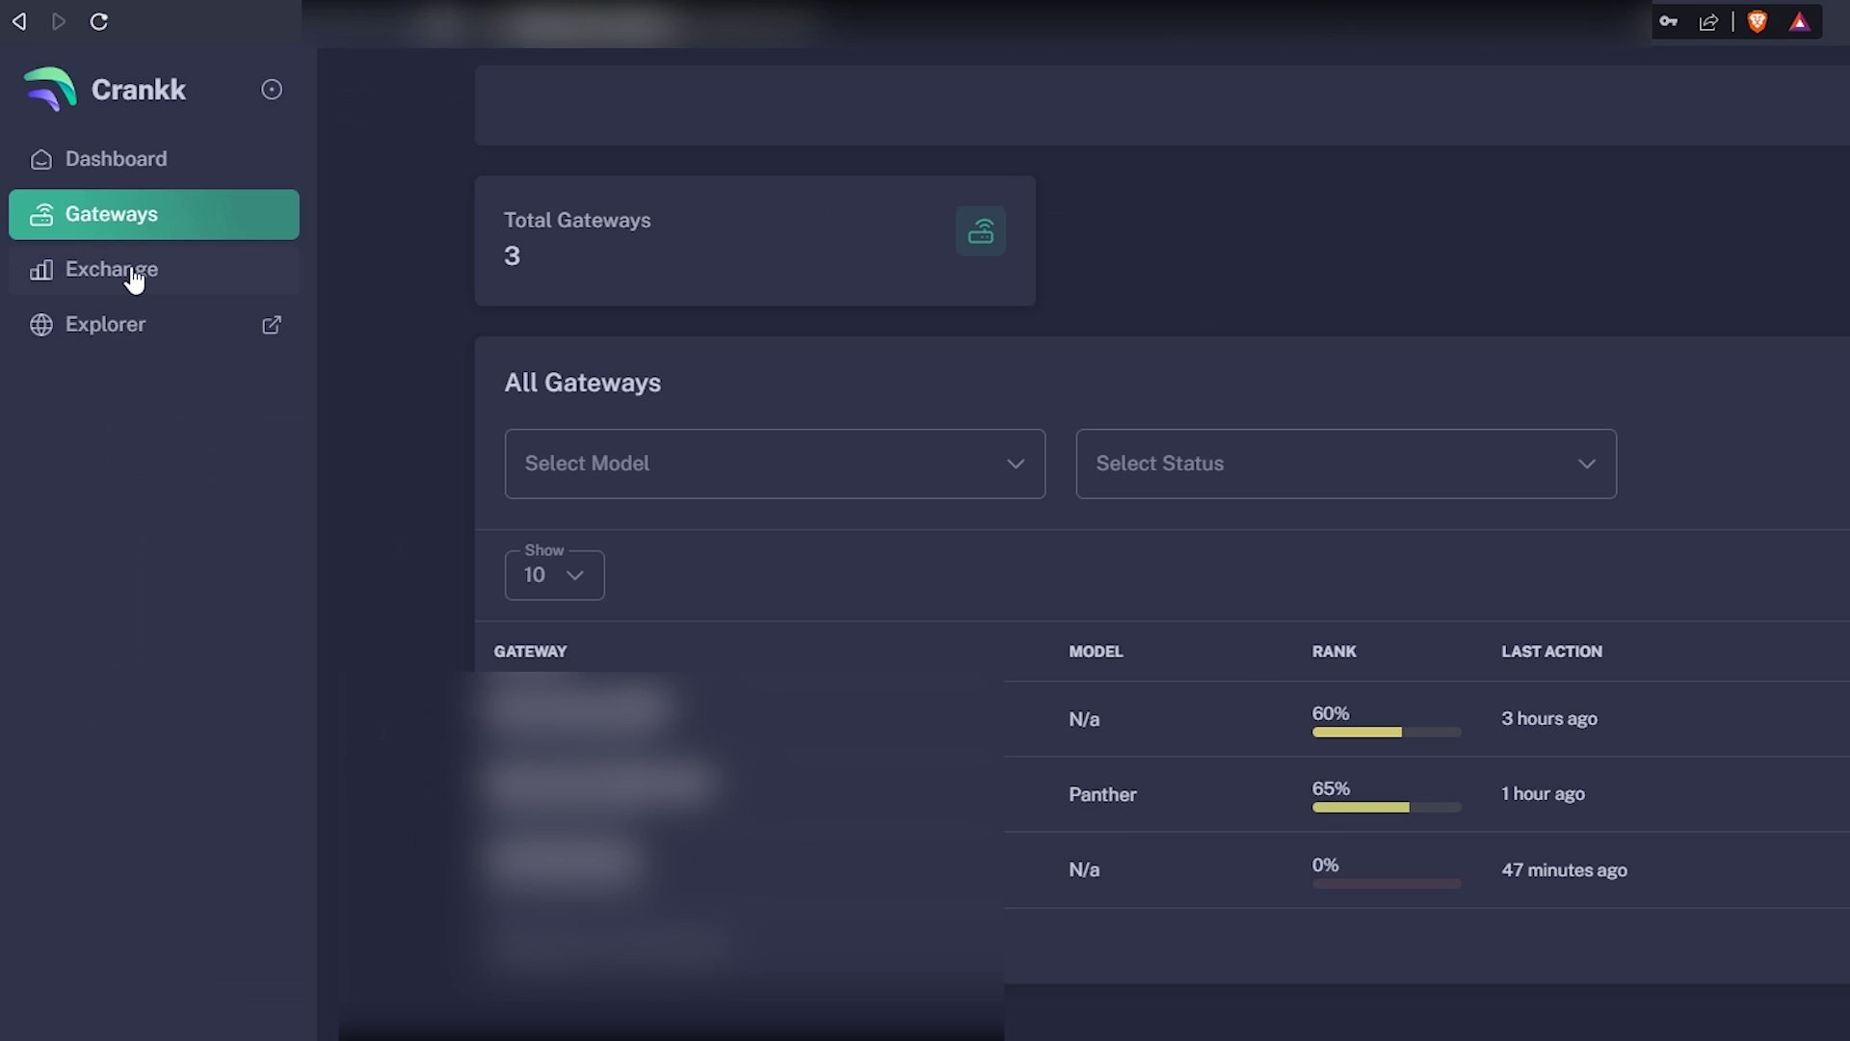
click(133, 274)
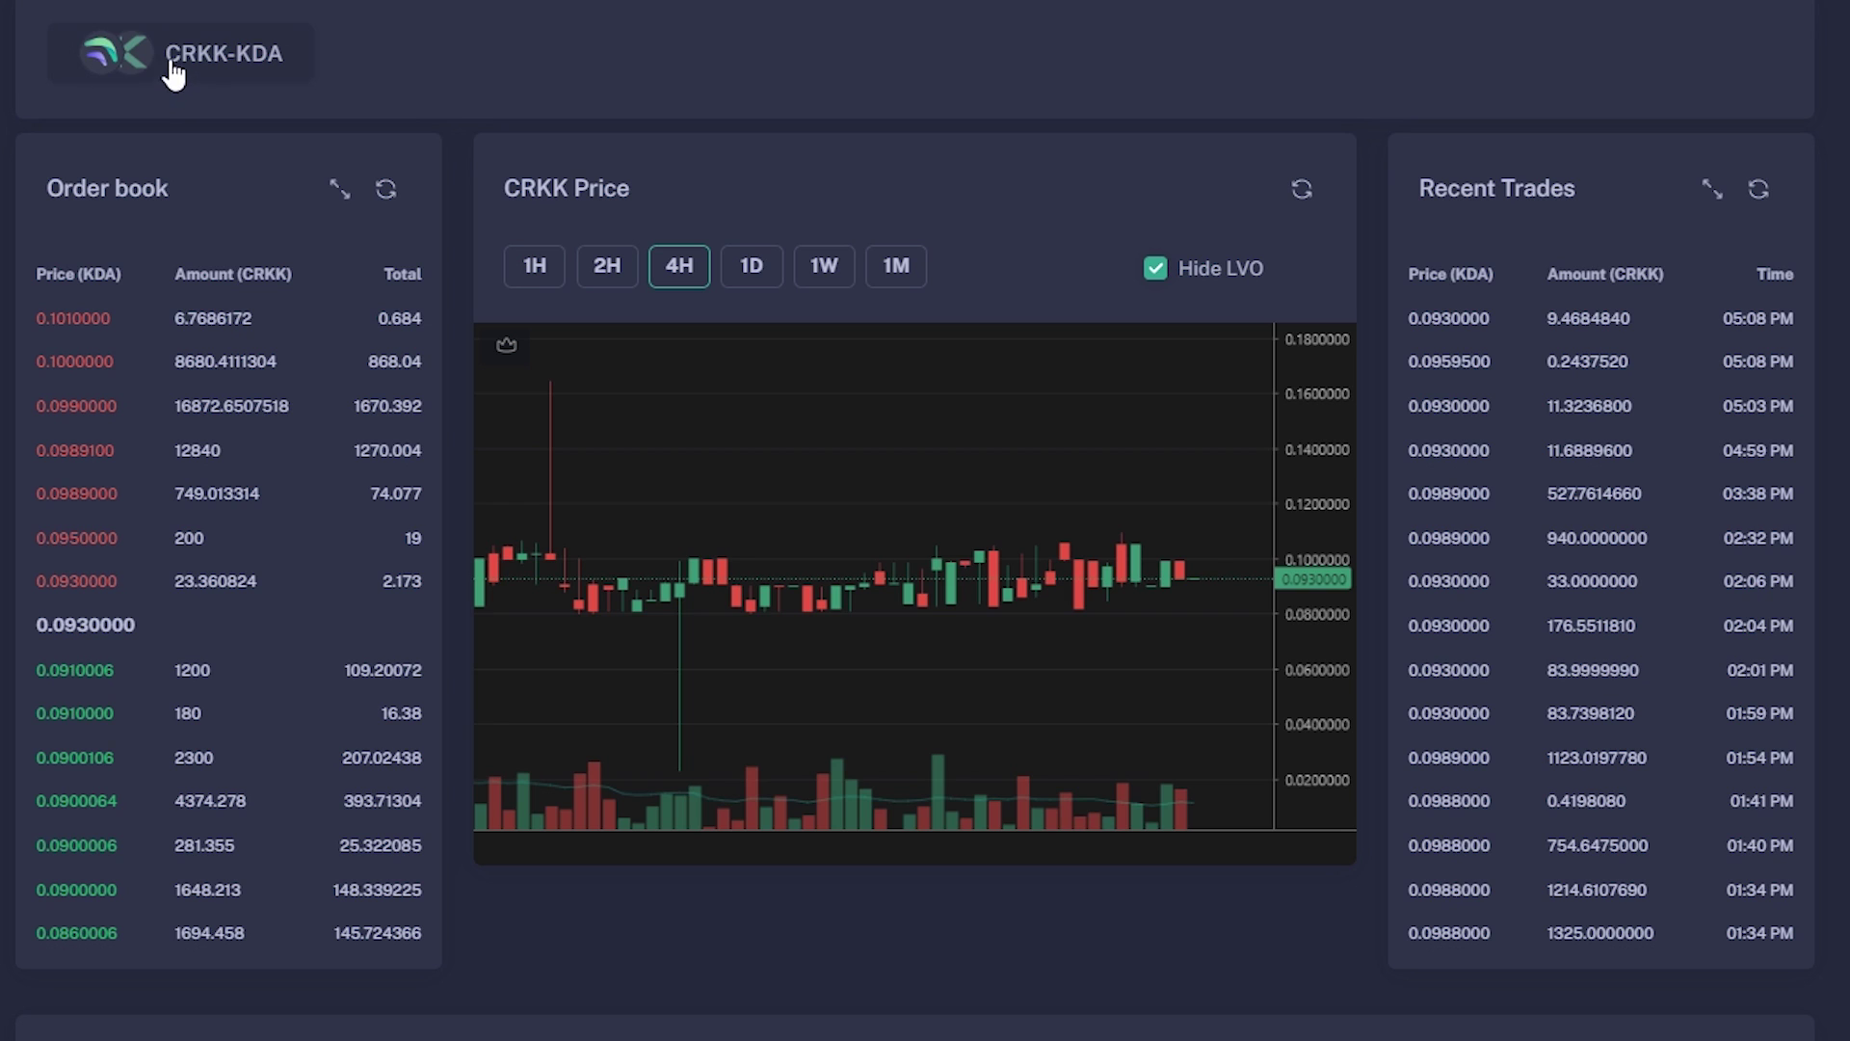
click(243, 66)
click(246, 120)
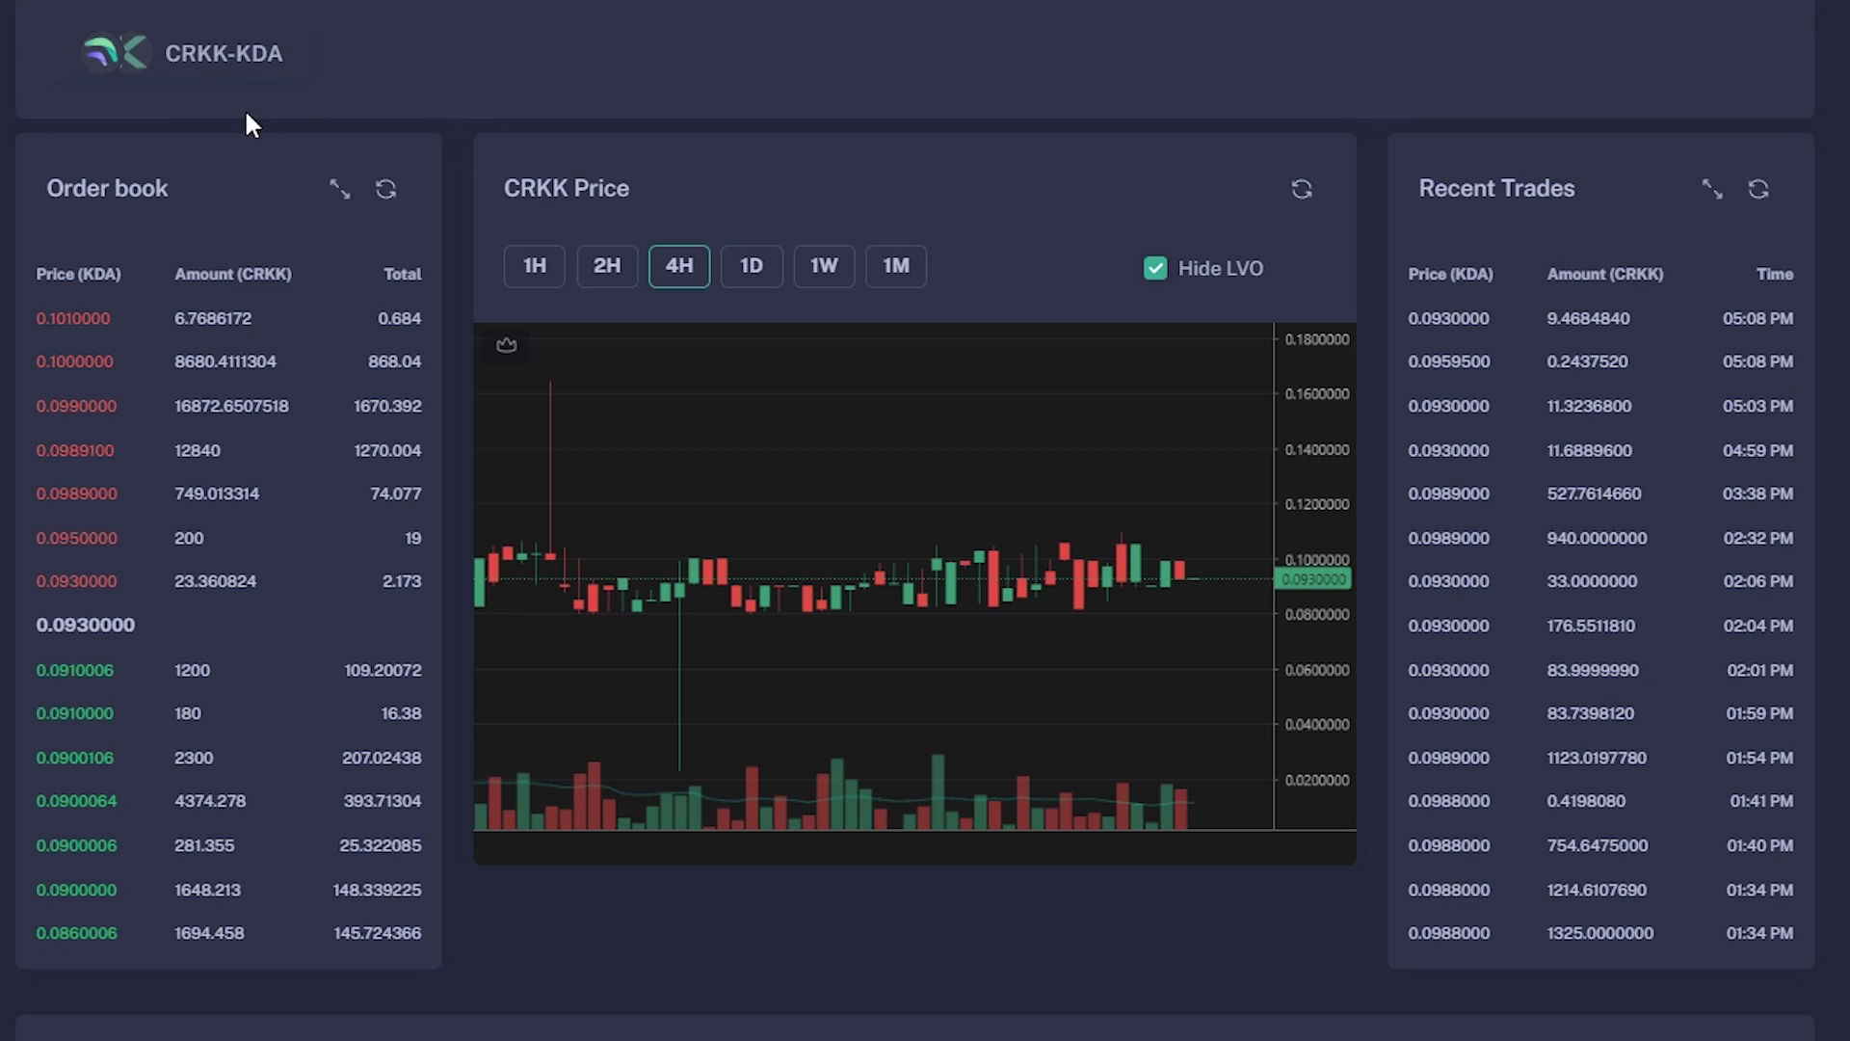
scroll(5, 386, down, 5)
scroll(210, 417, down, 3)
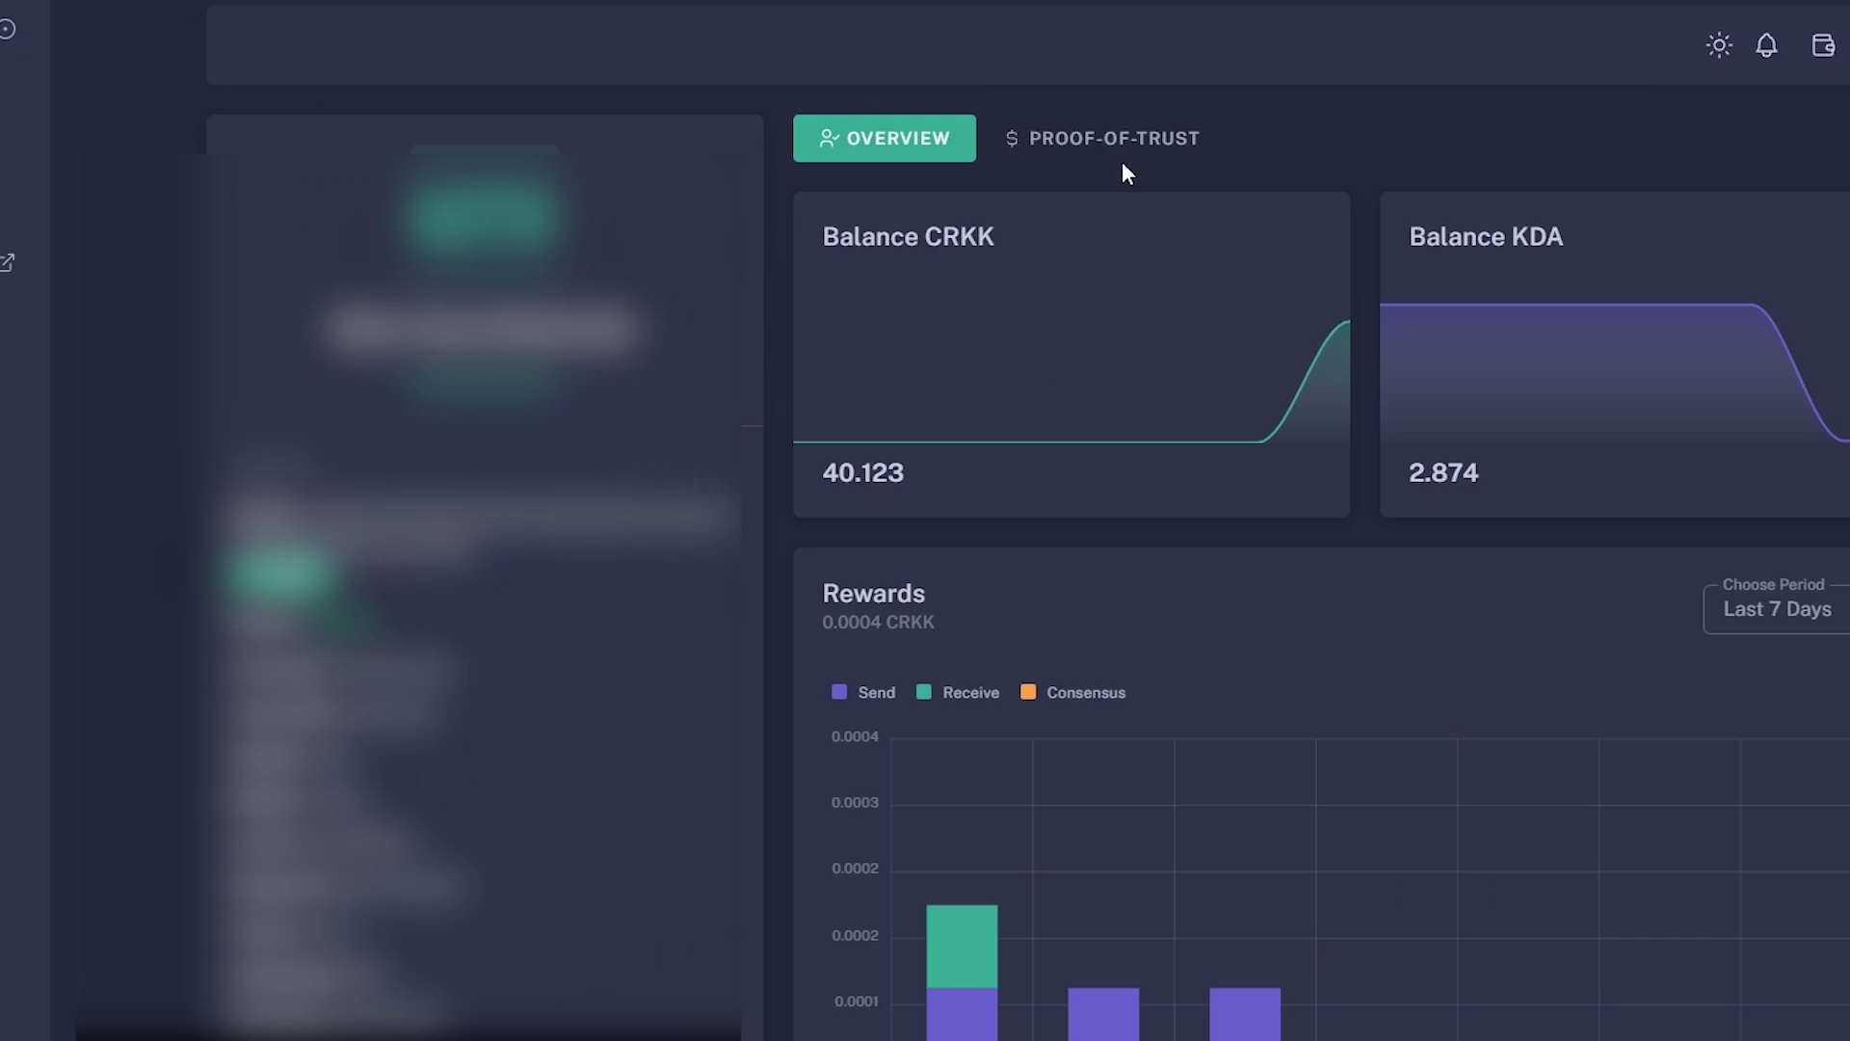
Join the Network Participation proof-of-trust option for 2567.4 CRKK and confirm it.
click(1111, 143)
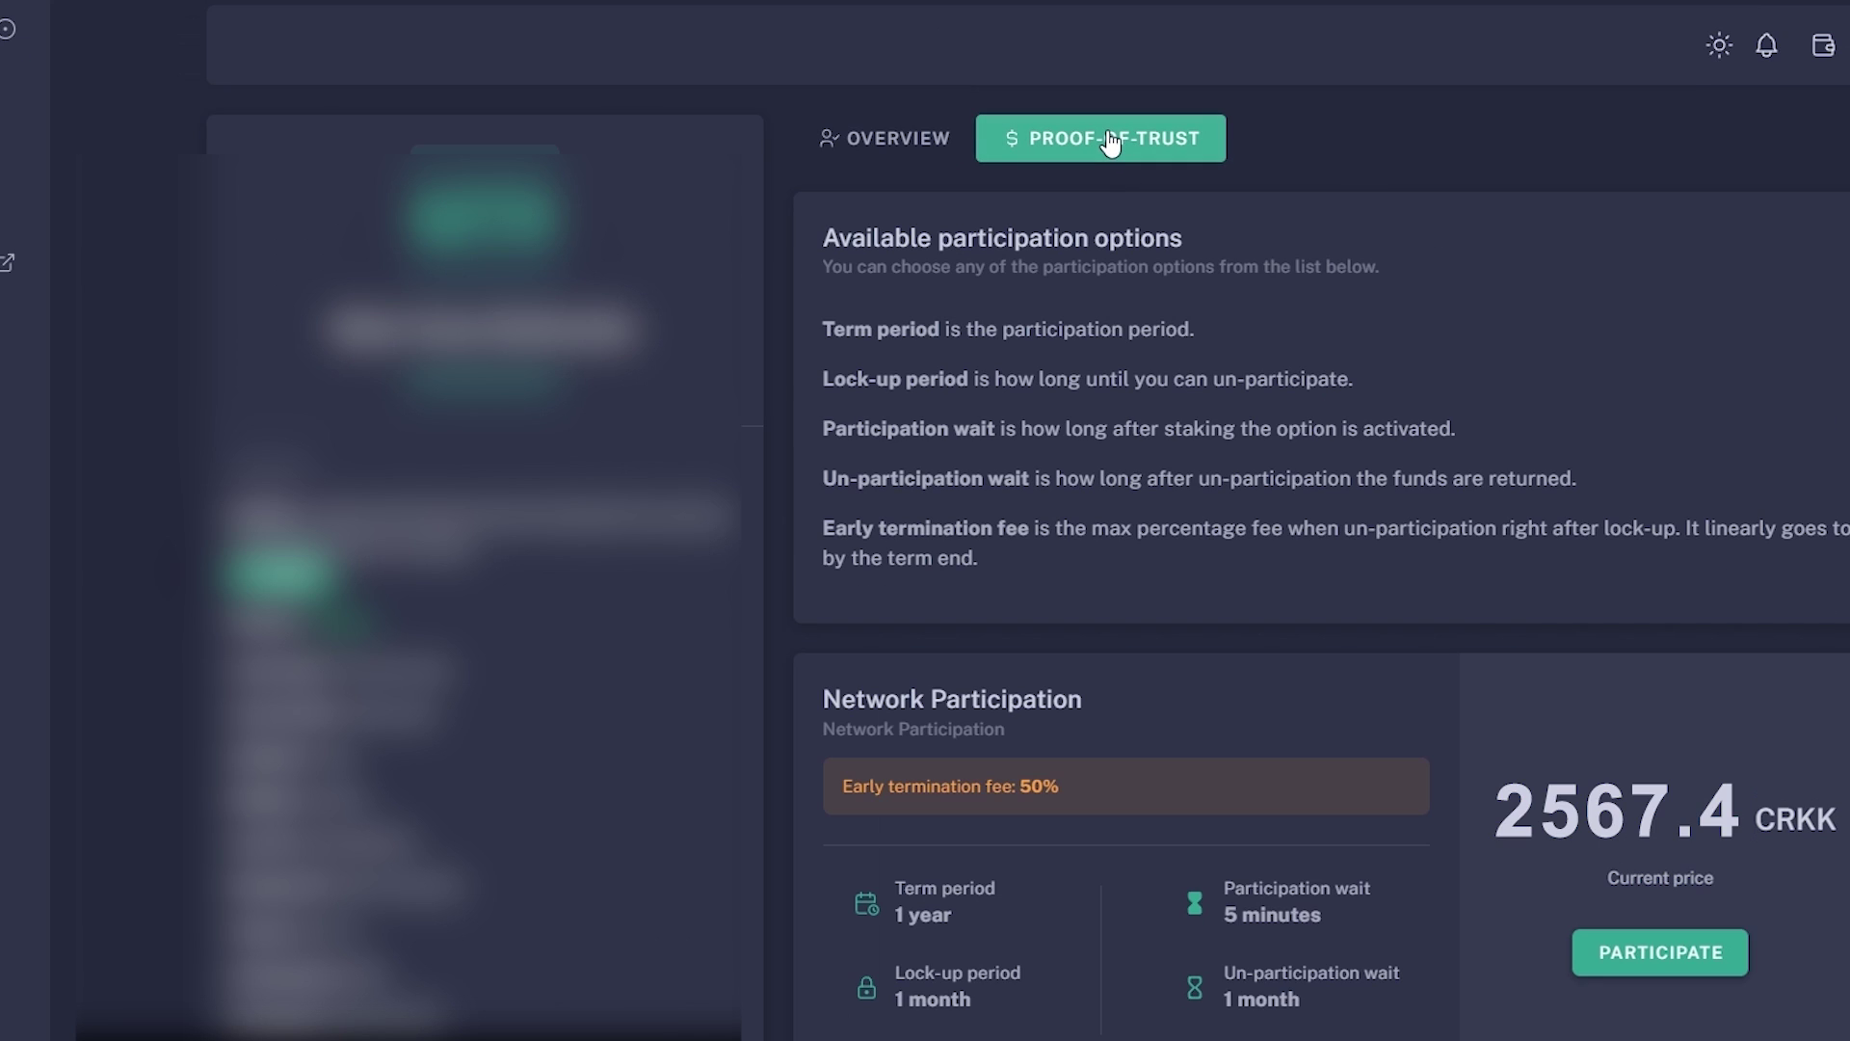
click(1660, 952)
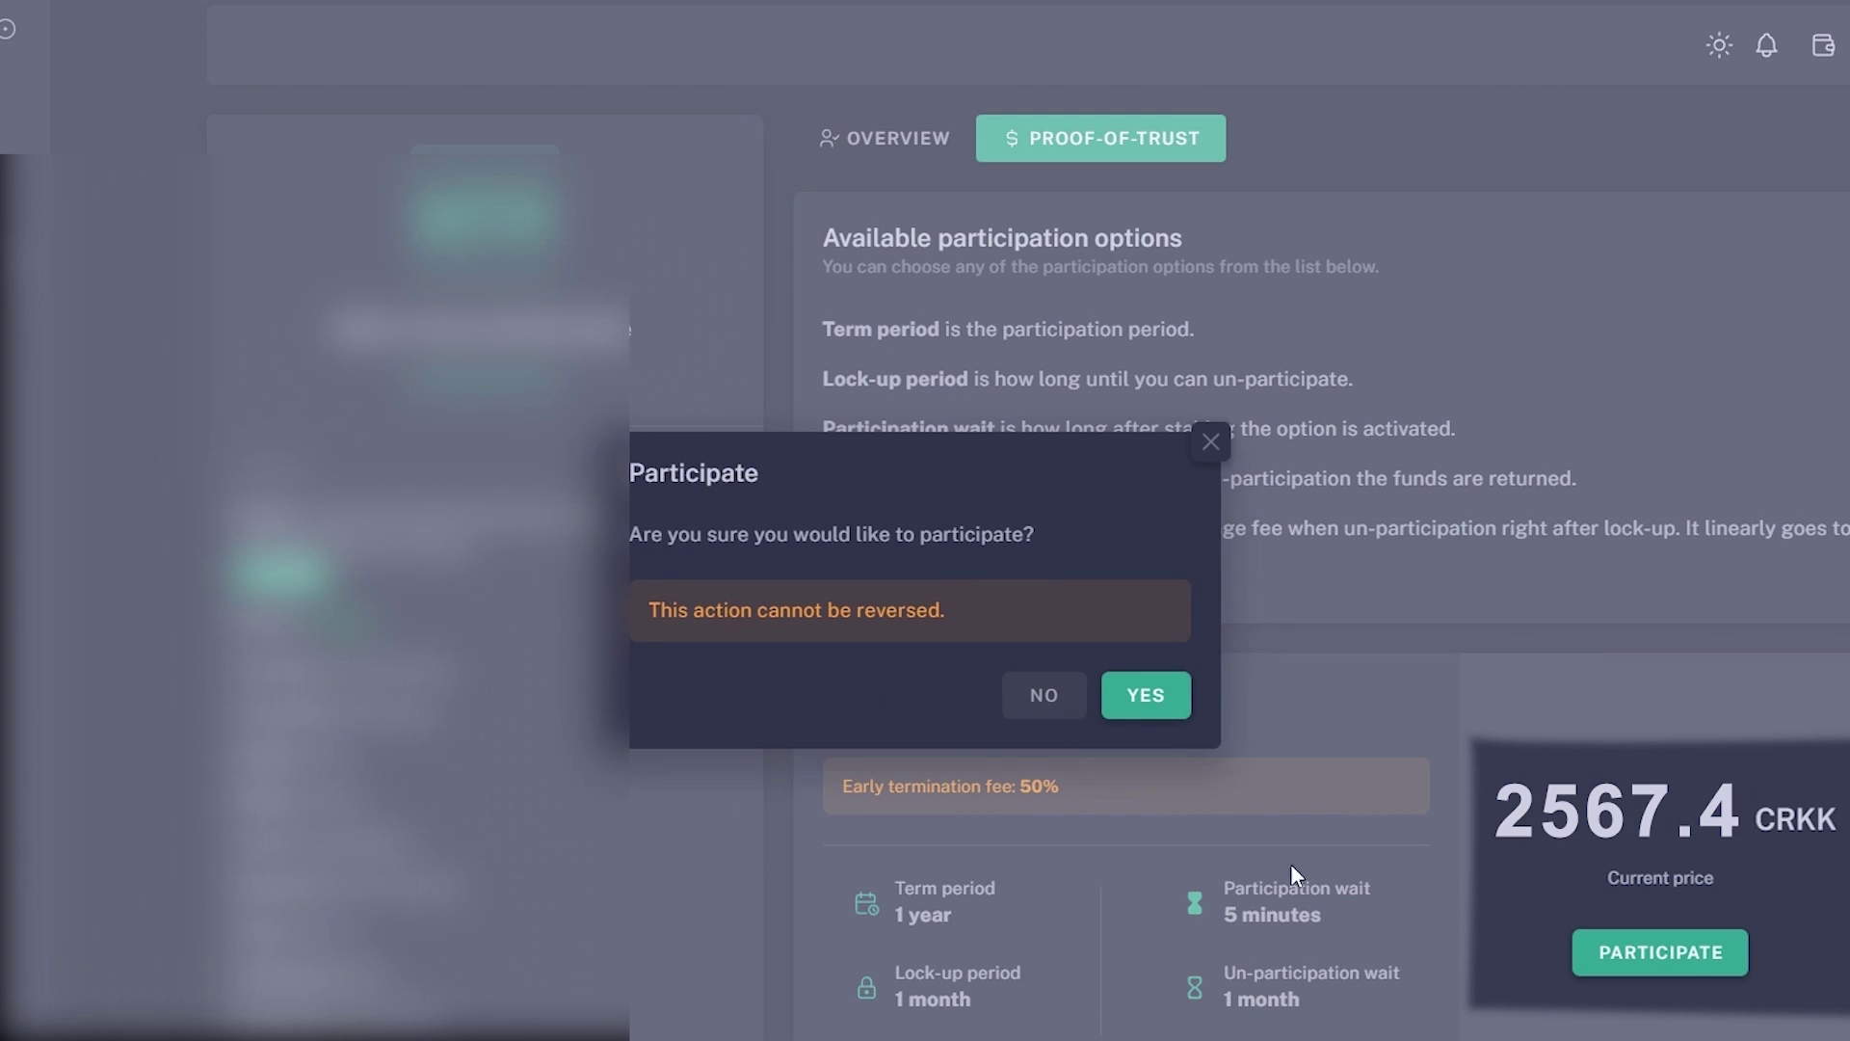
click(1143, 694)
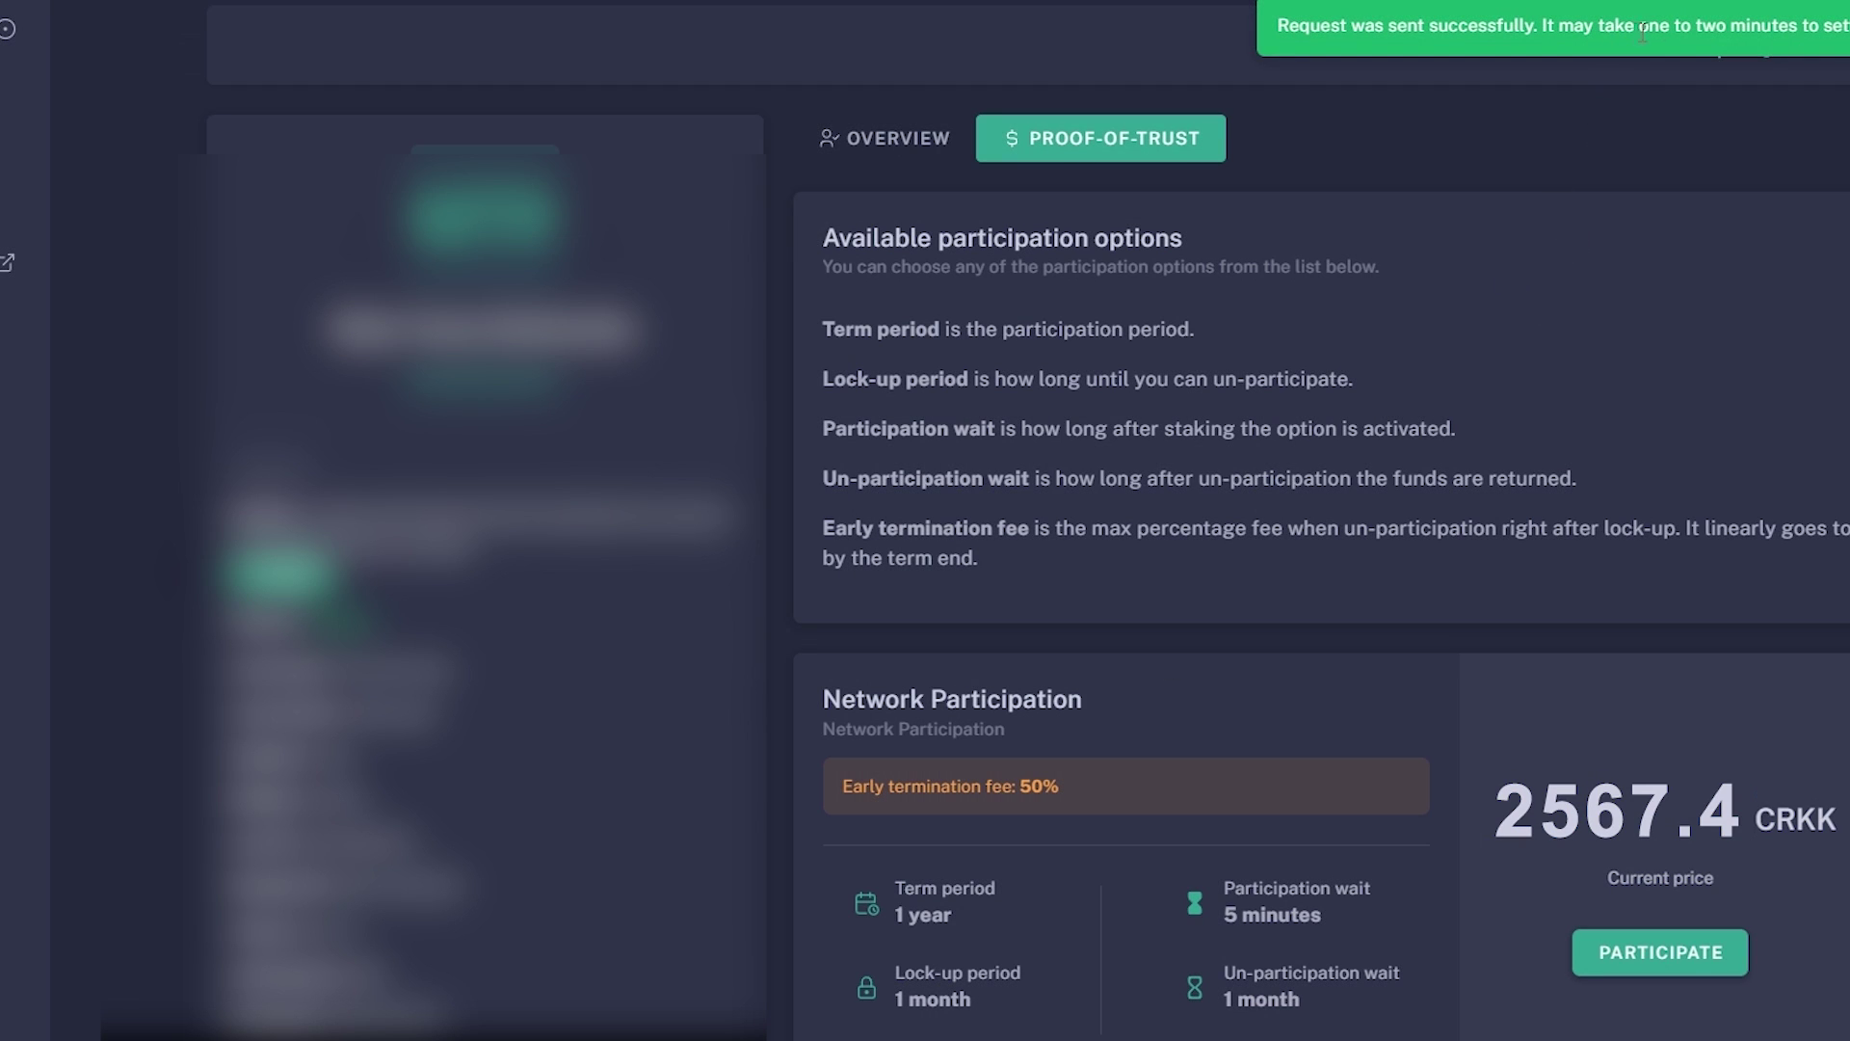